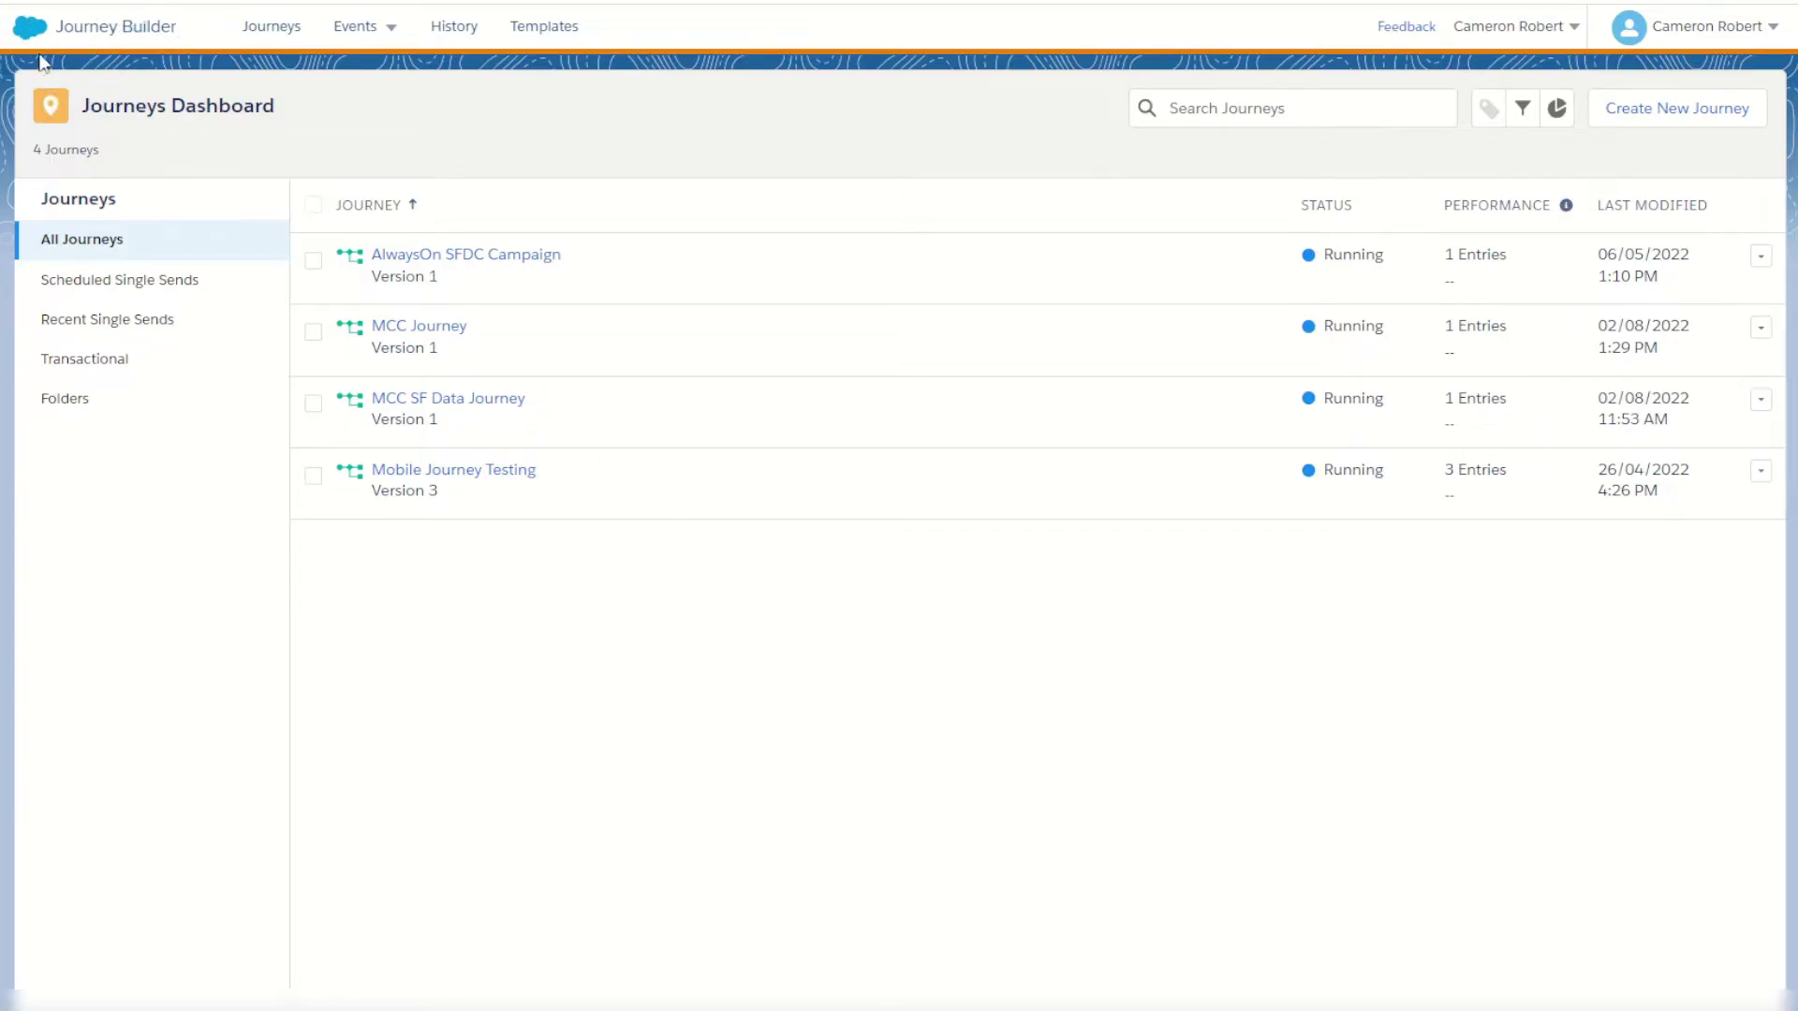
- Browse the Marketing Cloud app navigation to locate Journey Builder
{"action": "mouse_move", "coordinate": [40, 43]}
{"action": "mouse_move", "coordinate": [368, 142]}
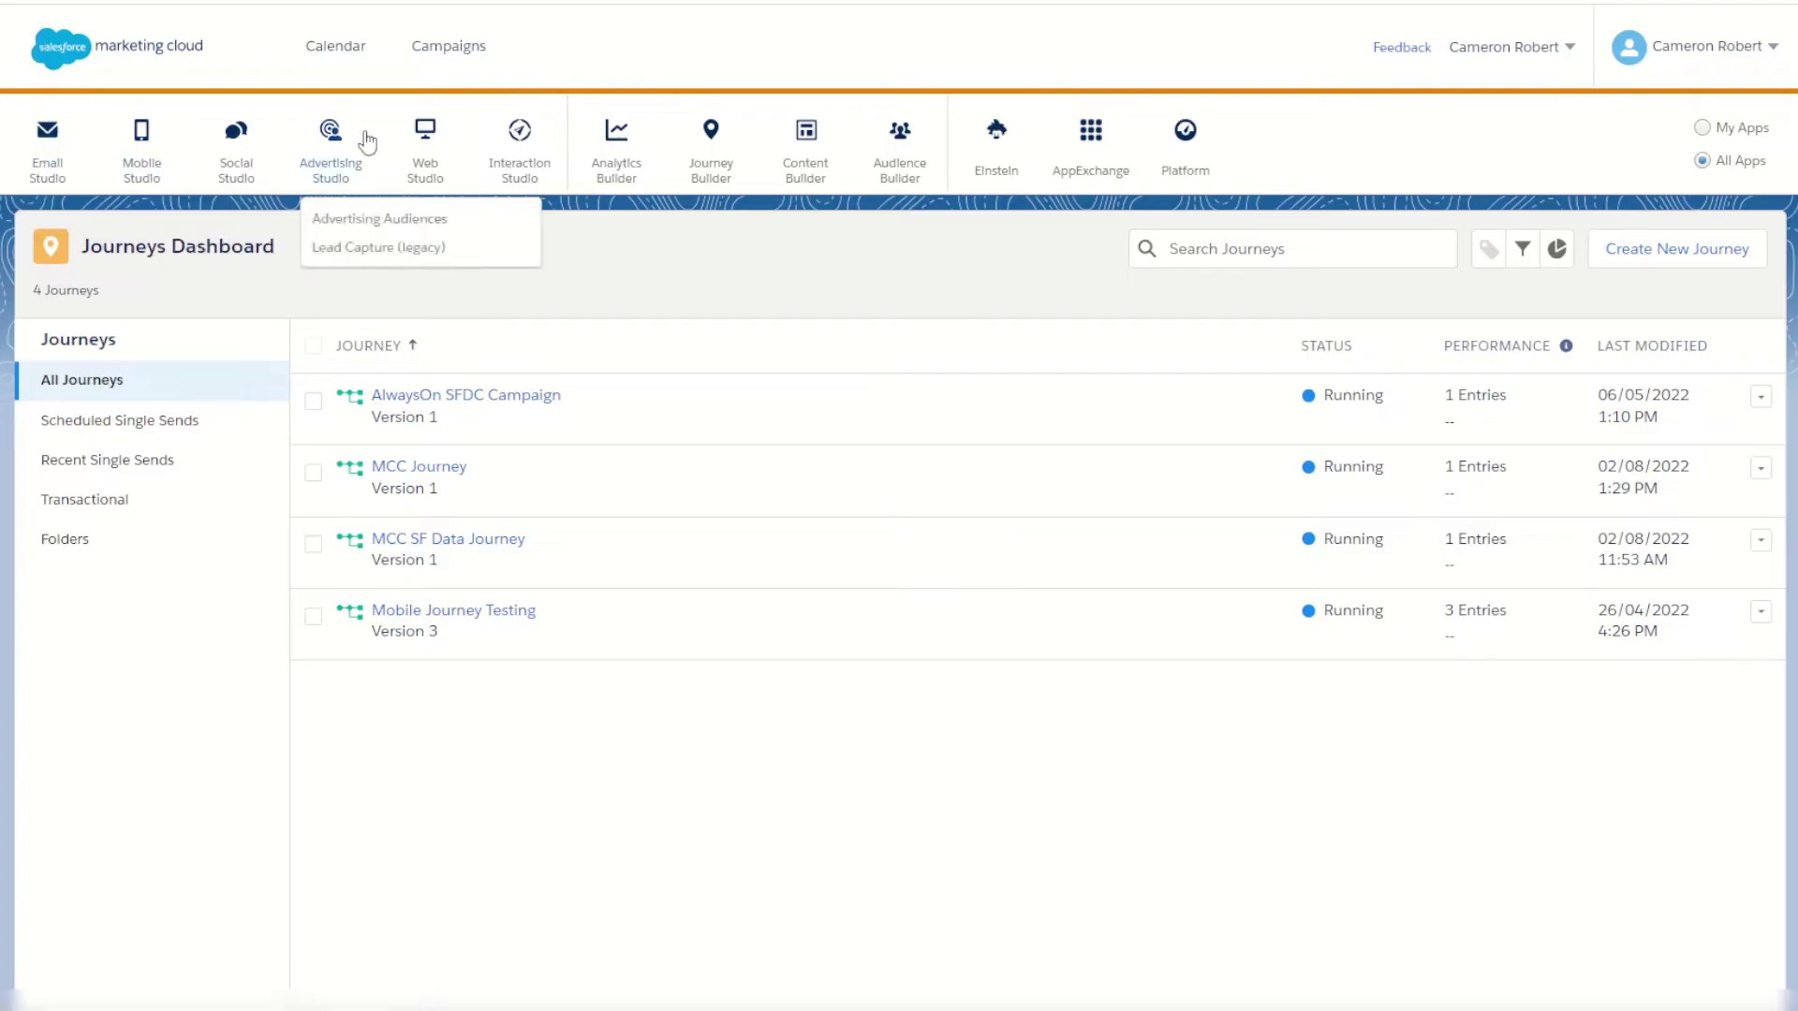
{"action": "mouse_move", "coordinate": [712, 150]}
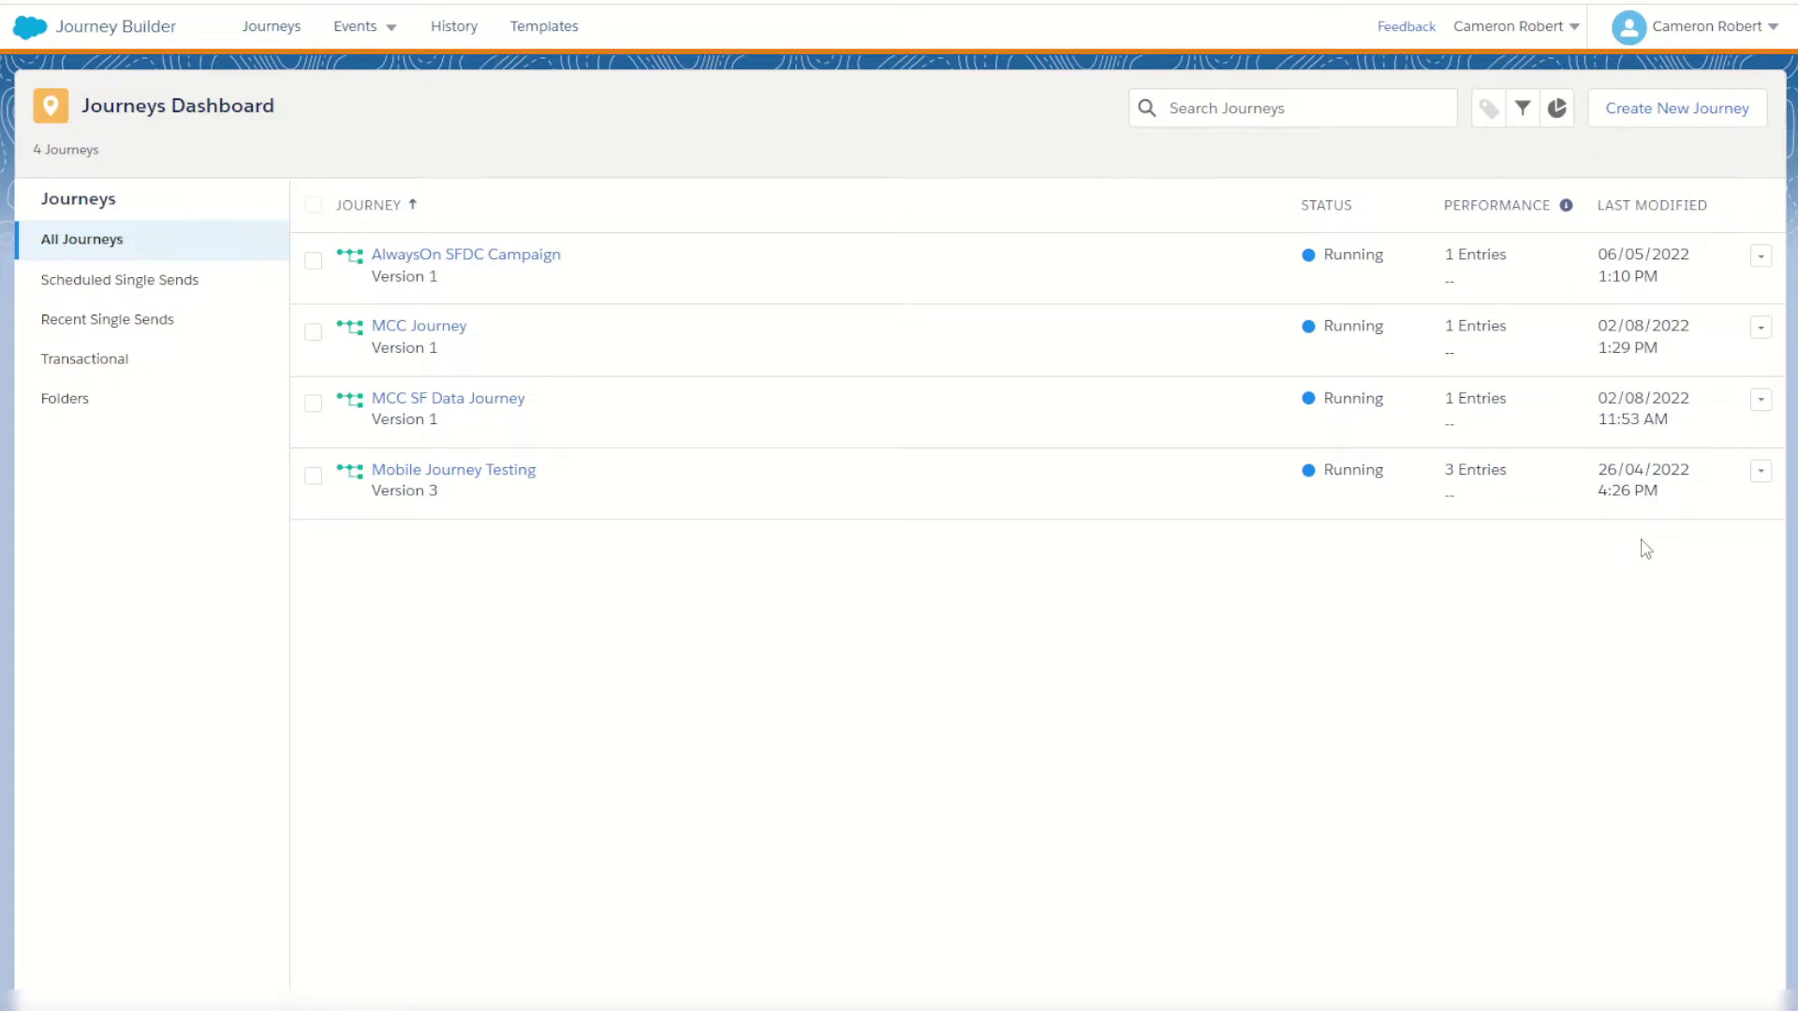
- Show the journey folders and check the options available for the My Journeys folder
{"action": "left_click", "coordinate": [92, 404]}
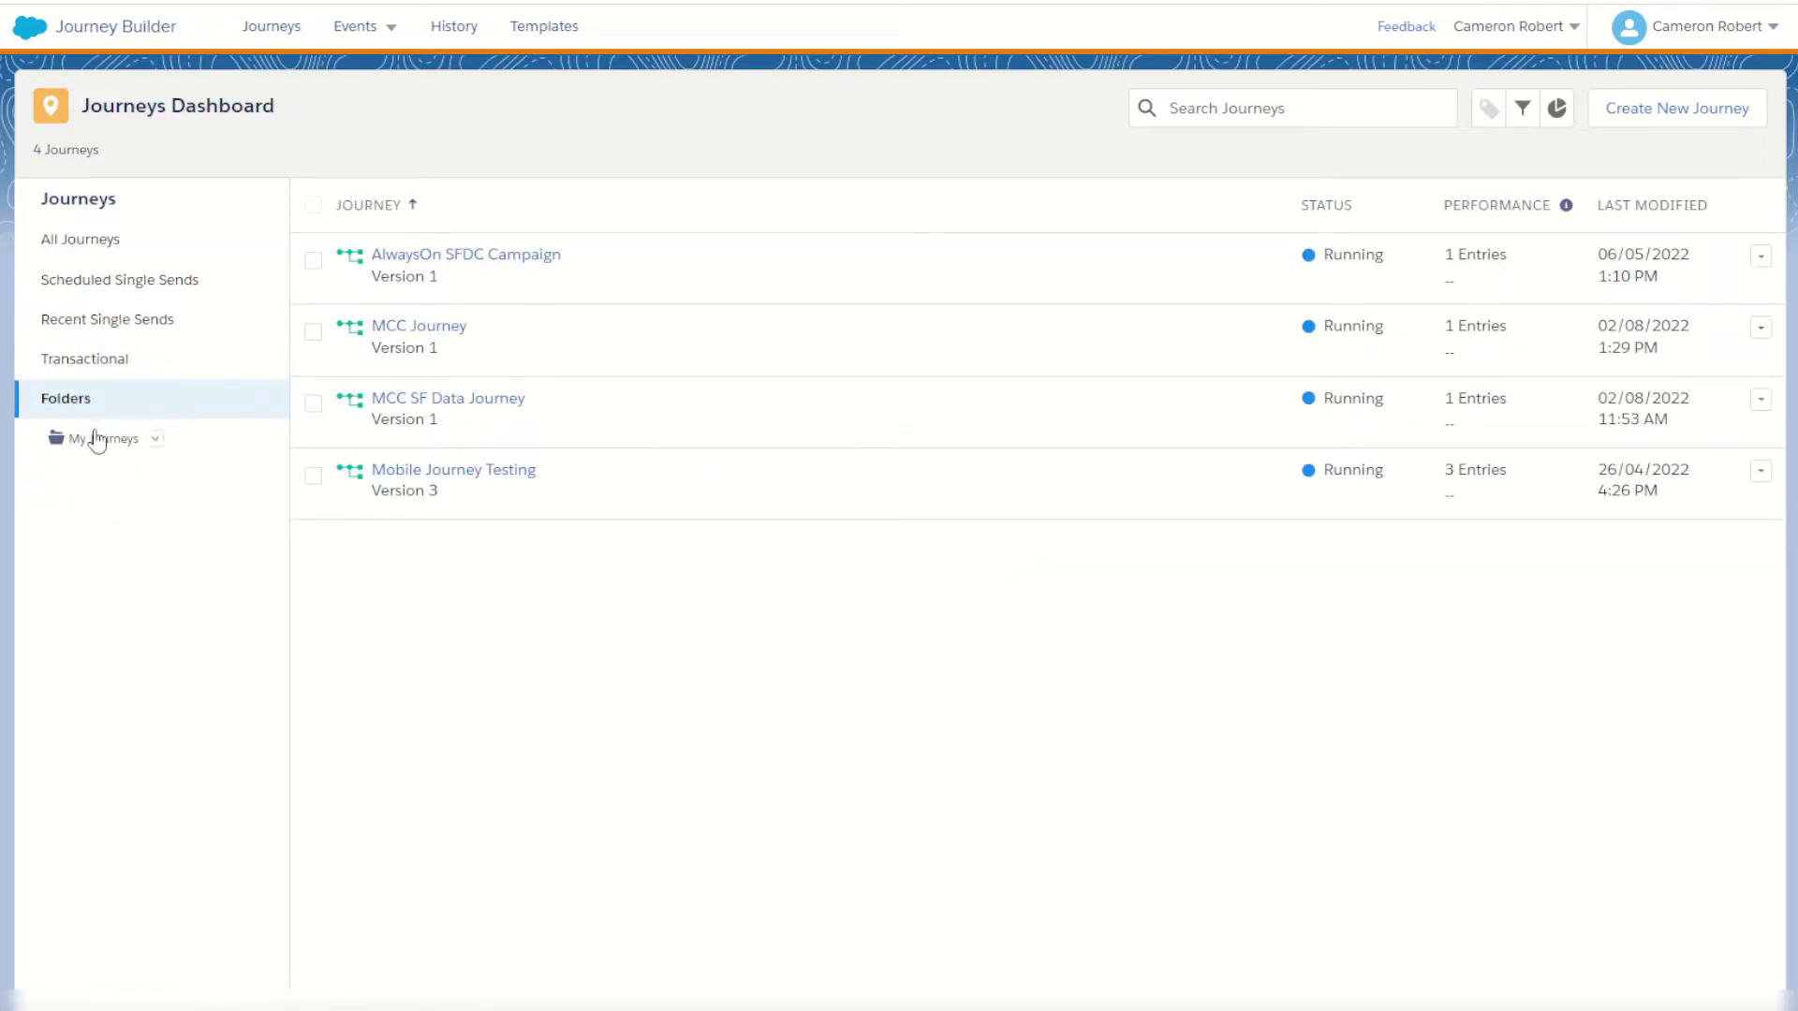
{"action": "left_click", "coordinate": [155, 440]}
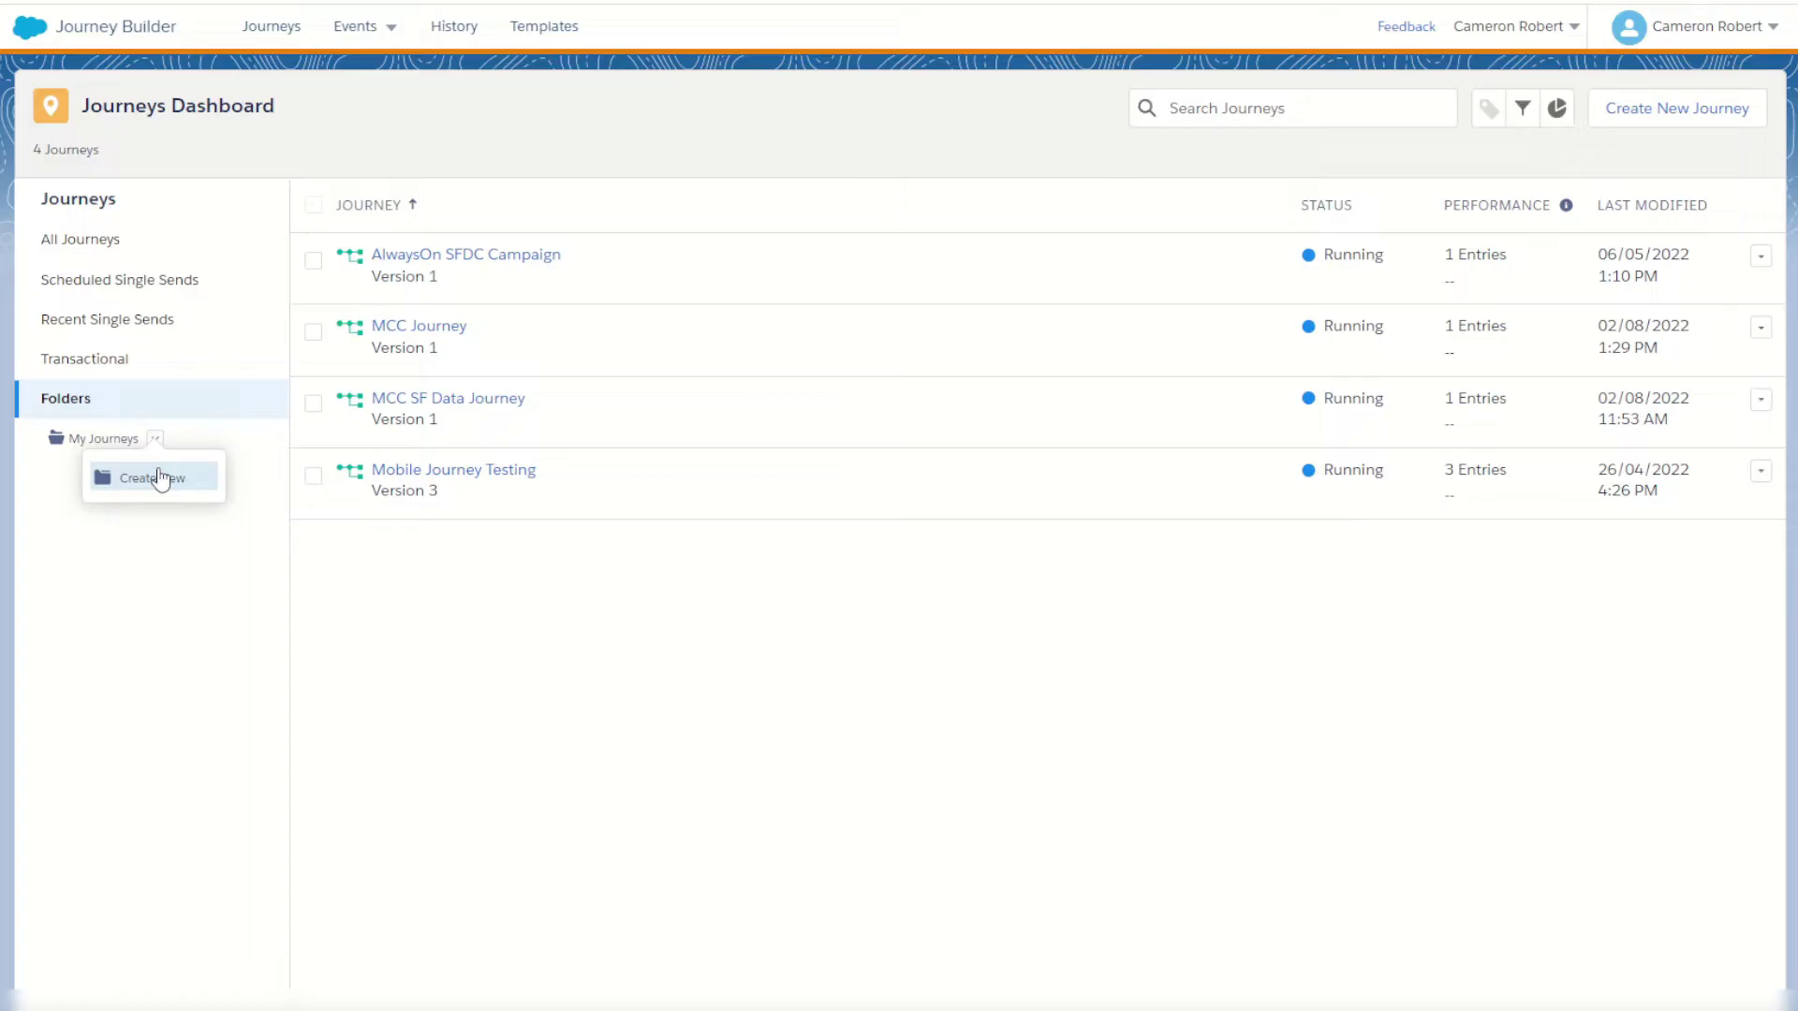
{"action": "left_click", "coordinate": [185, 604]}
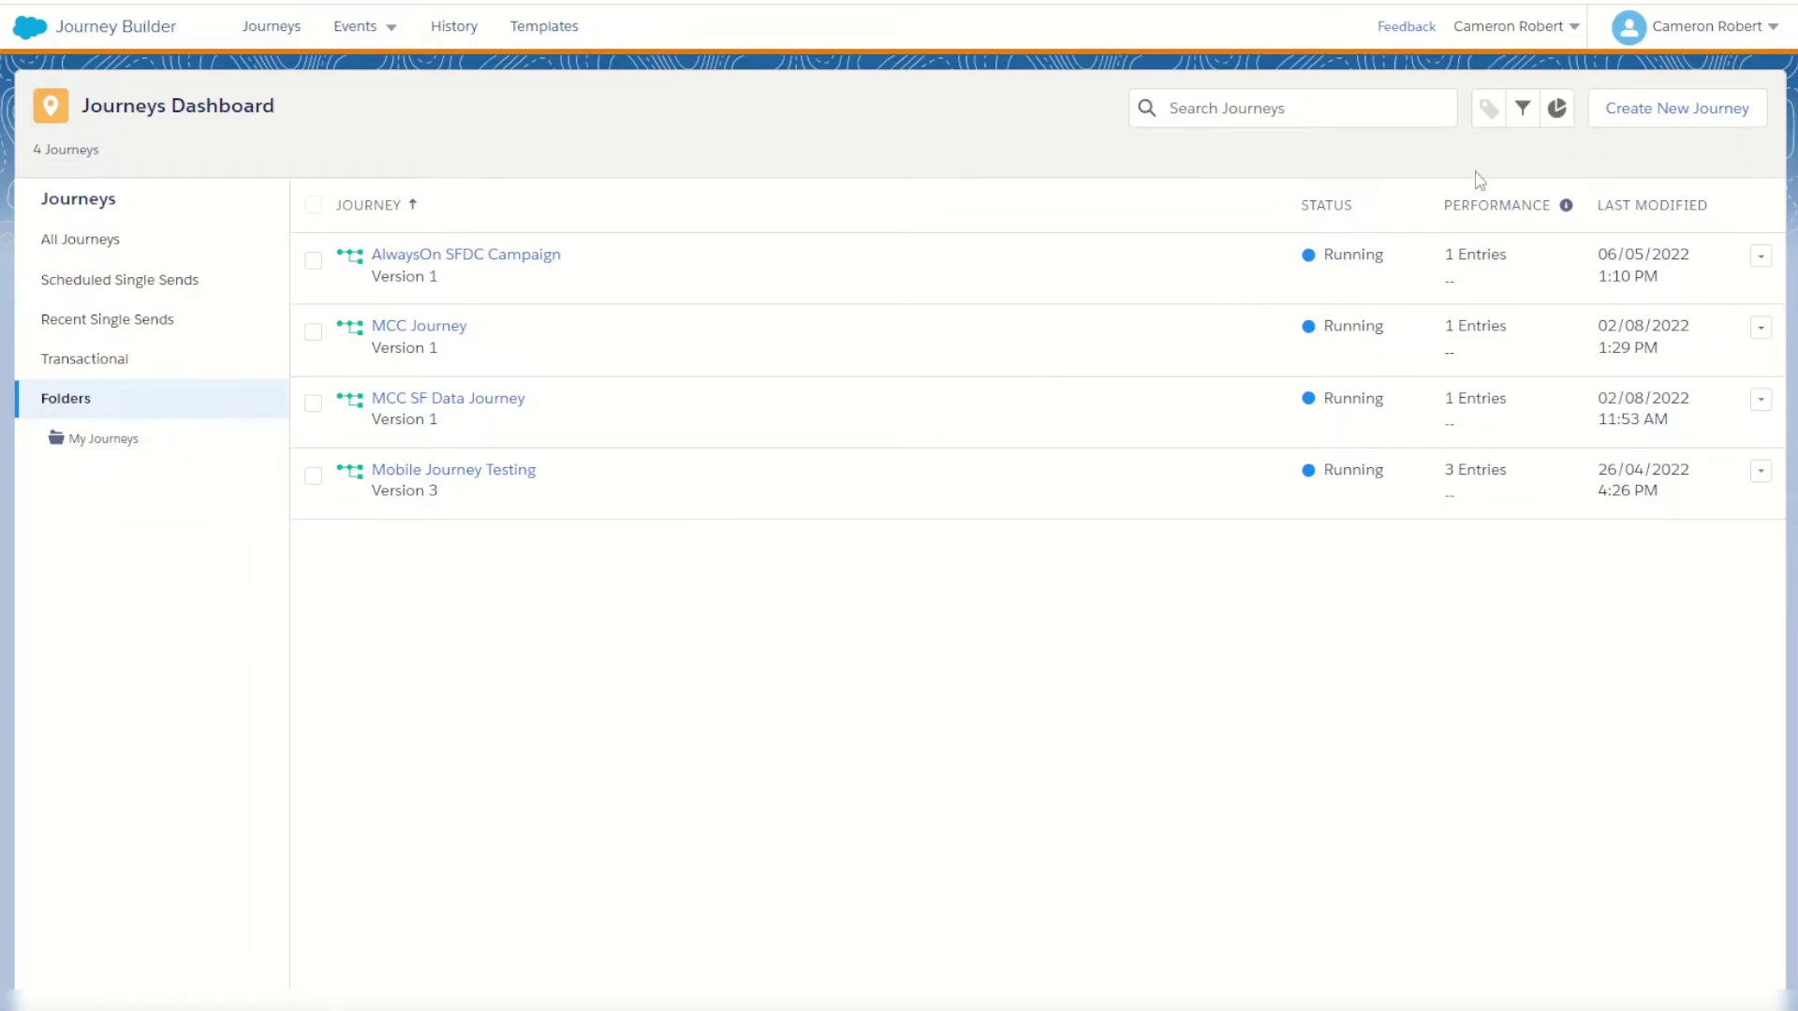
- Review the filters available for the journey list, such as journey type, status, channel and tags
{"action": "left_click", "coordinate": [1522, 110]}
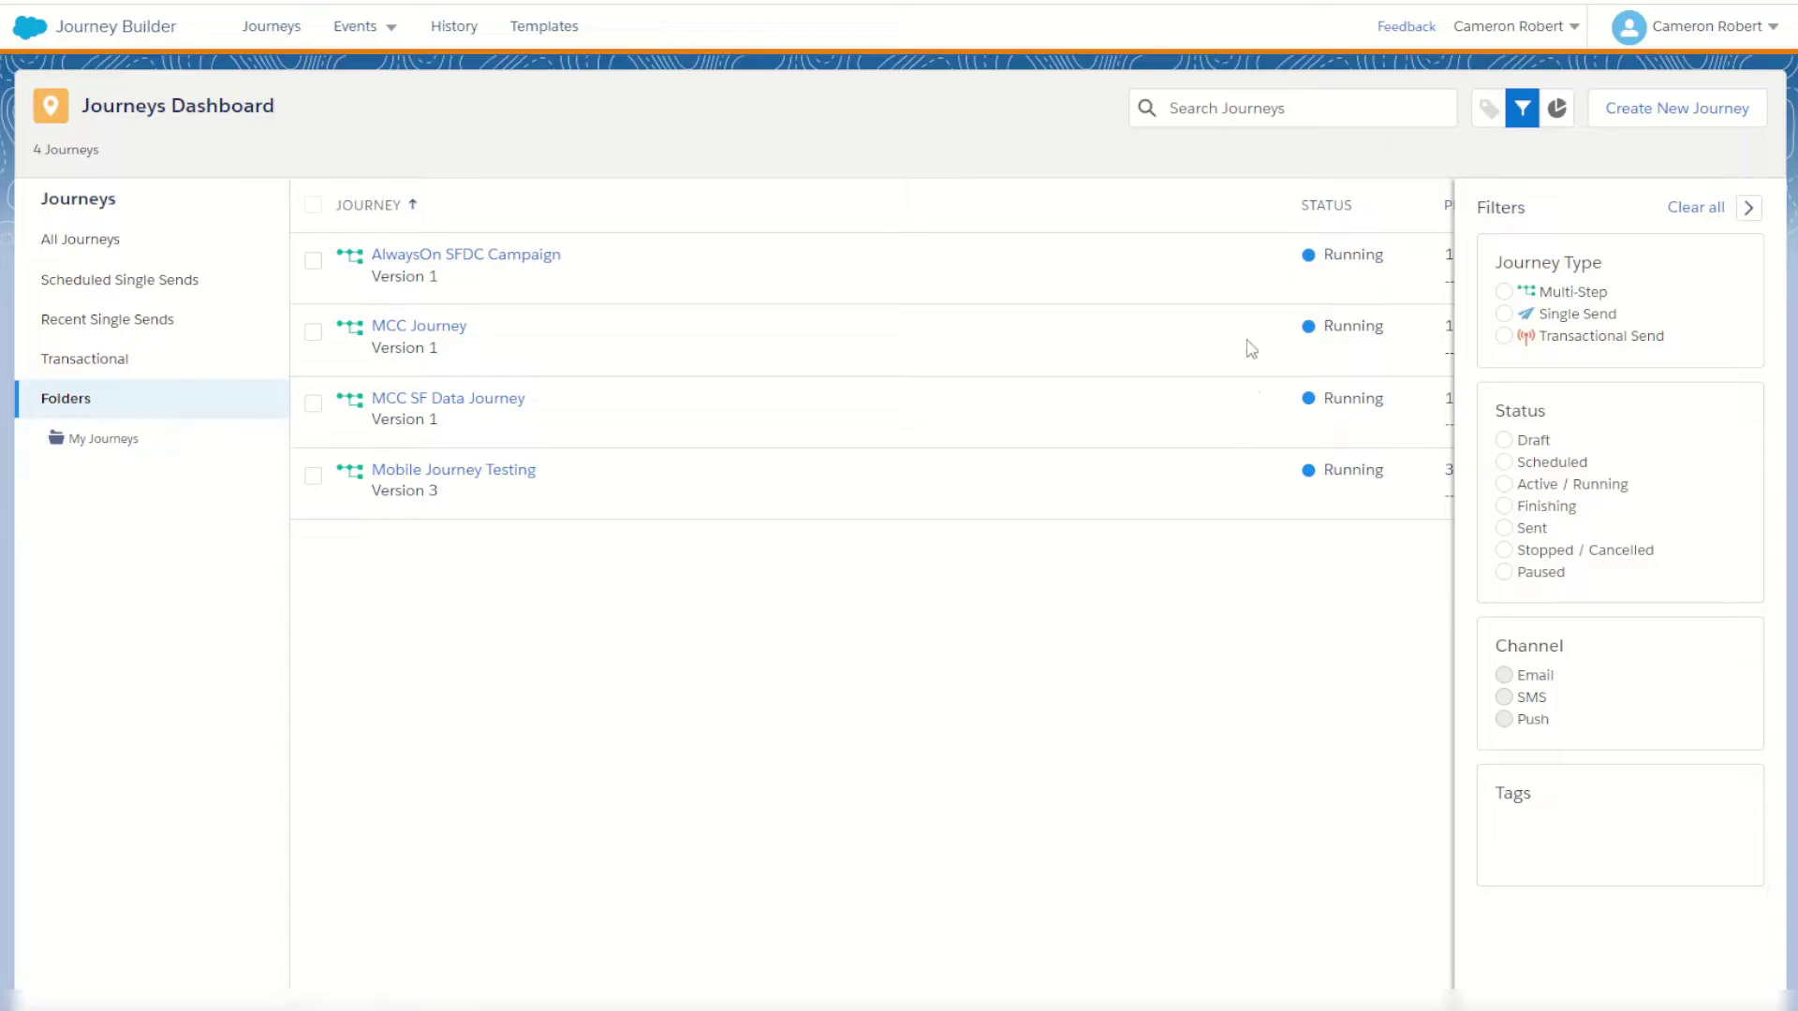
{"action": "left_click", "coordinate": [1292, 111]}
{"action": "left_click", "coordinate": [1522, 110]}
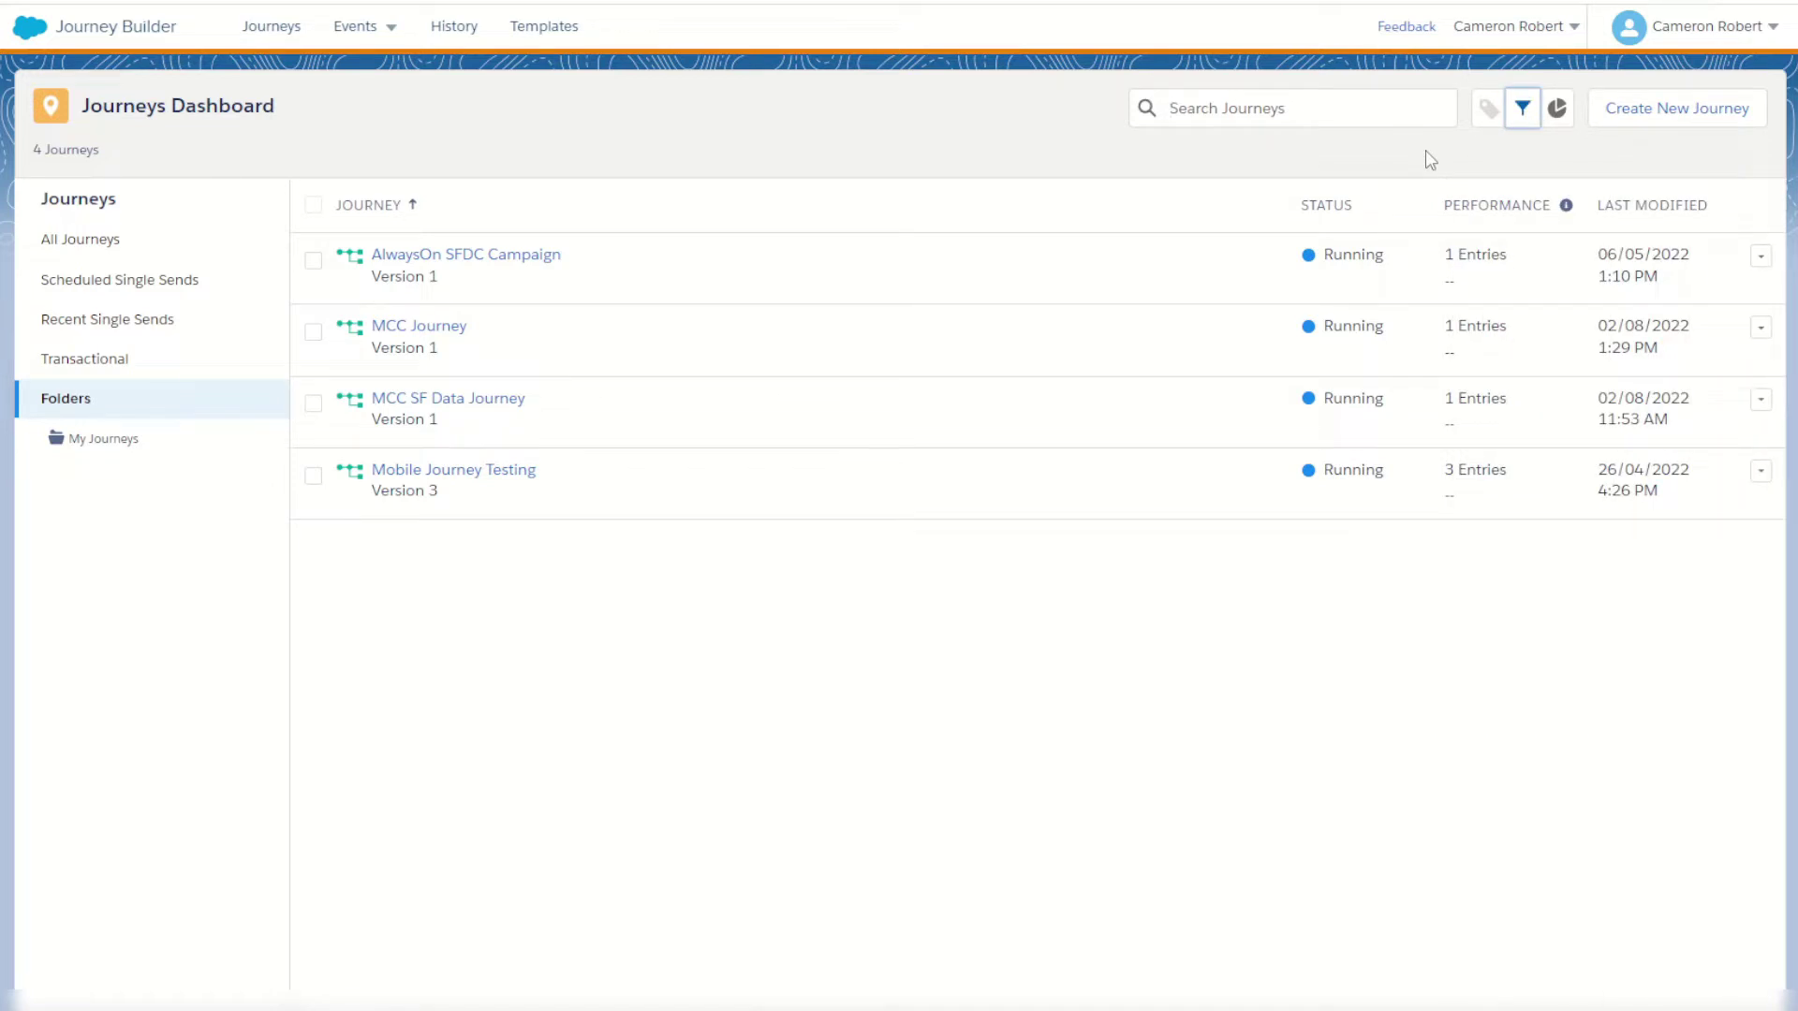
- Create a new journey of the Multi-Step Journey type
{"action": "left_click", "coordinate": [1675, 121]}
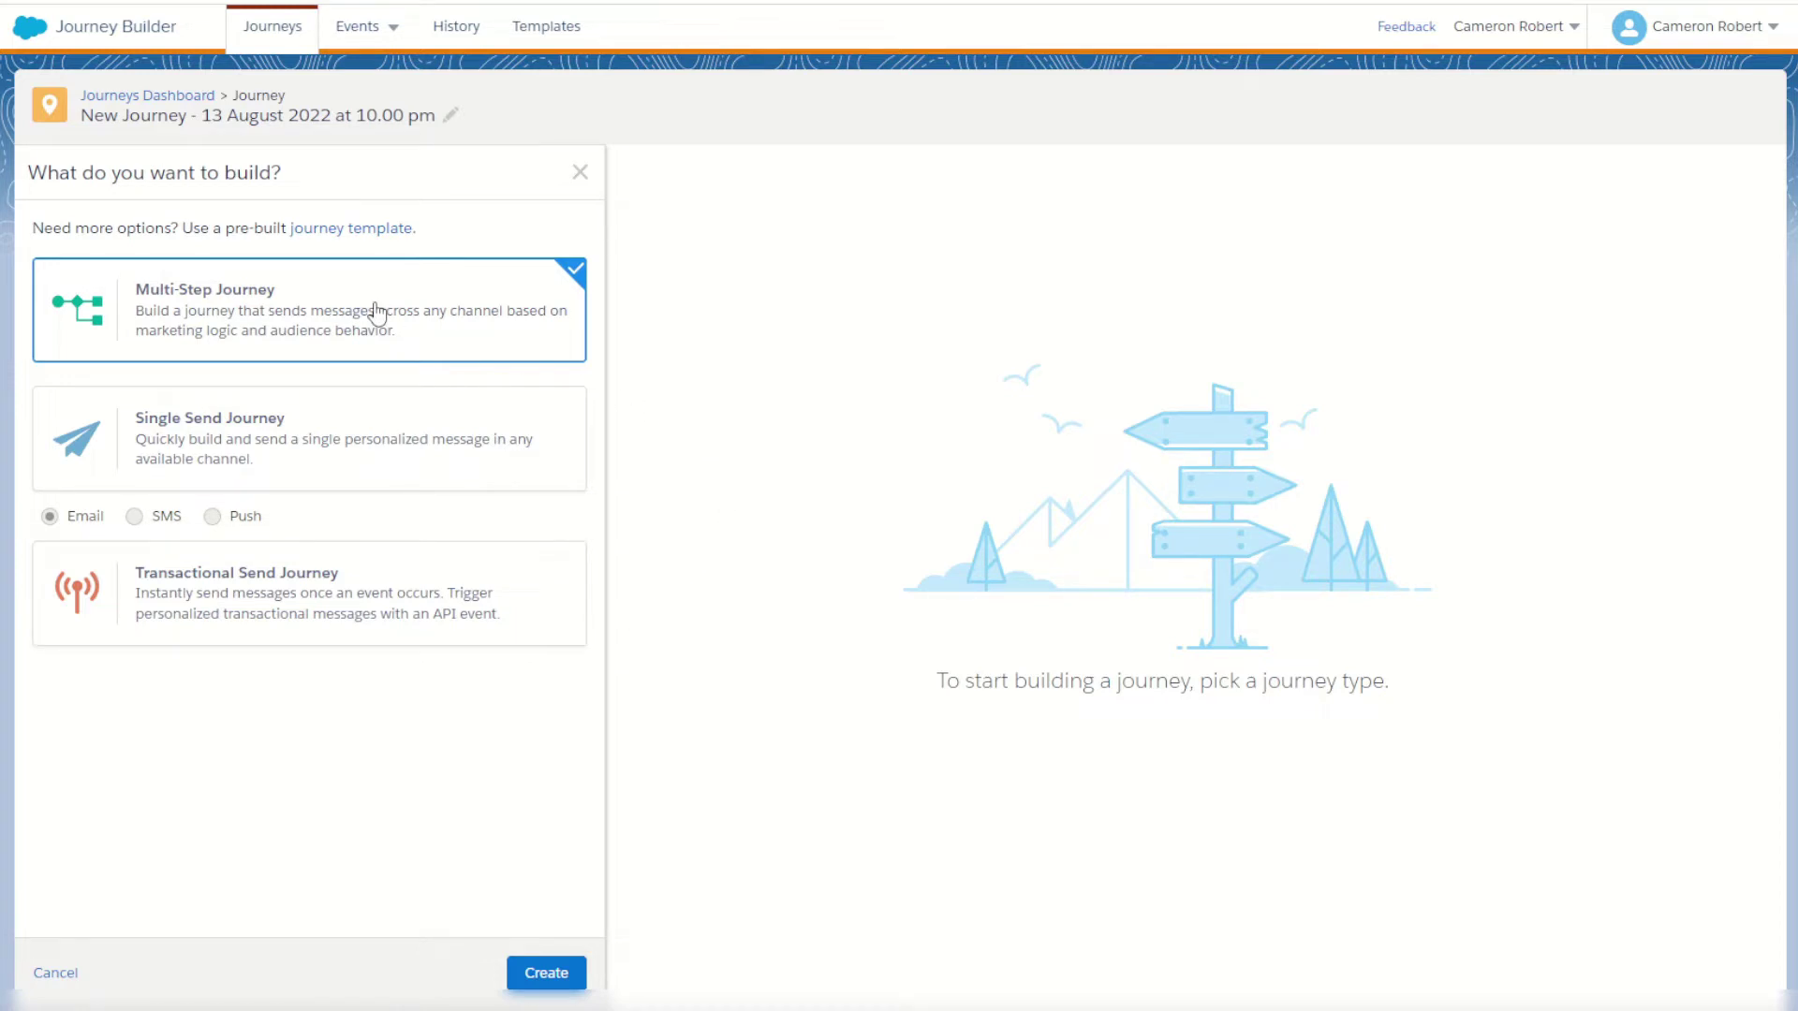
{"action": "left_click", "coordinate": [553, 974]}
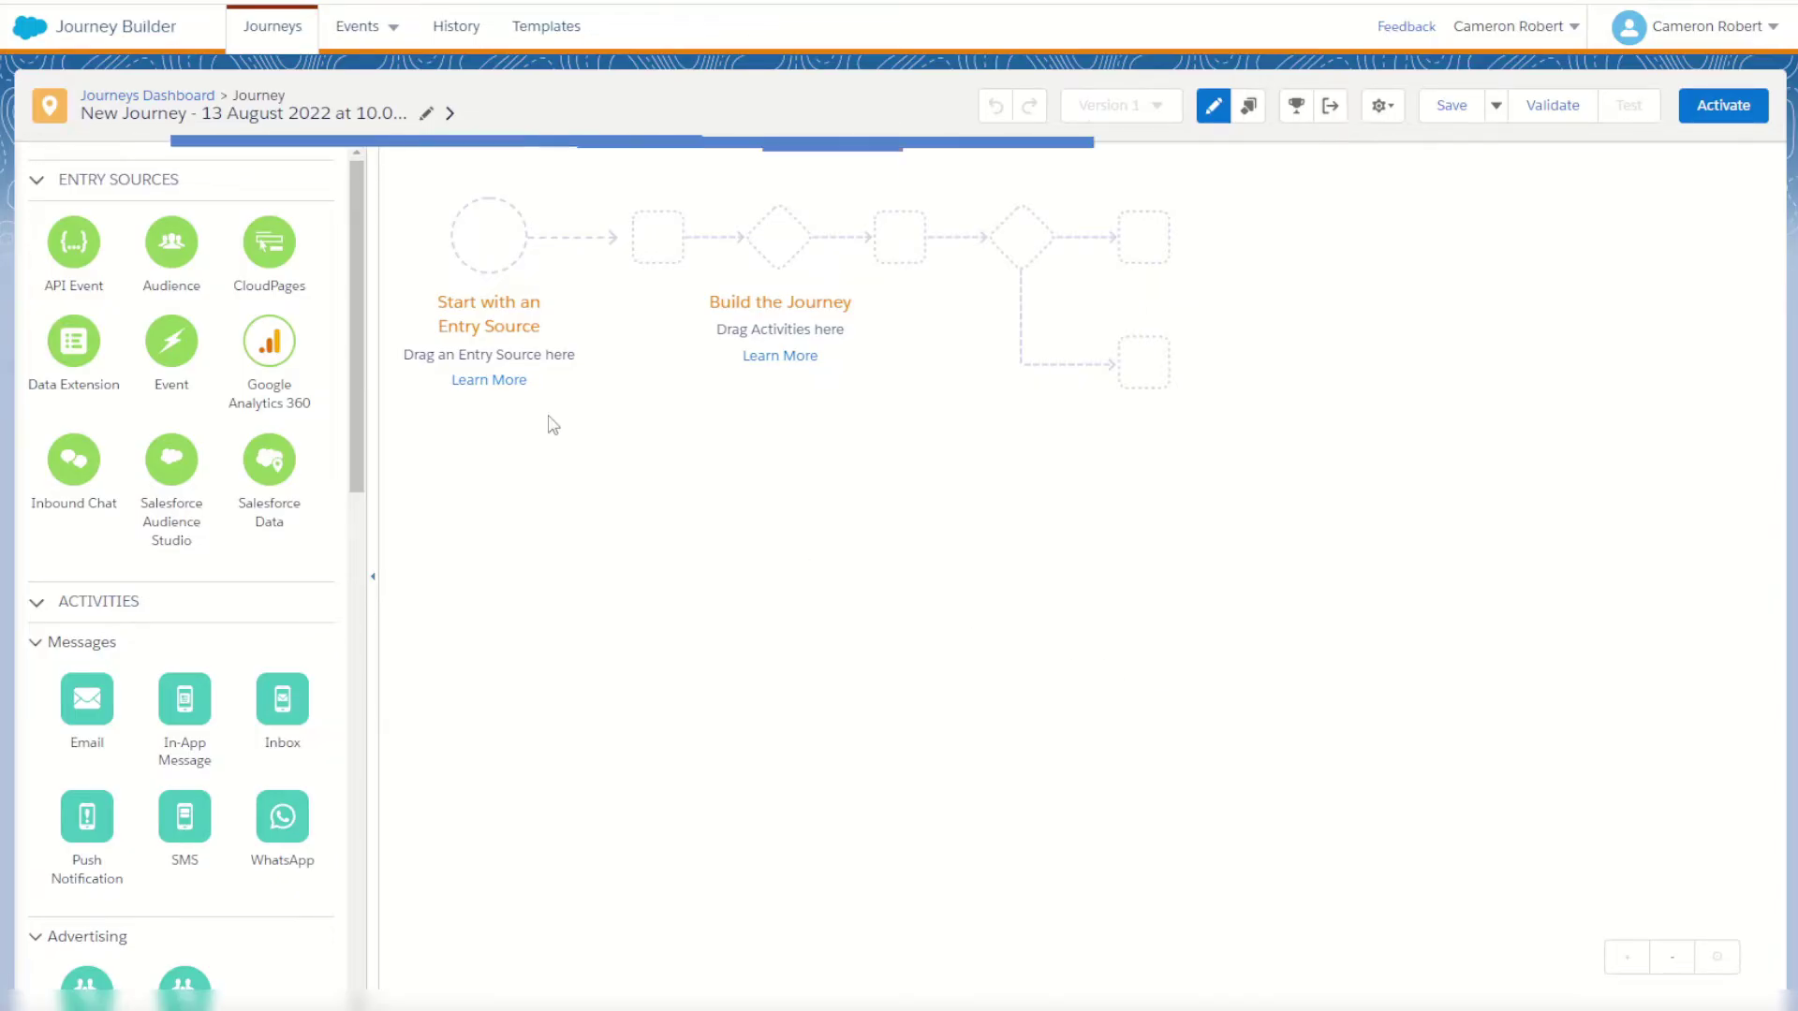
{"action": "left_click", "coordinate": [427, 113]}
{"action": "left_click", "coordinate": [576, 122]}
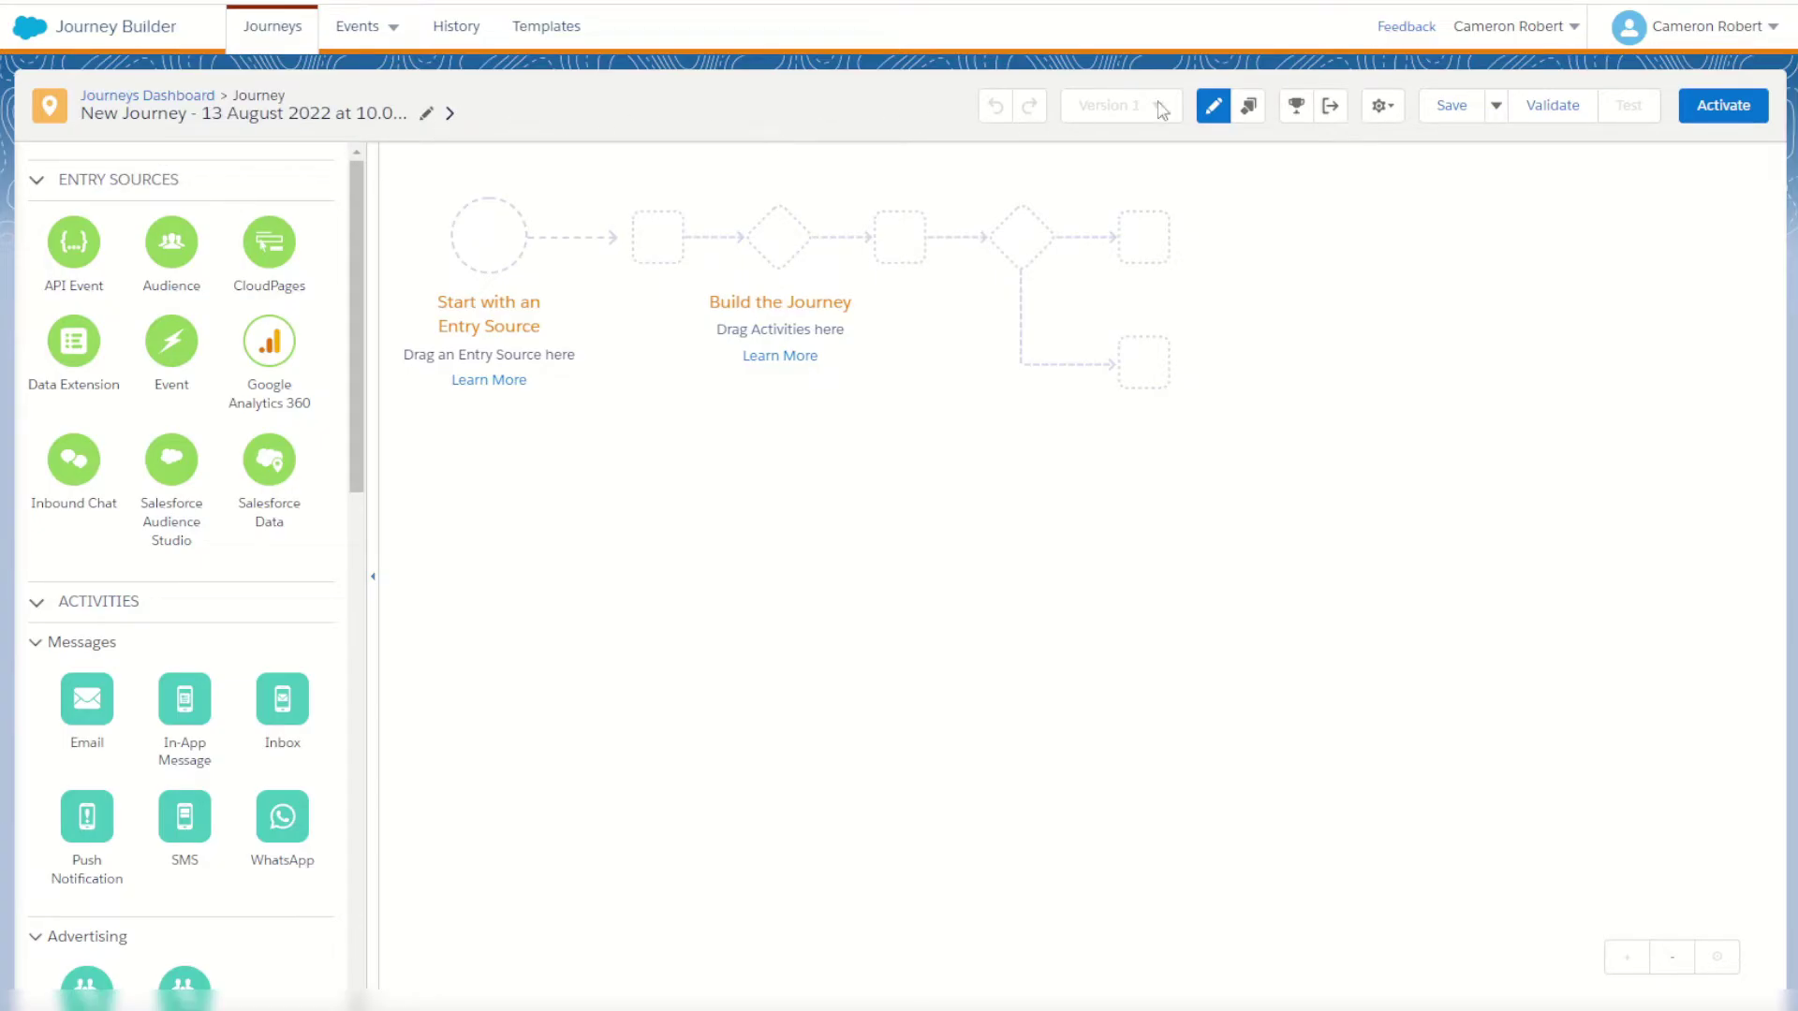
{"action": "left_click", "coordinate": [1213, 116]}
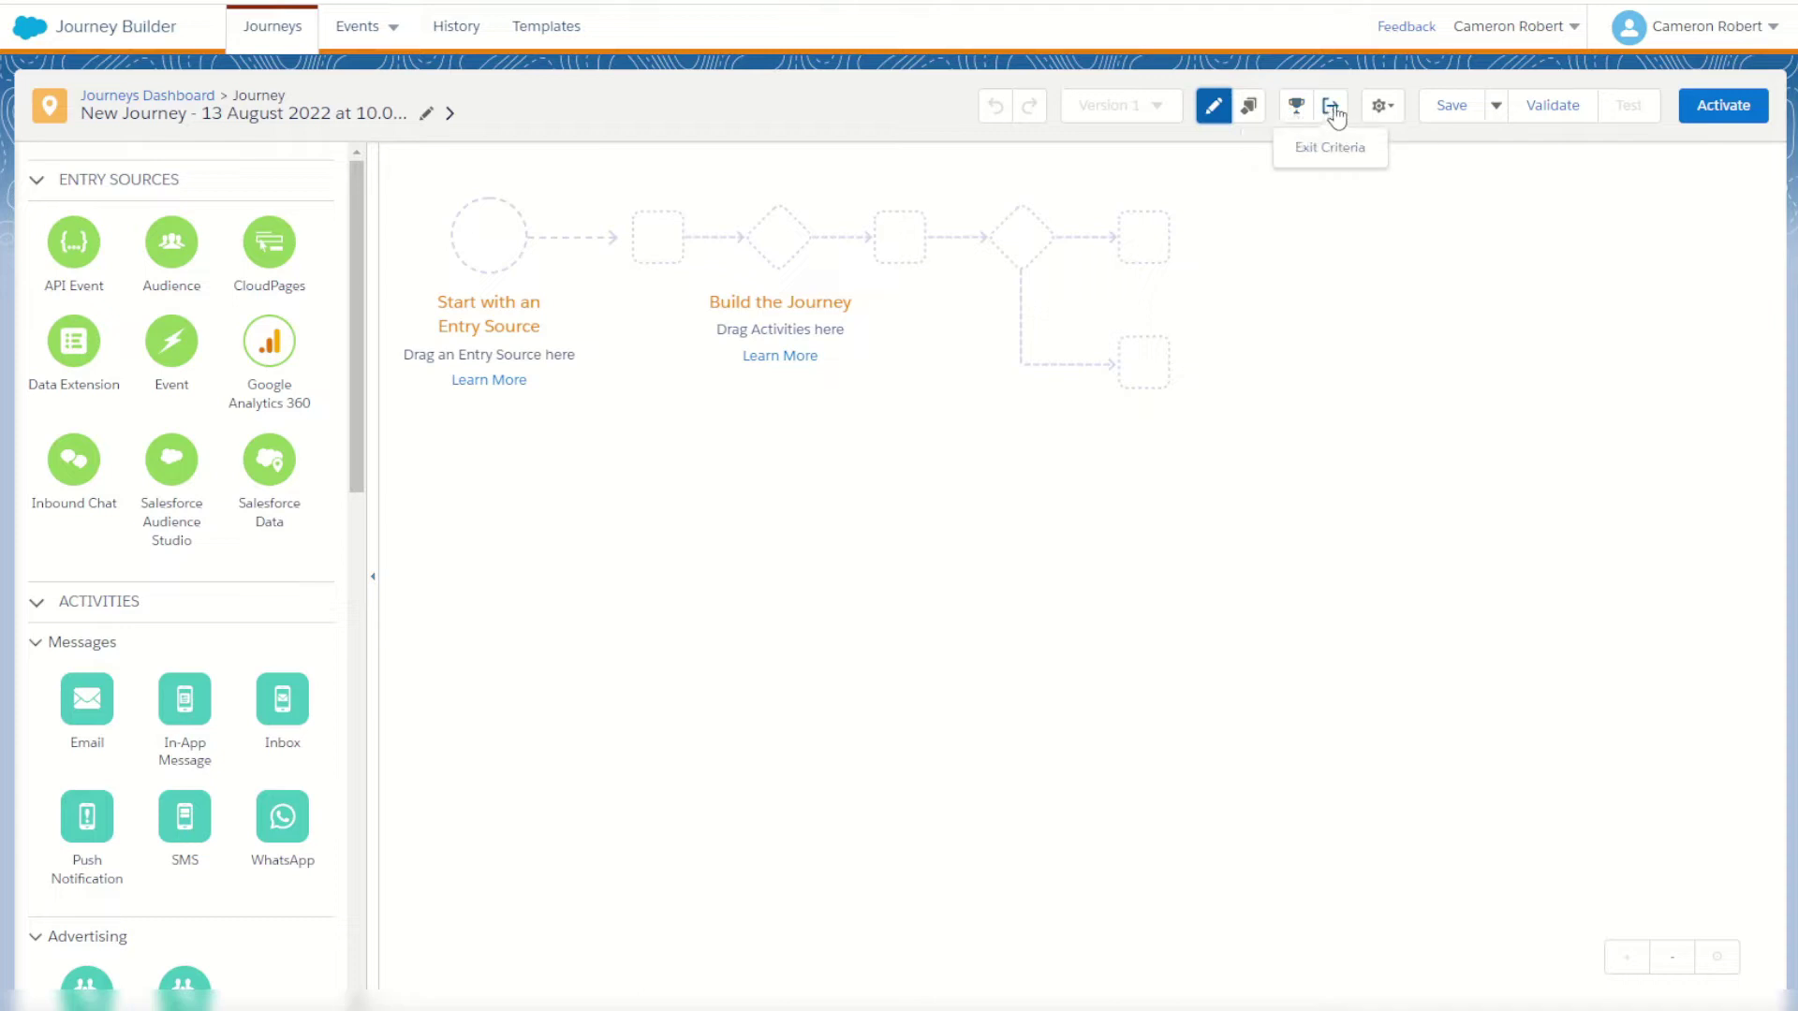
- Review the journey settings for contact re-entry, default email address and default mobile number, leaving them as they are
{"action": "left_click", "coordinate": [1383, 108]}
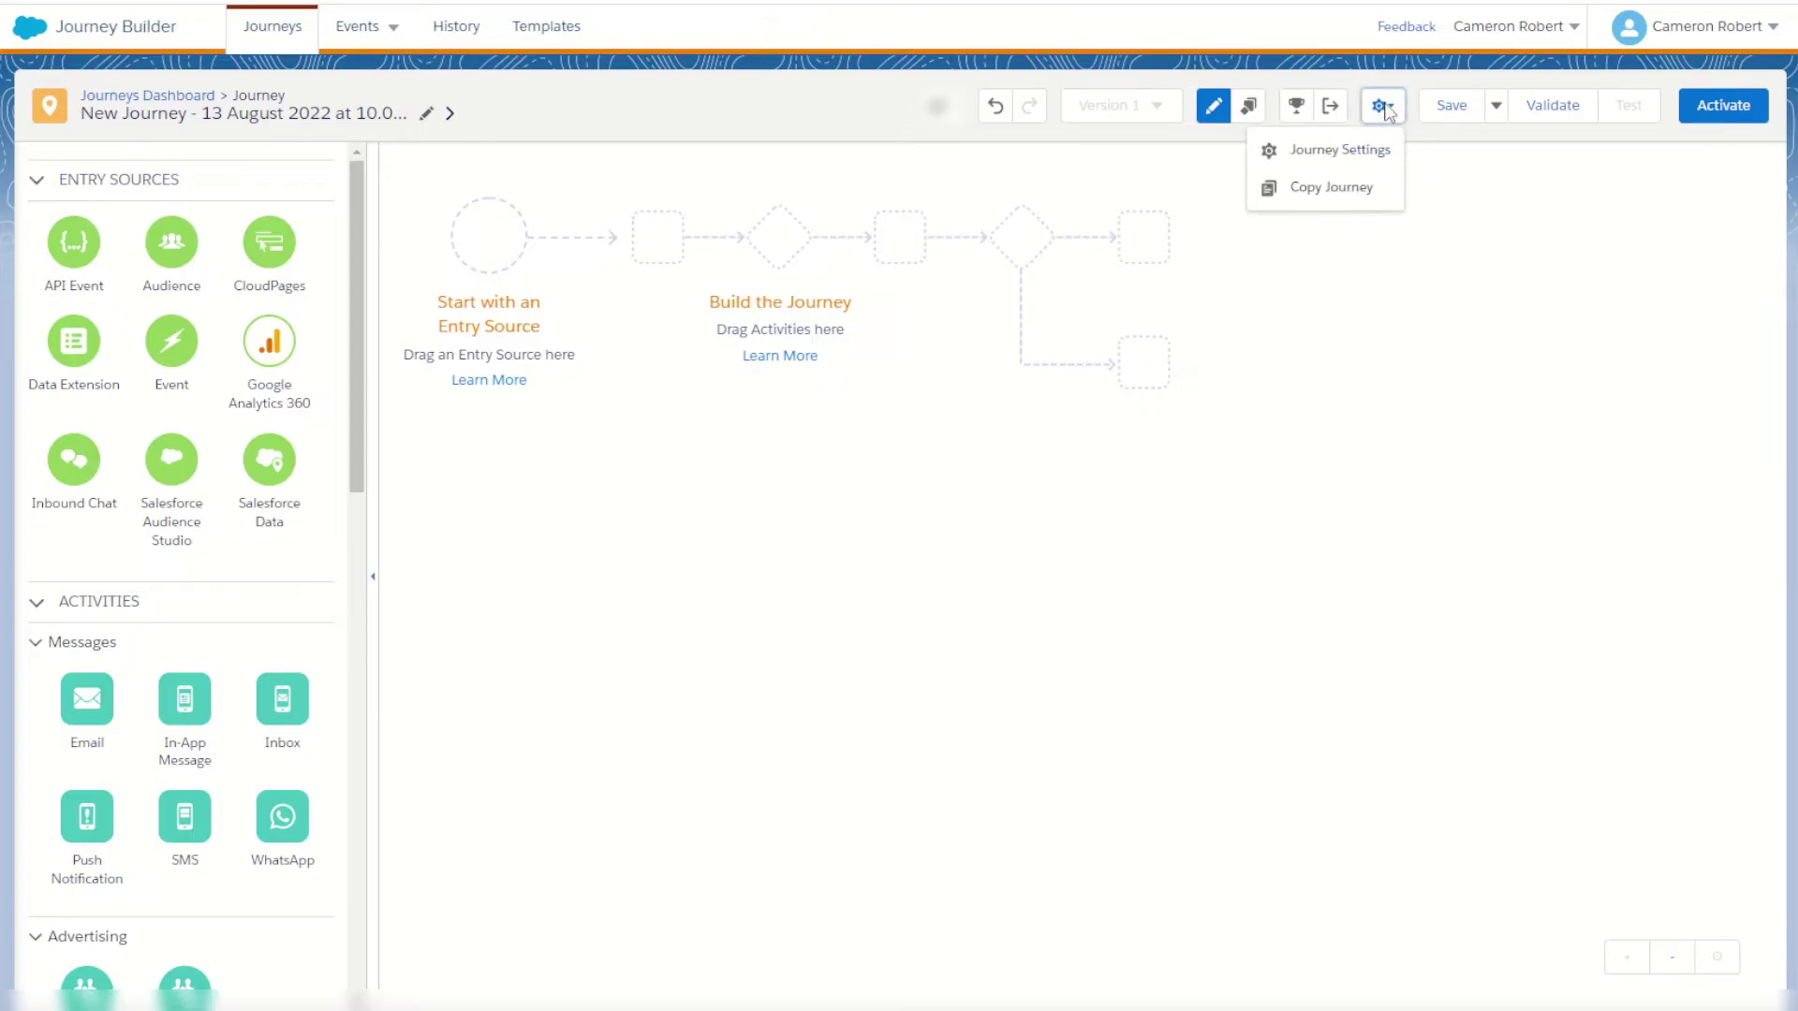
{"action": "left_click", "coordinate": [1358, 154]}
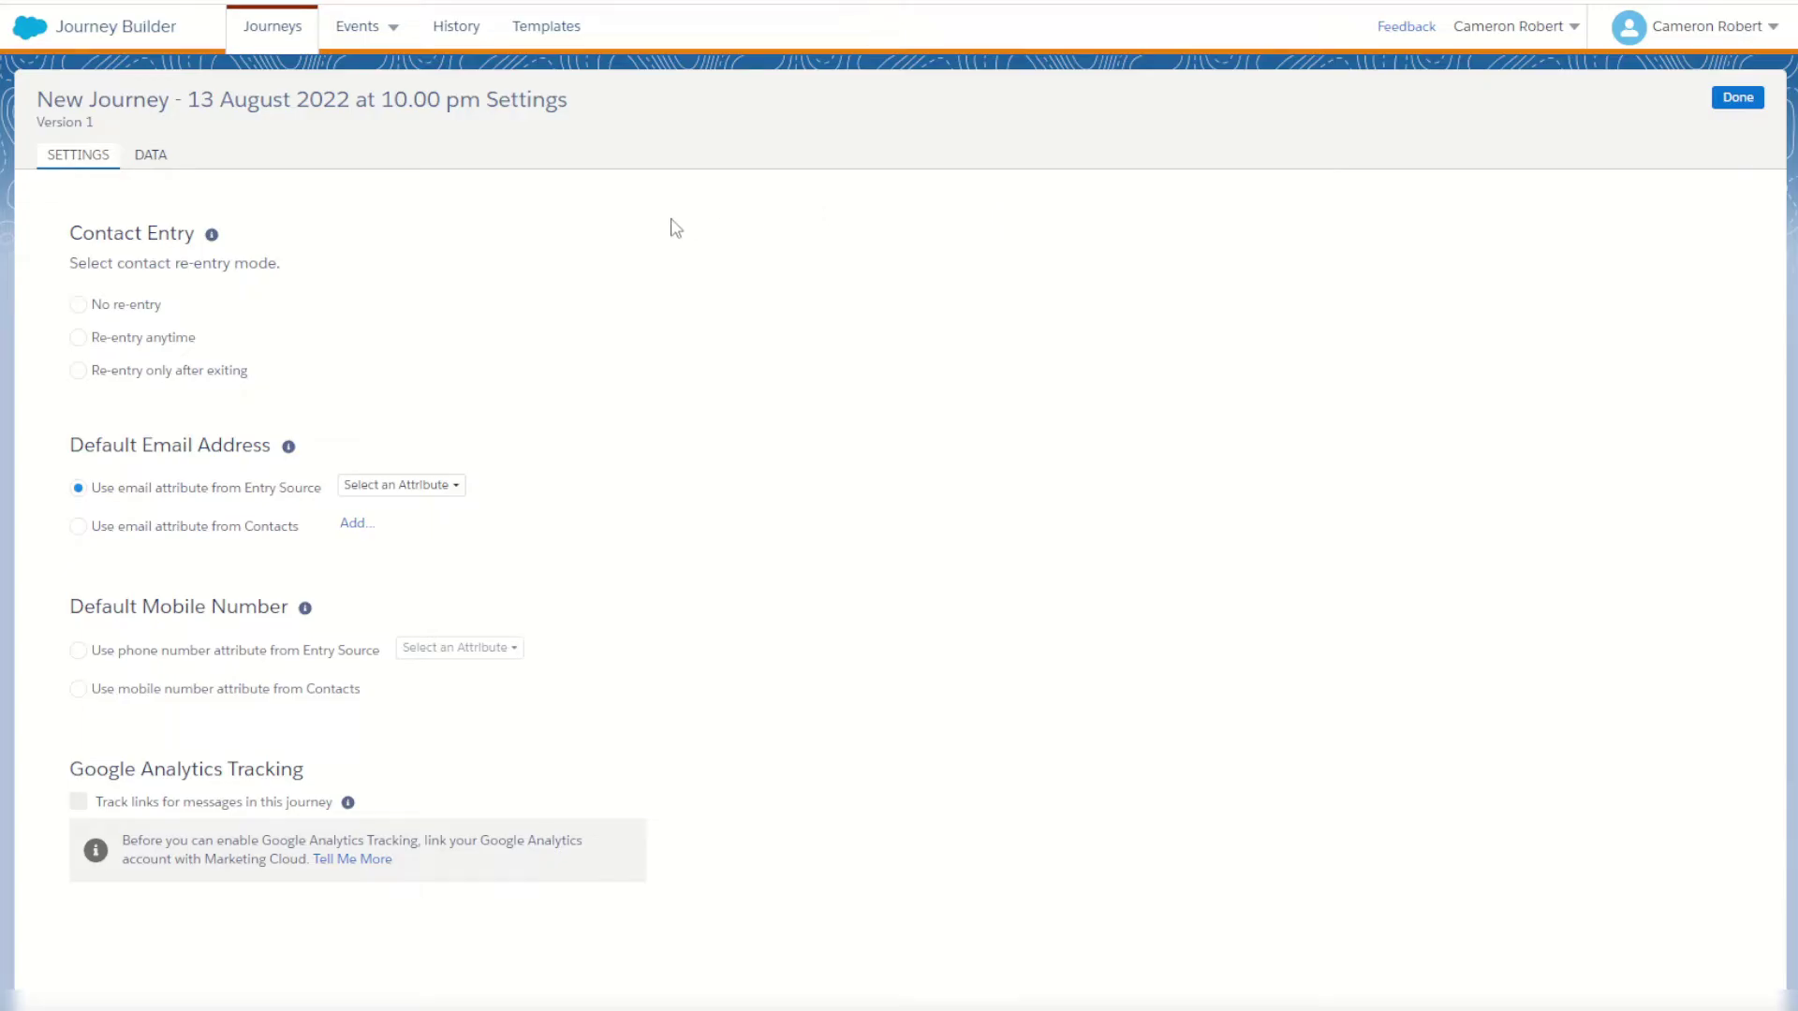
{"action": "mouse_move", "coordinate": [214, 238]}
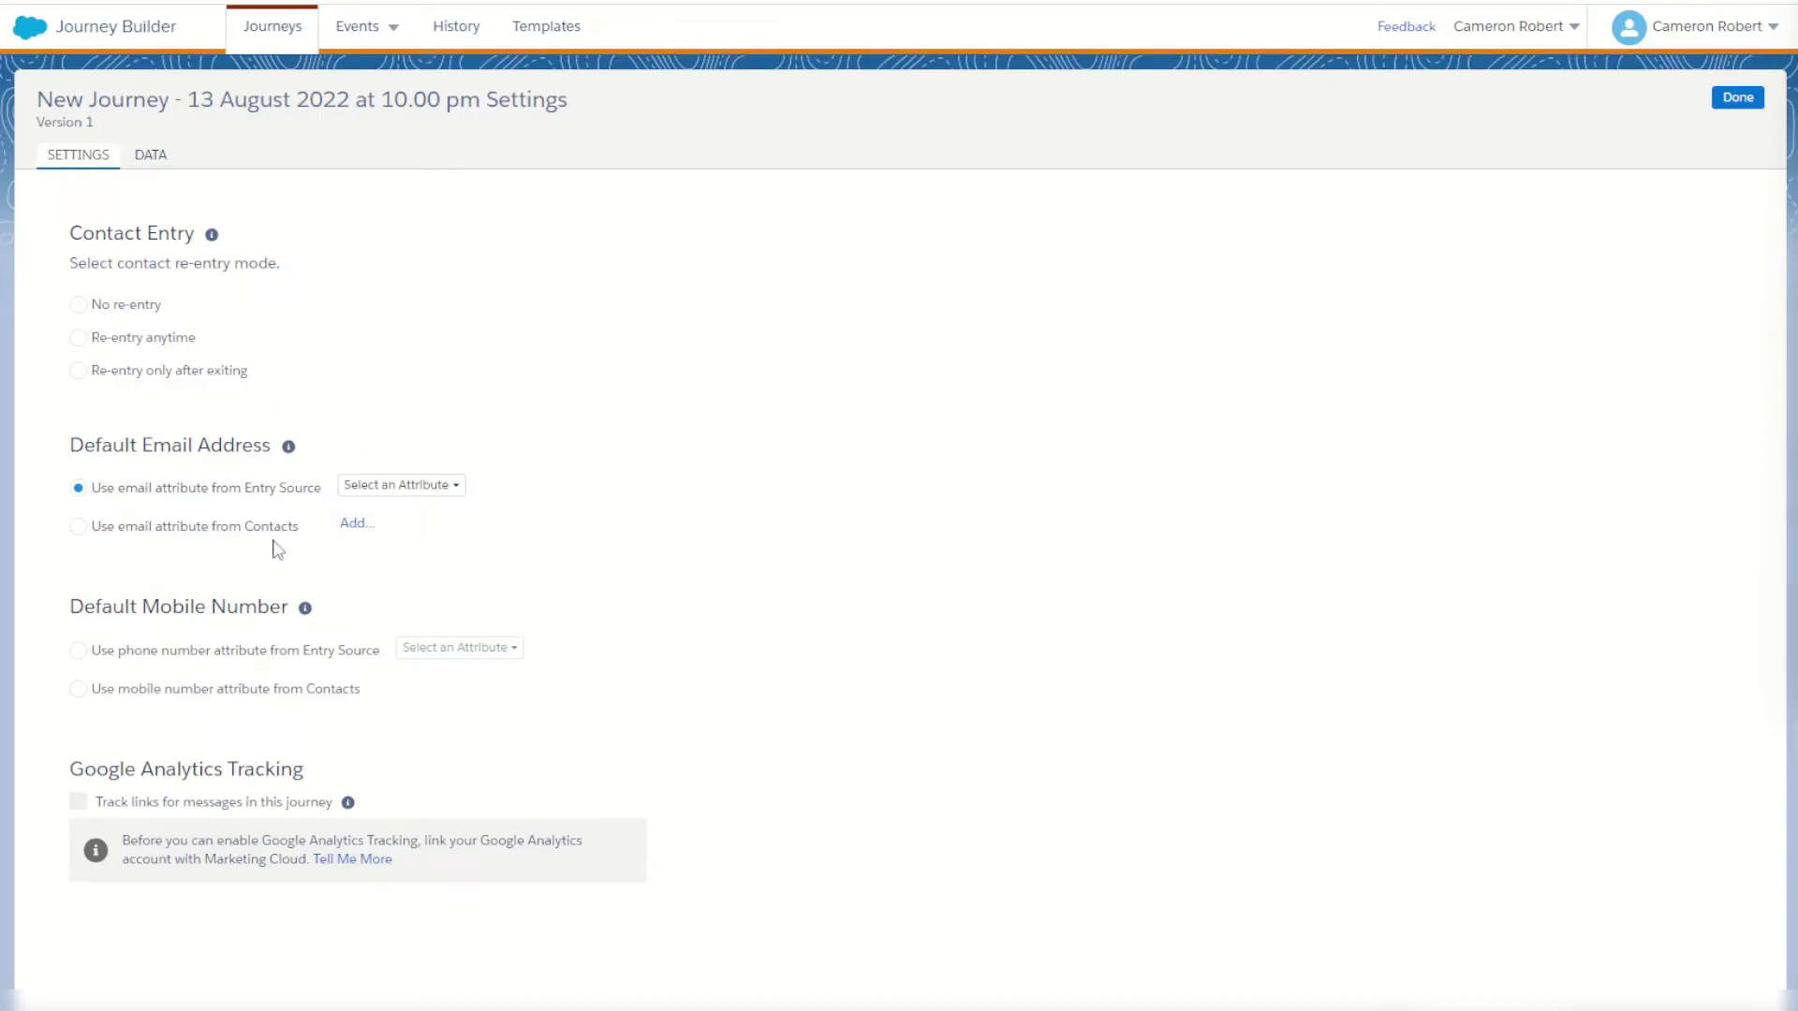
{"action": "mouse_move", "coordinate": [304, 613]}
{"action": "left_click", "coordinate": [1737, 99]}
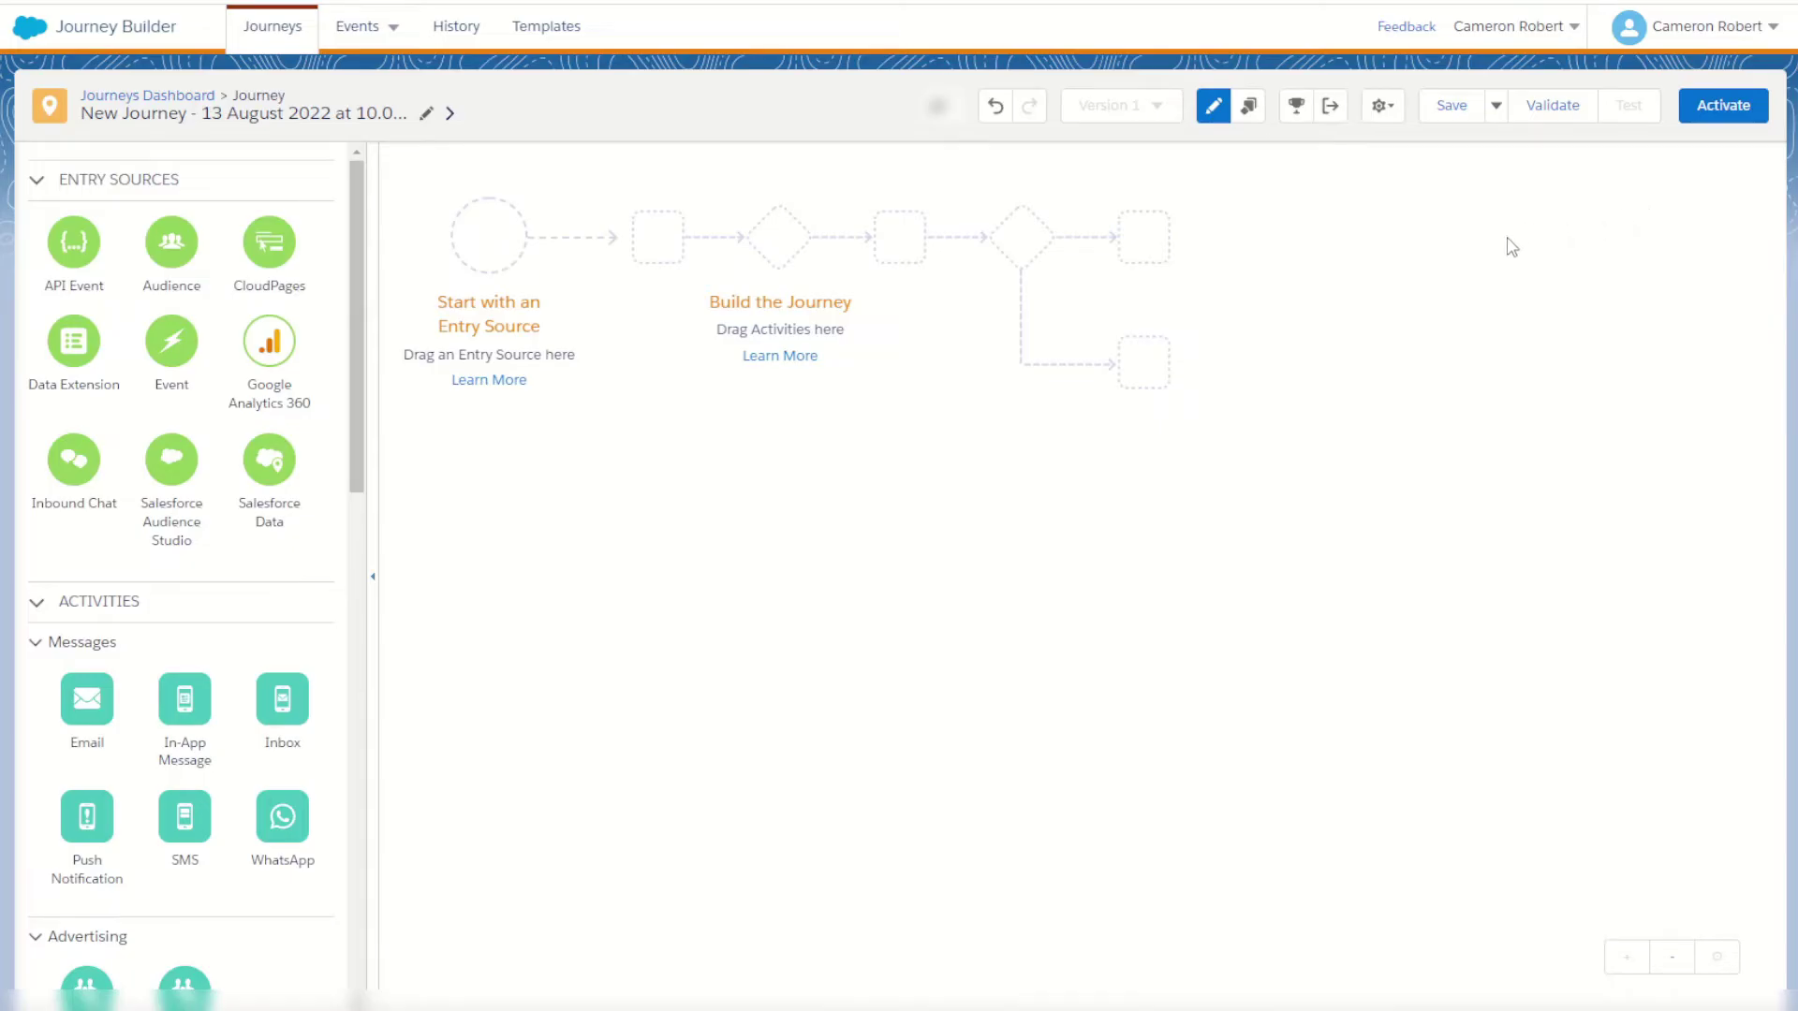
- Check the additional save options for the journey without saving it
{"action": "left_click", "coordinate": [1494, 106]}
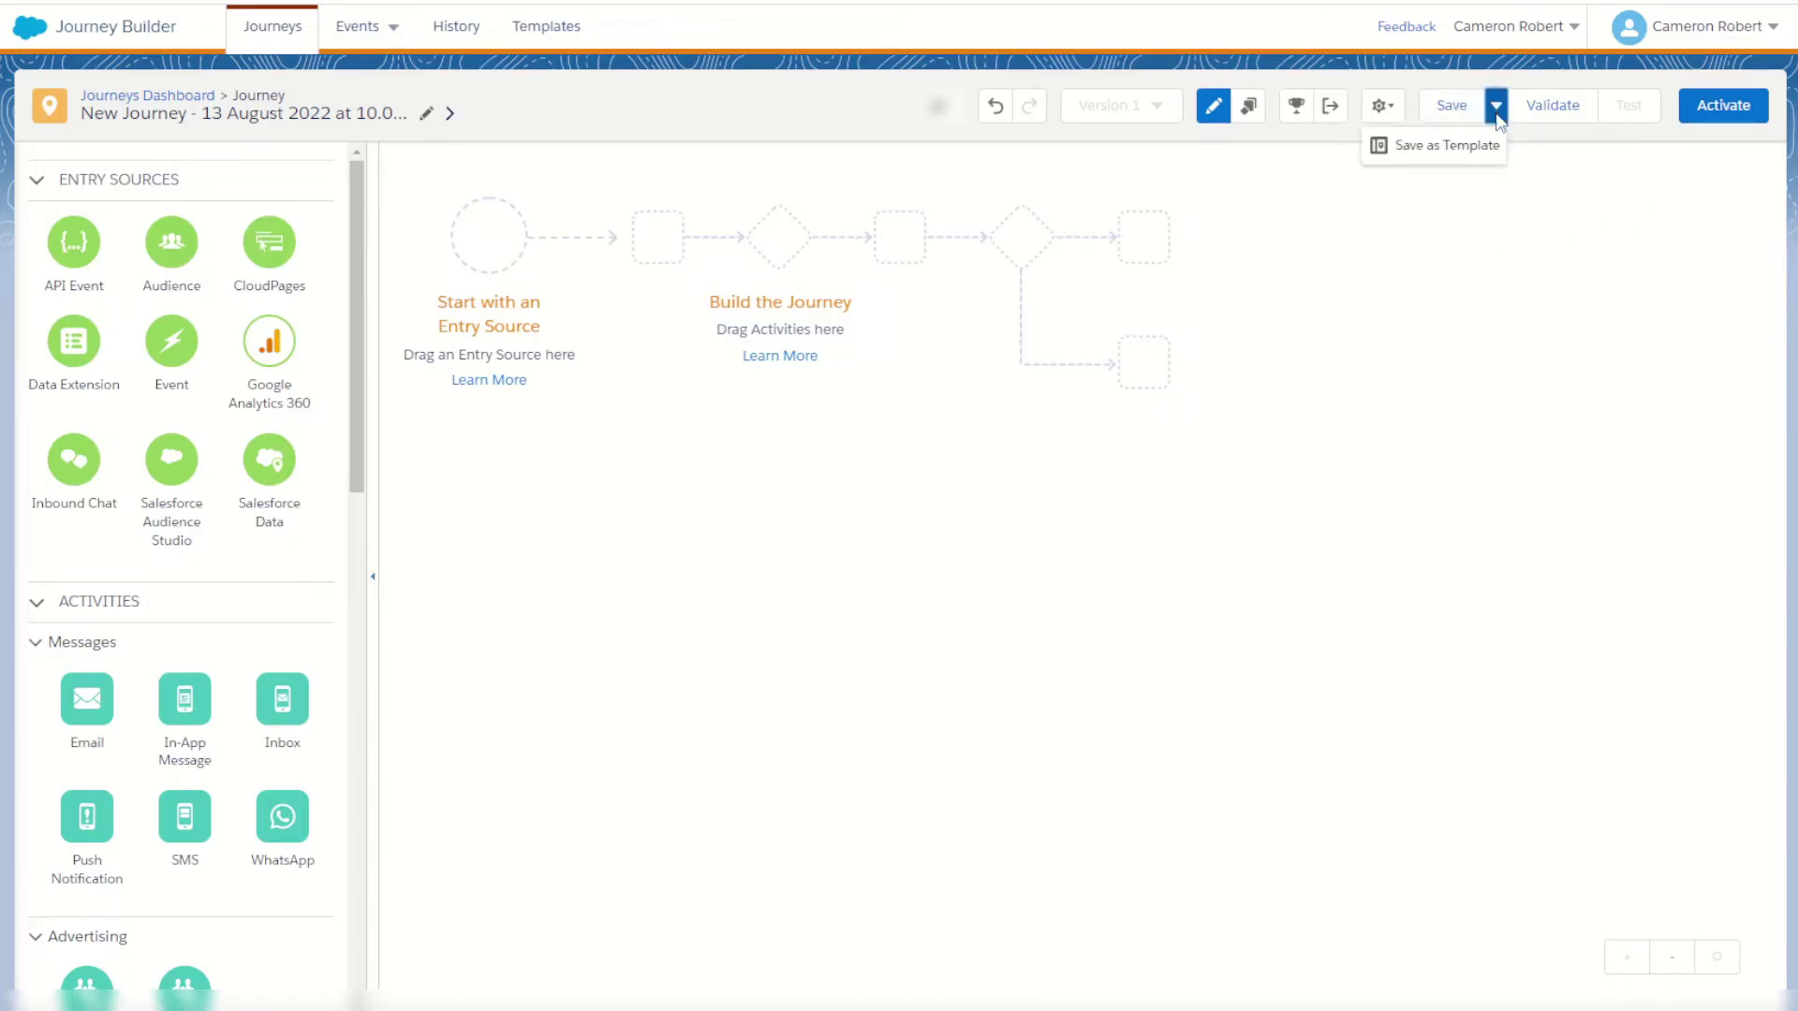
{"action": "left_click", "coordinate": [1470, 192]}
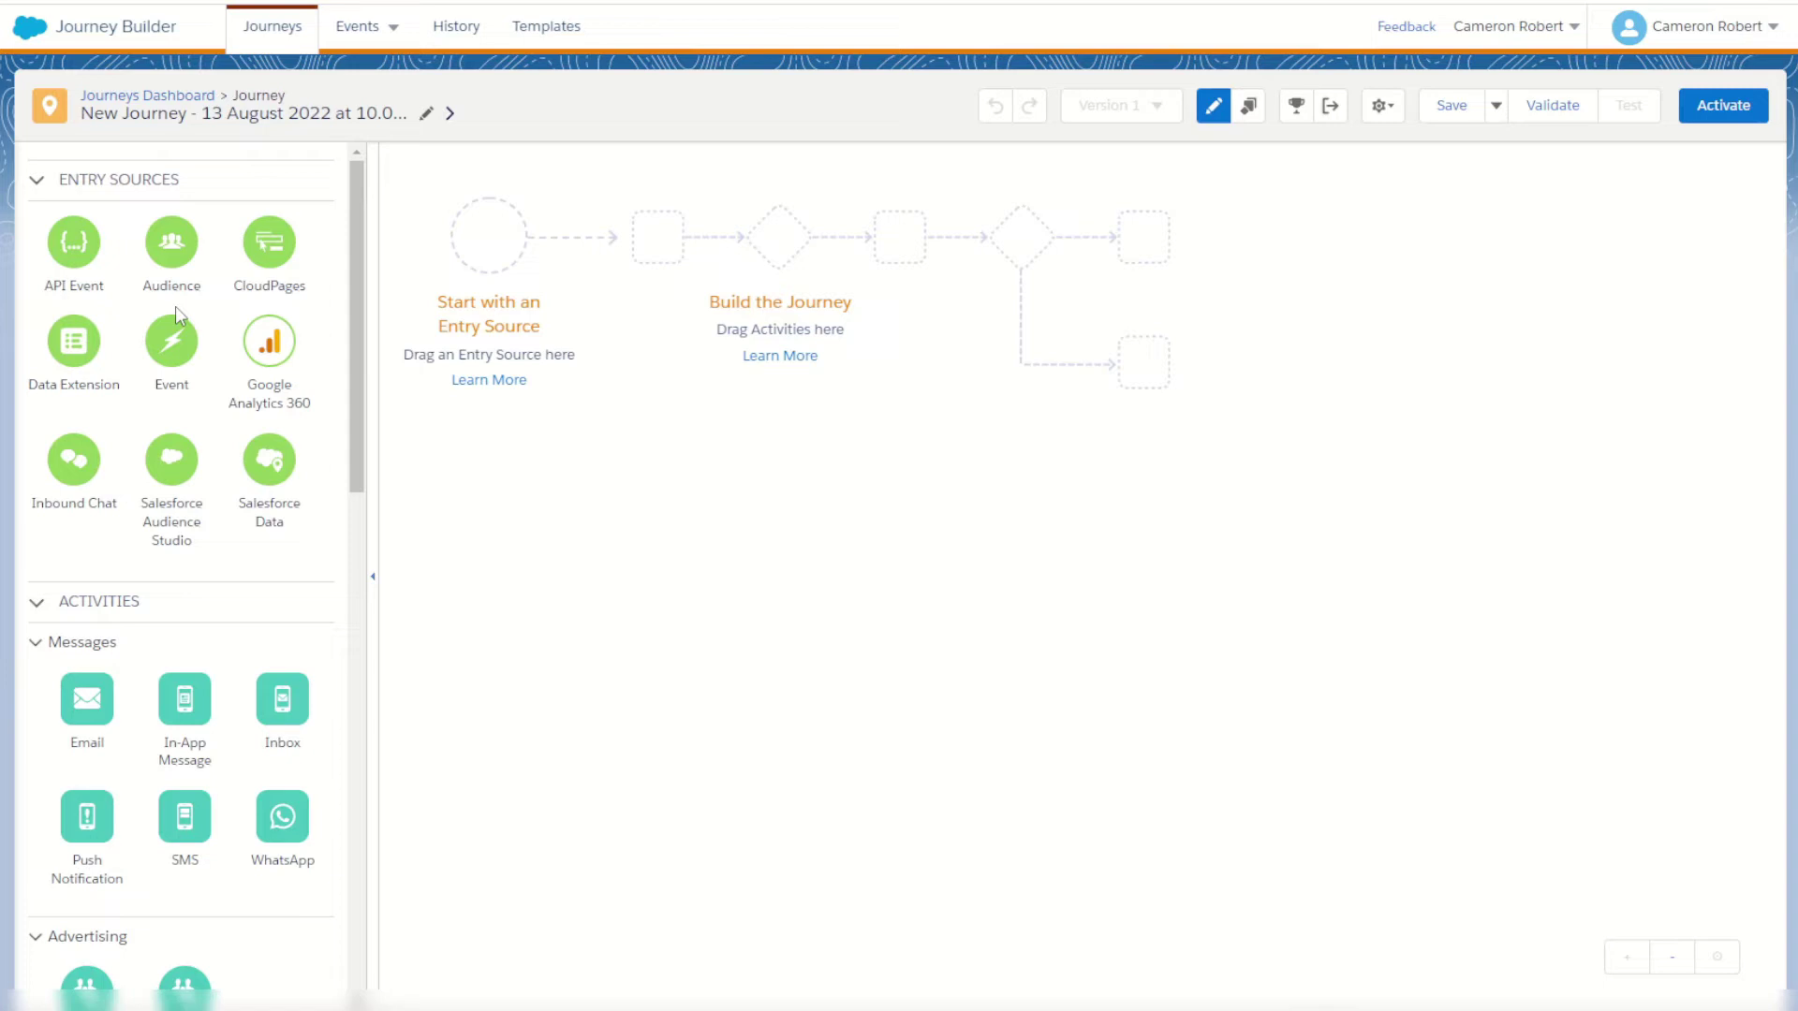
- Look through the available entry sources and the message, advertising, flow control, customer update and Sales & Service Cloud activities
{"action": "scroll", "coordinate": [177, 323], "scroll_direction": "down", "scroll_amount": 4}
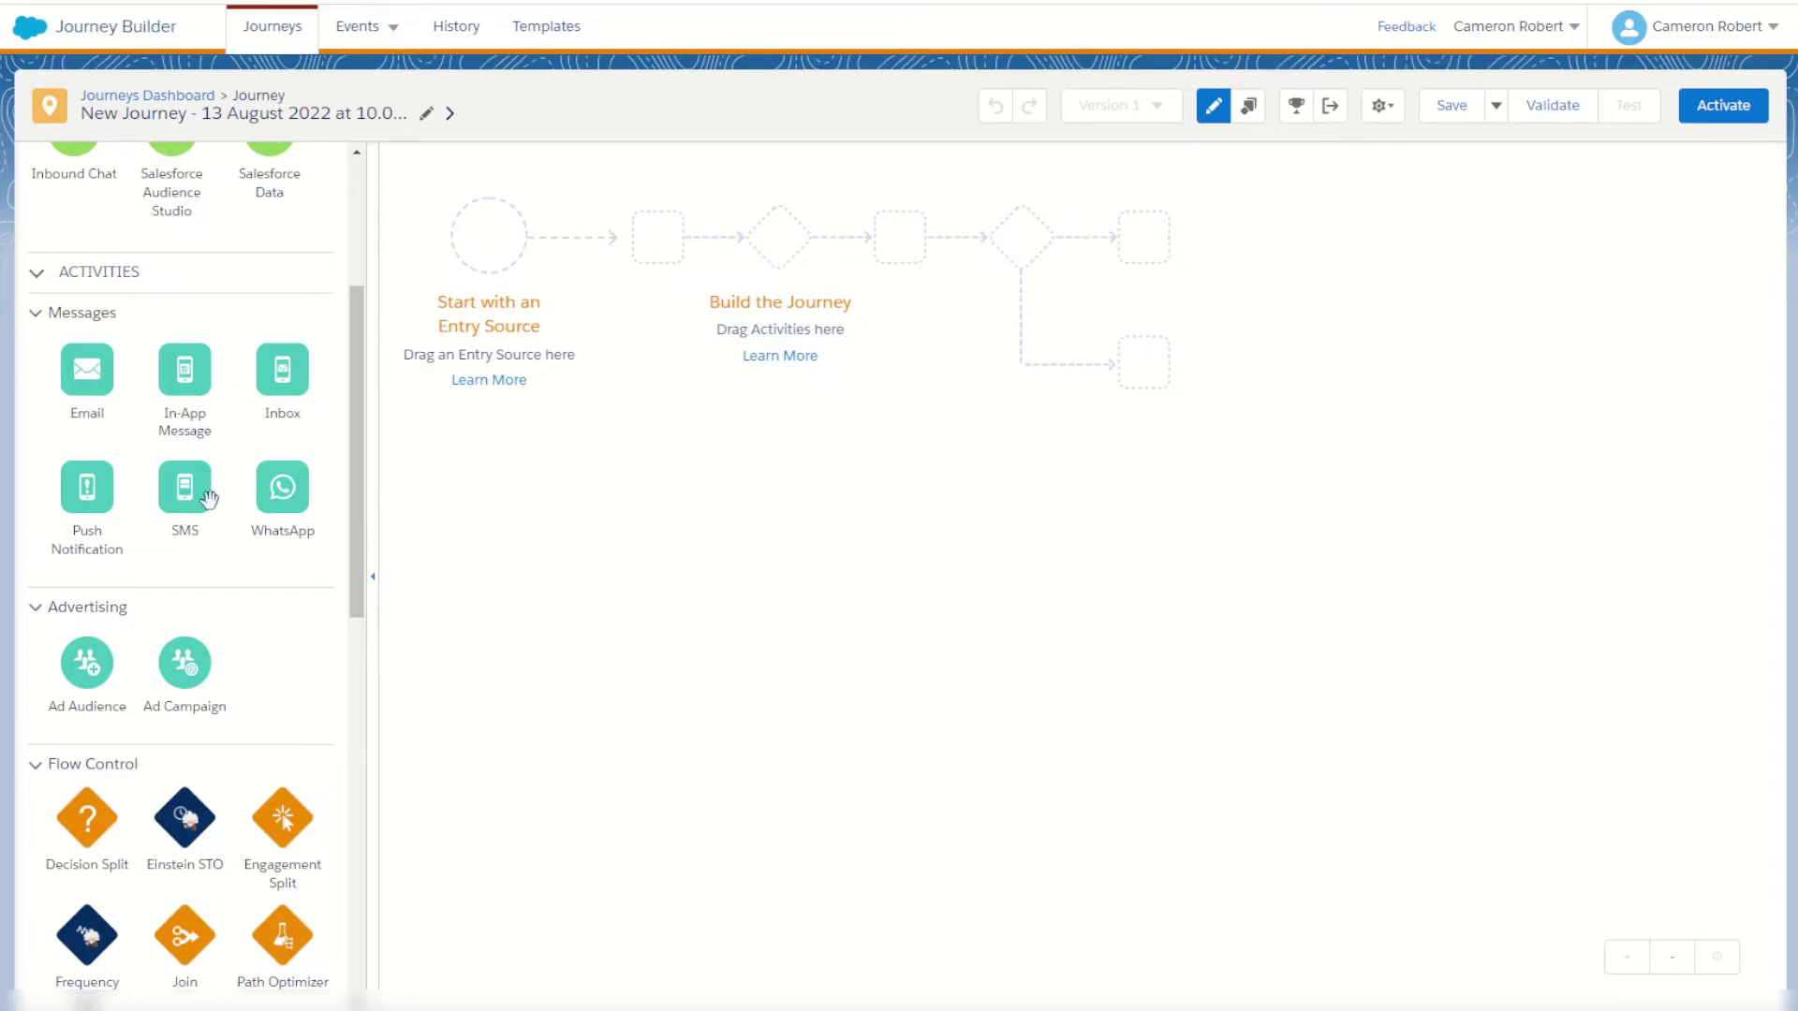
{"action": "scroll", "coordinate": [254, 405], "scroll_direction": "down", "scroll_amount": 3}
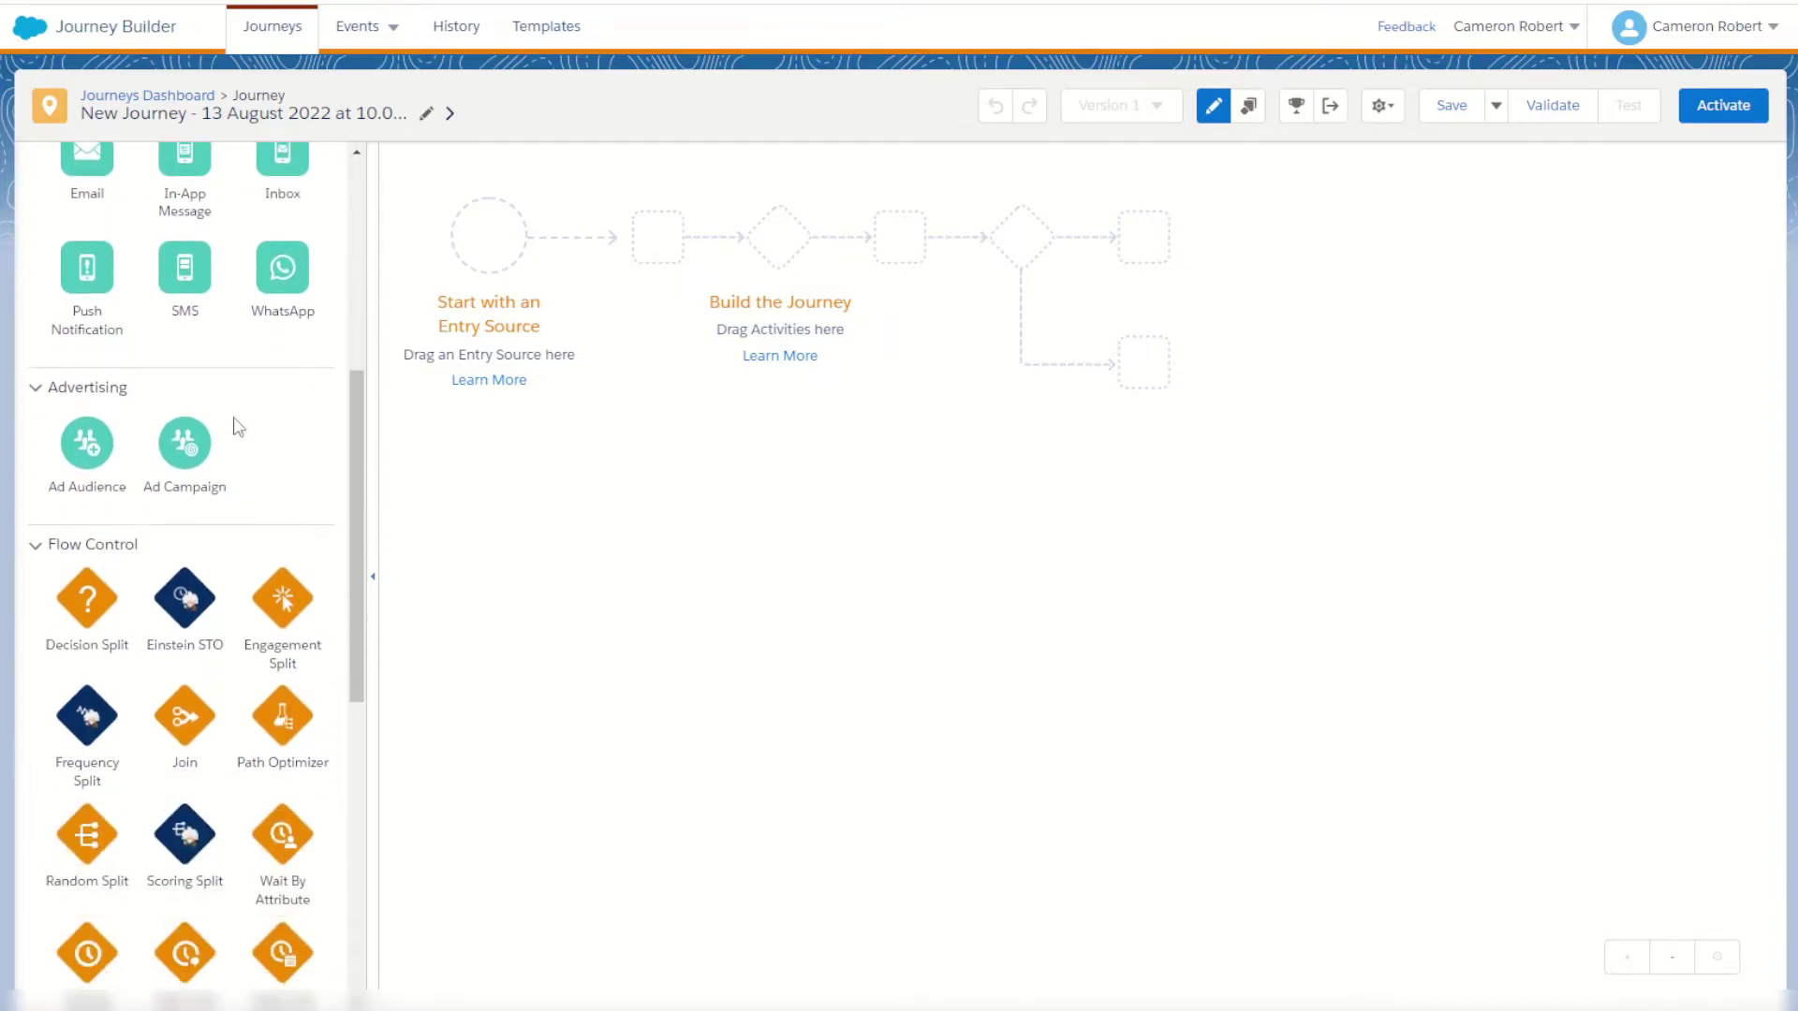
{"action": "scroll", "coordinate": [200, 481], "scroll_direction": "down", "scroll_amount": 3}
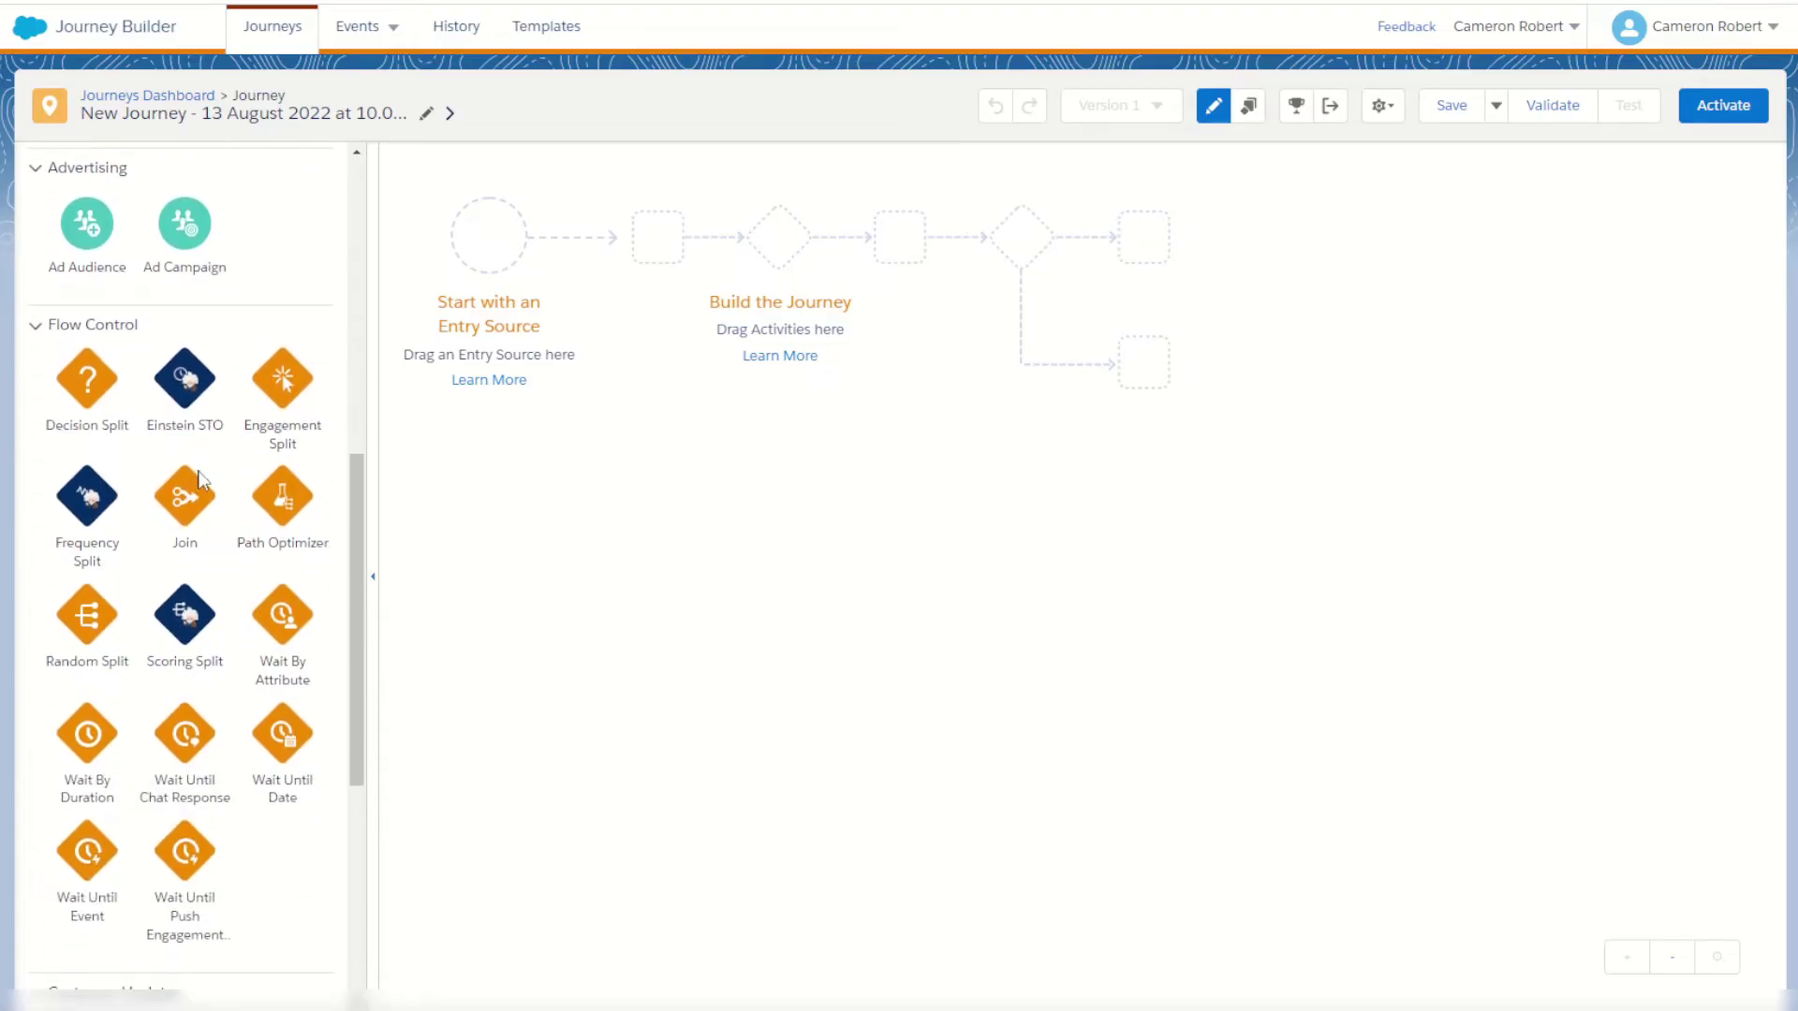
{"action": "scroll", "coordinate": [132, 413], "scroll_direction": "down", "scroll_amount": 1}
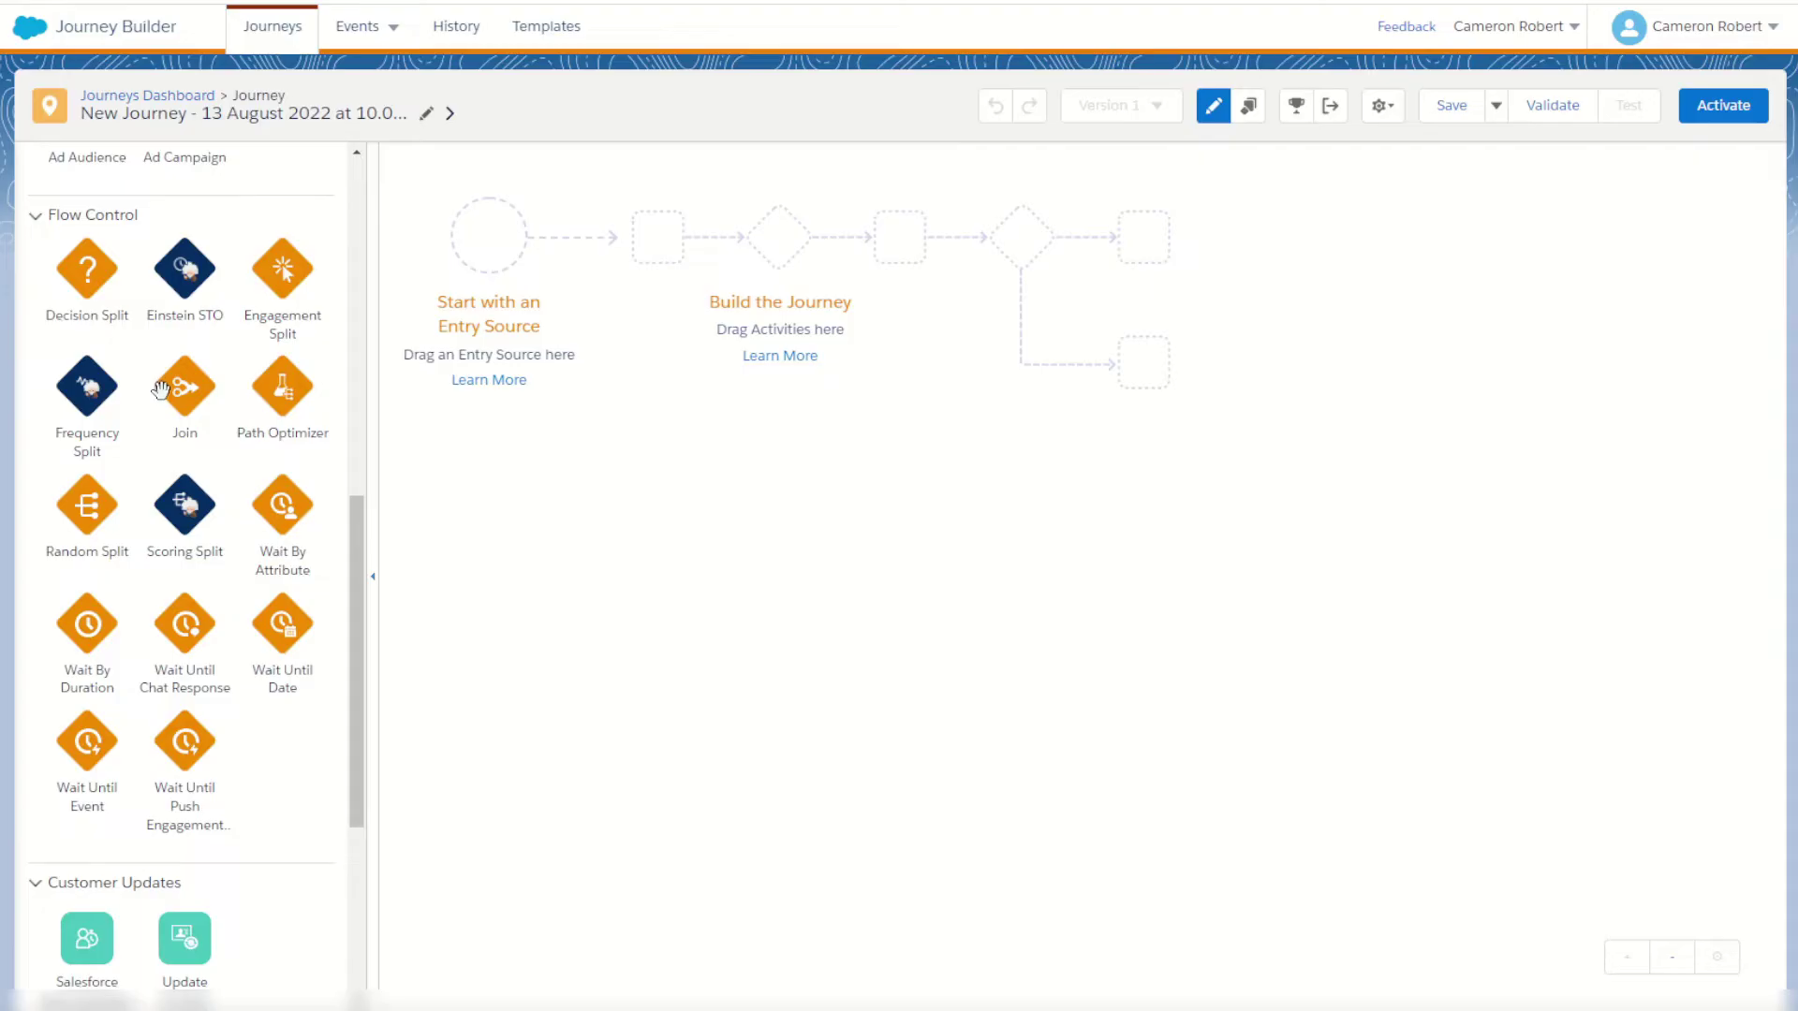
{"action": "scroll", "coordinate": [161, 390], "scroll_direction": "down", "scroll_amount": 3}
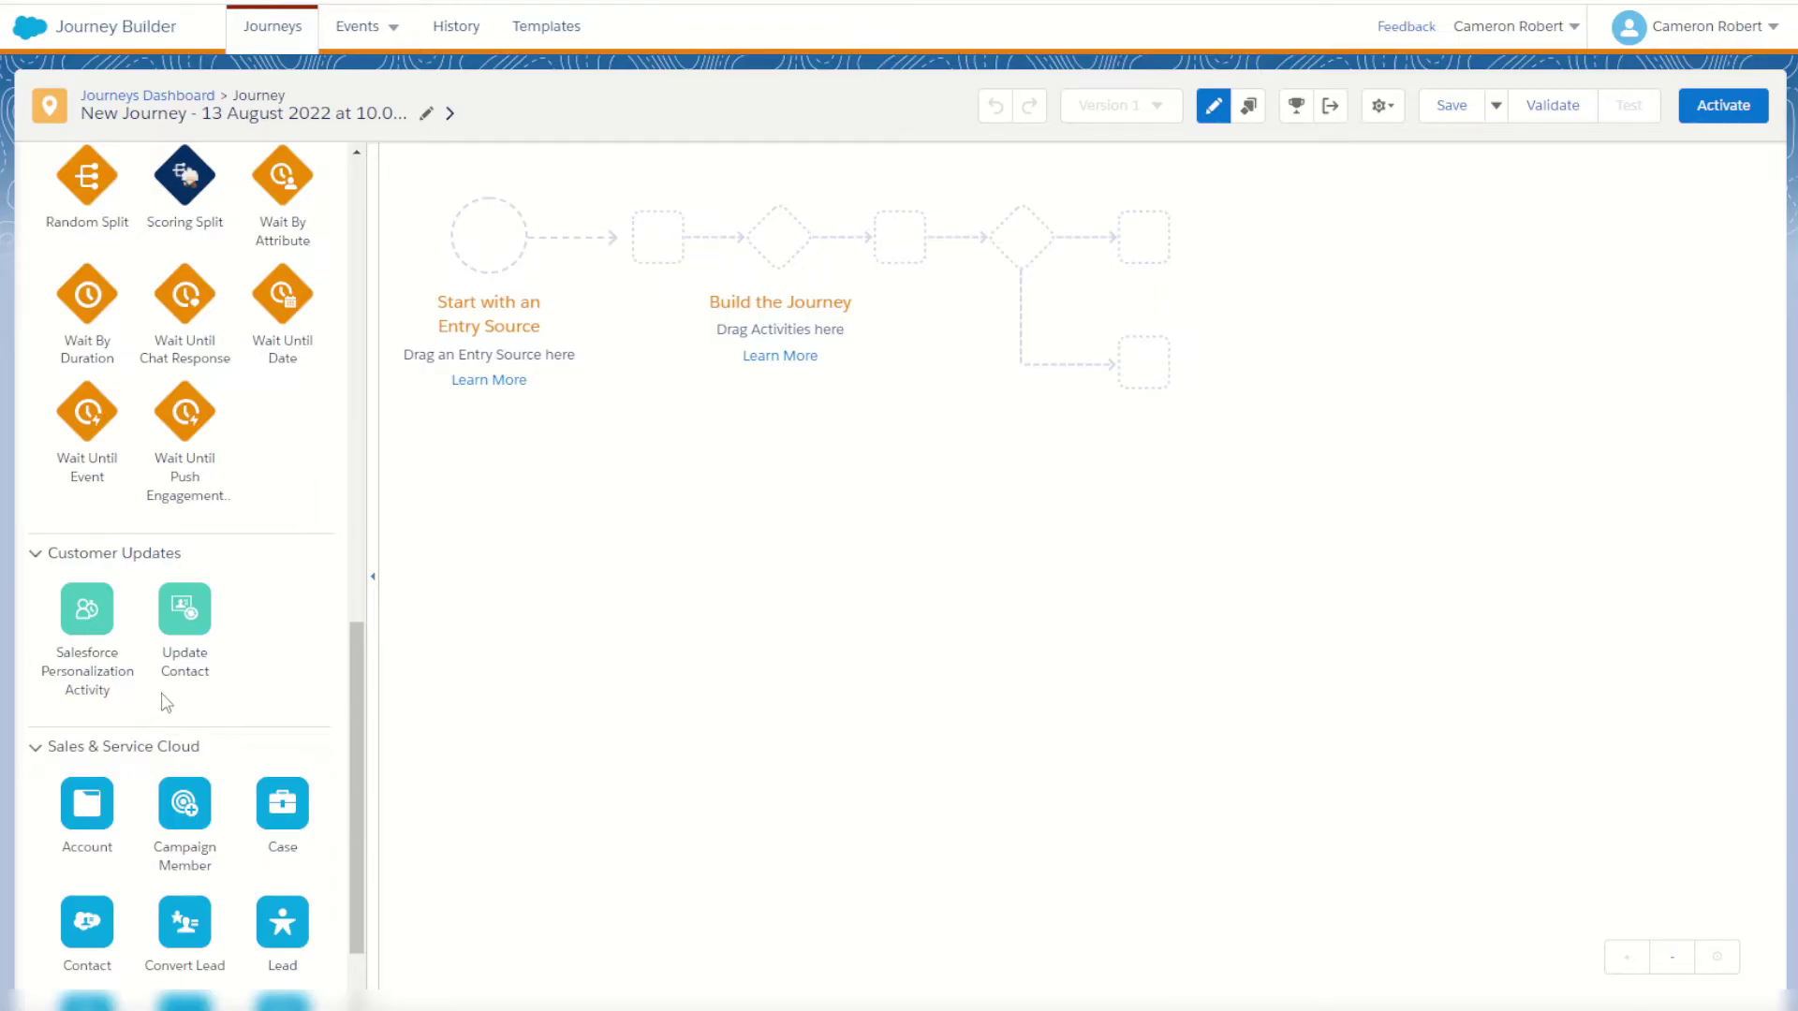
{"action": "scroll", "coordinate": [271, 622], "scroll_direction": "down", "scroll_amount": 1}
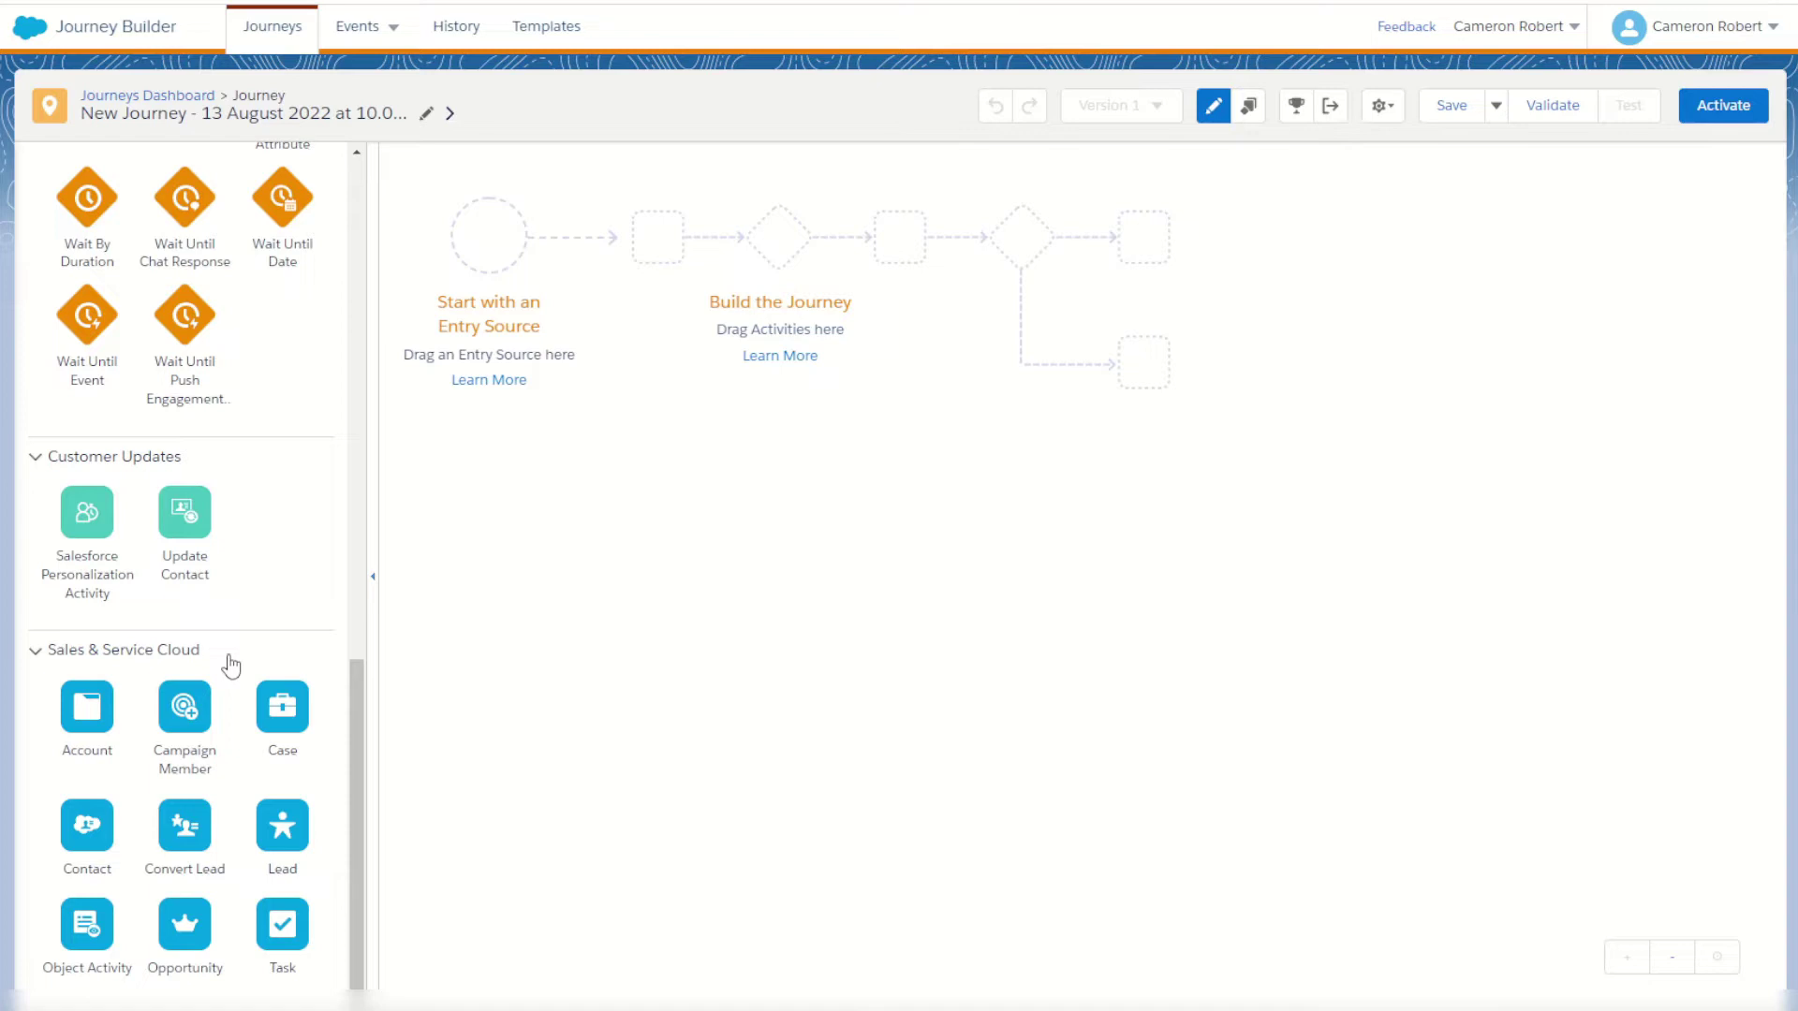
{"action": "scroll", "coordinate": [212, 590], "scroll_direction": "up", "scroll_amount": 6}
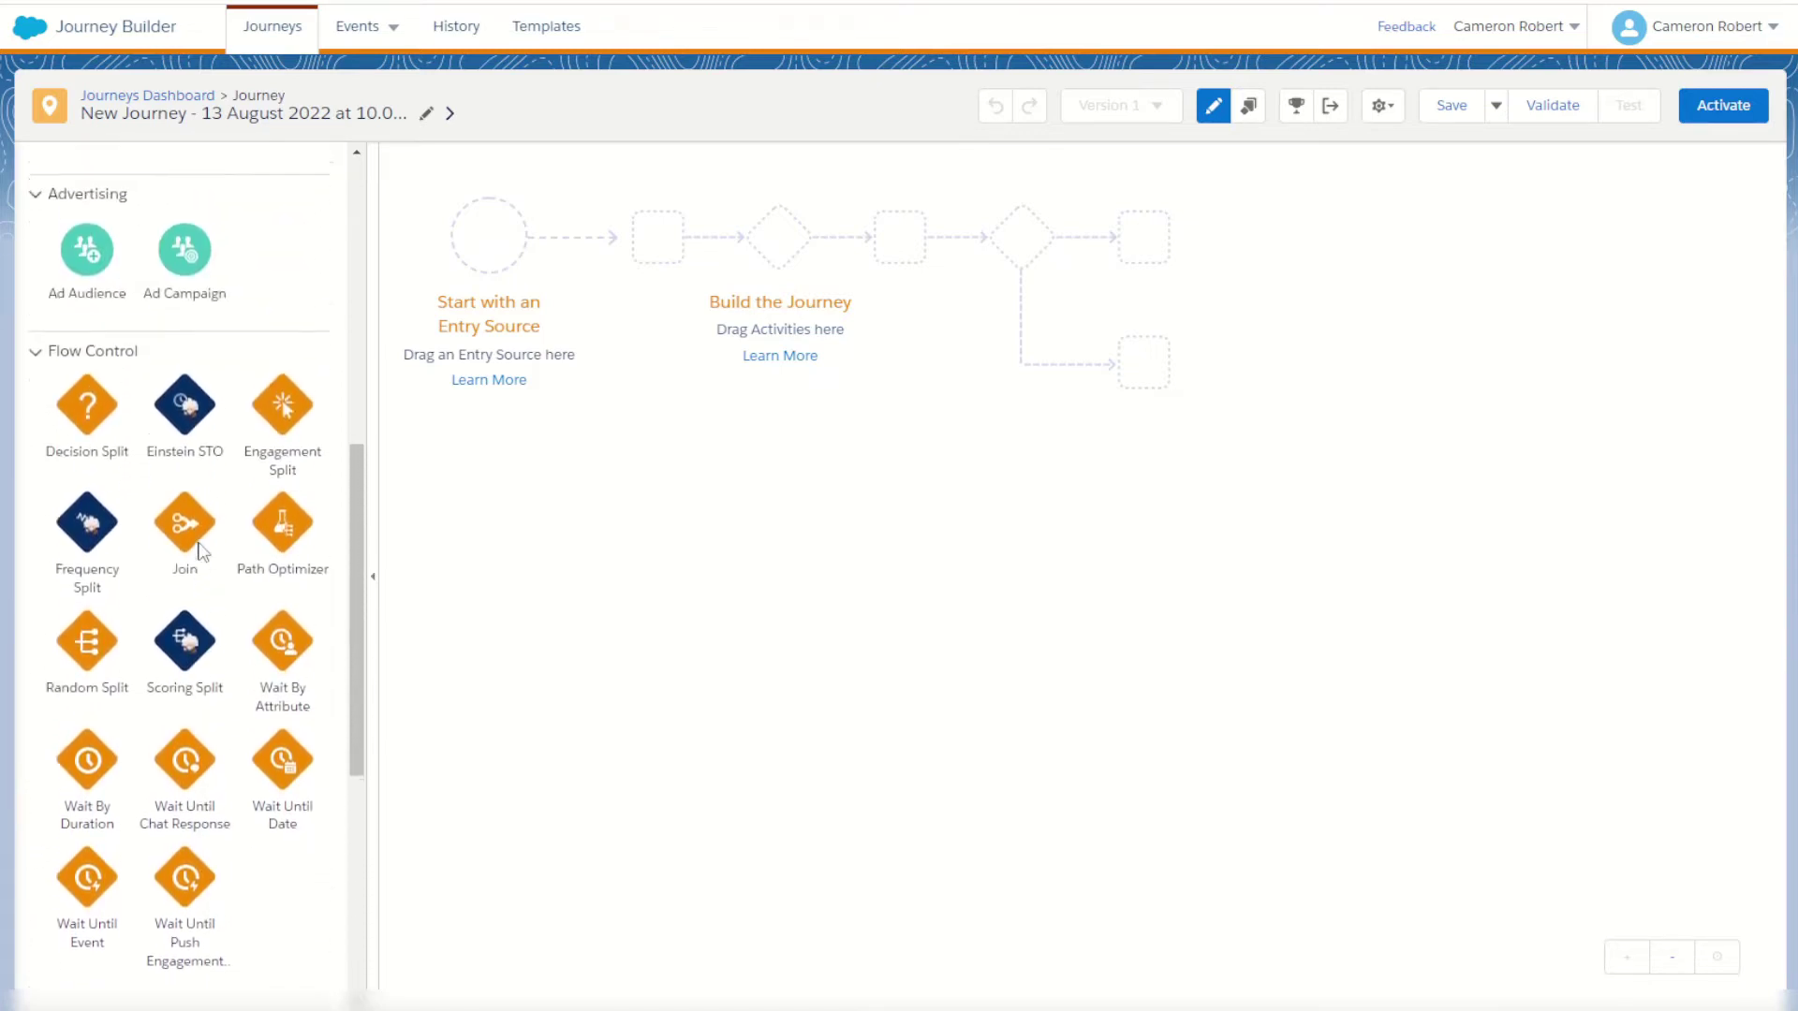
{"action": "scroll", "coordinate": [202, 551], "scroll_direction": "up", "scroll_amount": 8}
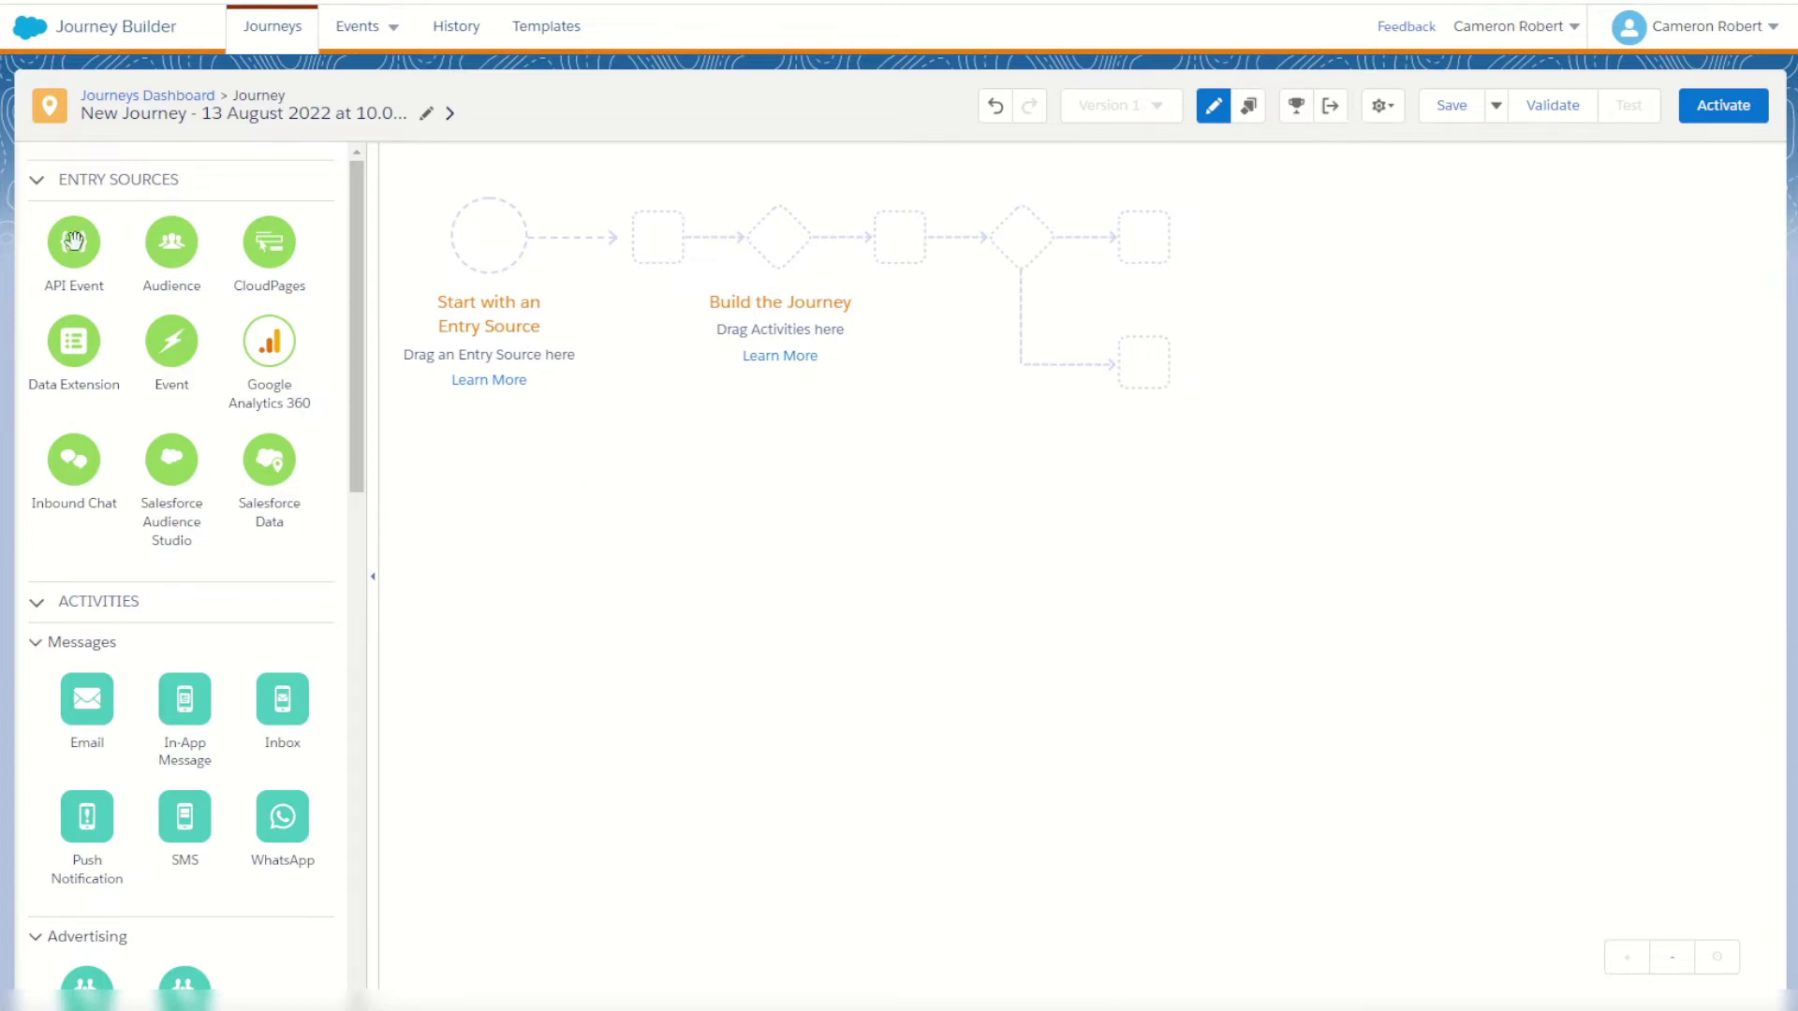
- Try an API Event as the journey's entry source and view the setup for creating an event
{"action": "left_click_drag", "start_coordinate": [74, 242], "coordinate": [489, 245]}
{"action": "left_click", "coordinate": [497, 255]}
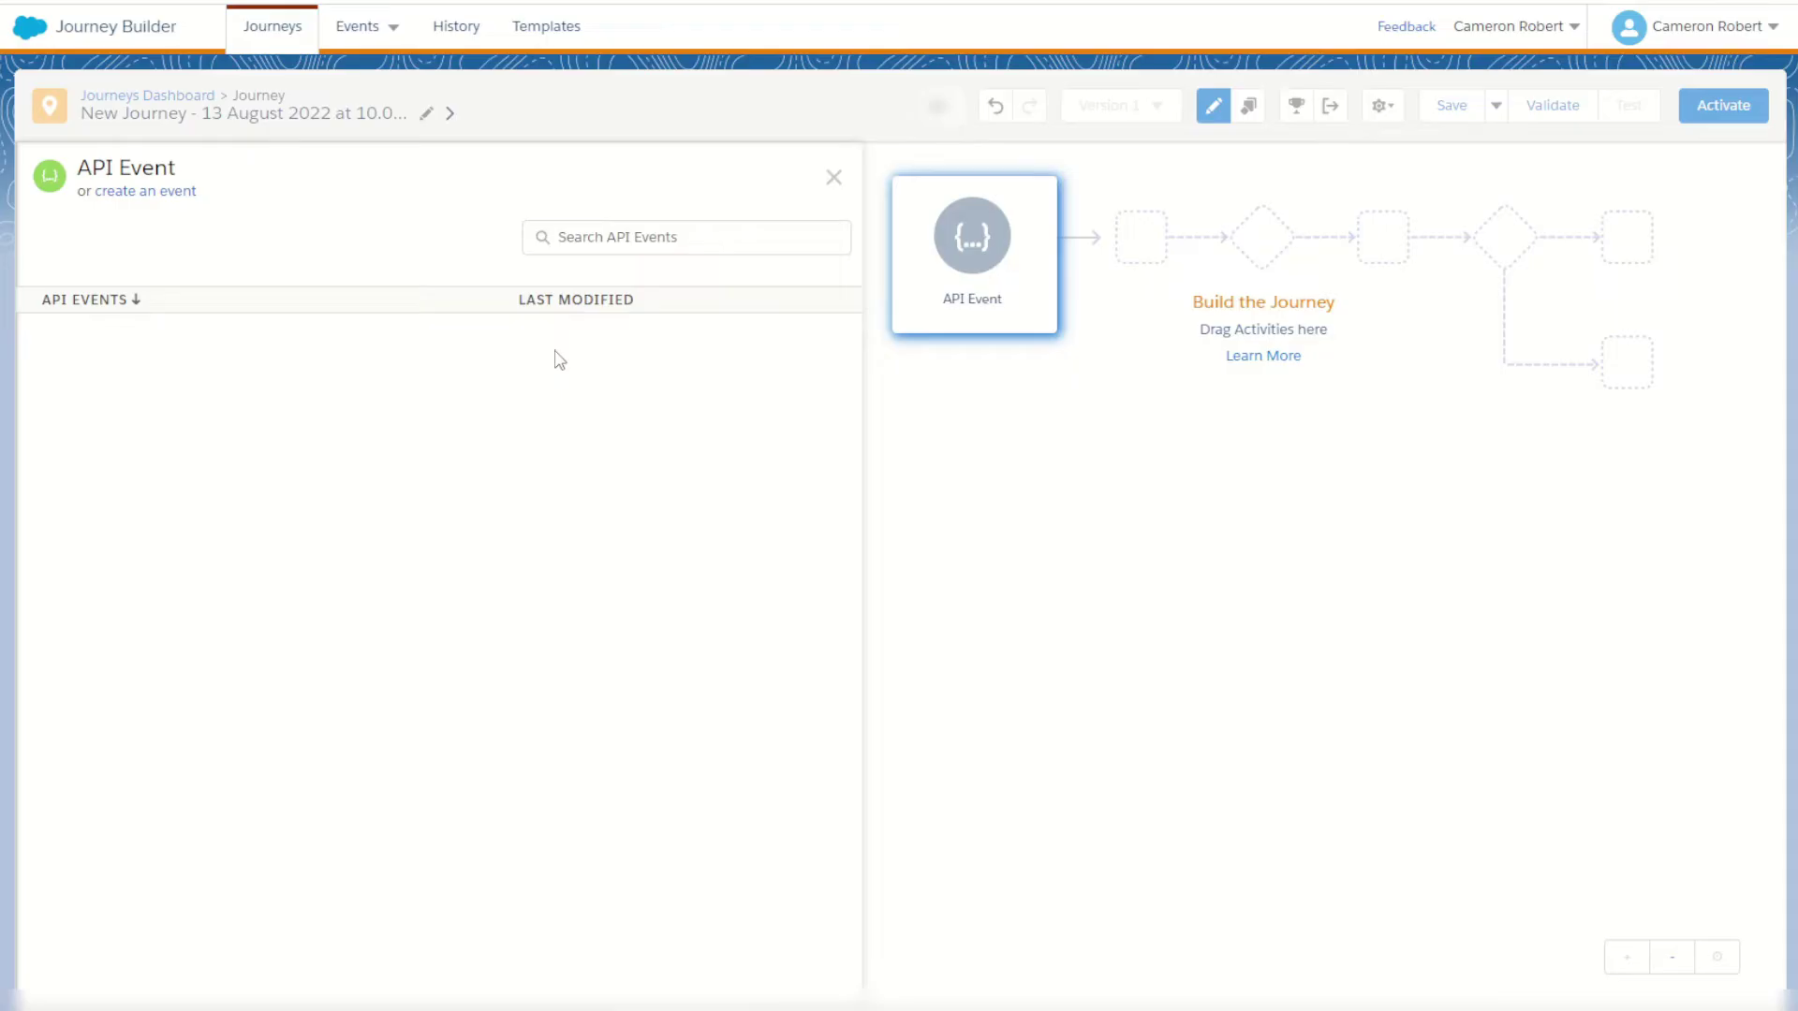
{"action": "left_click", "coordinate": [150, 198]}
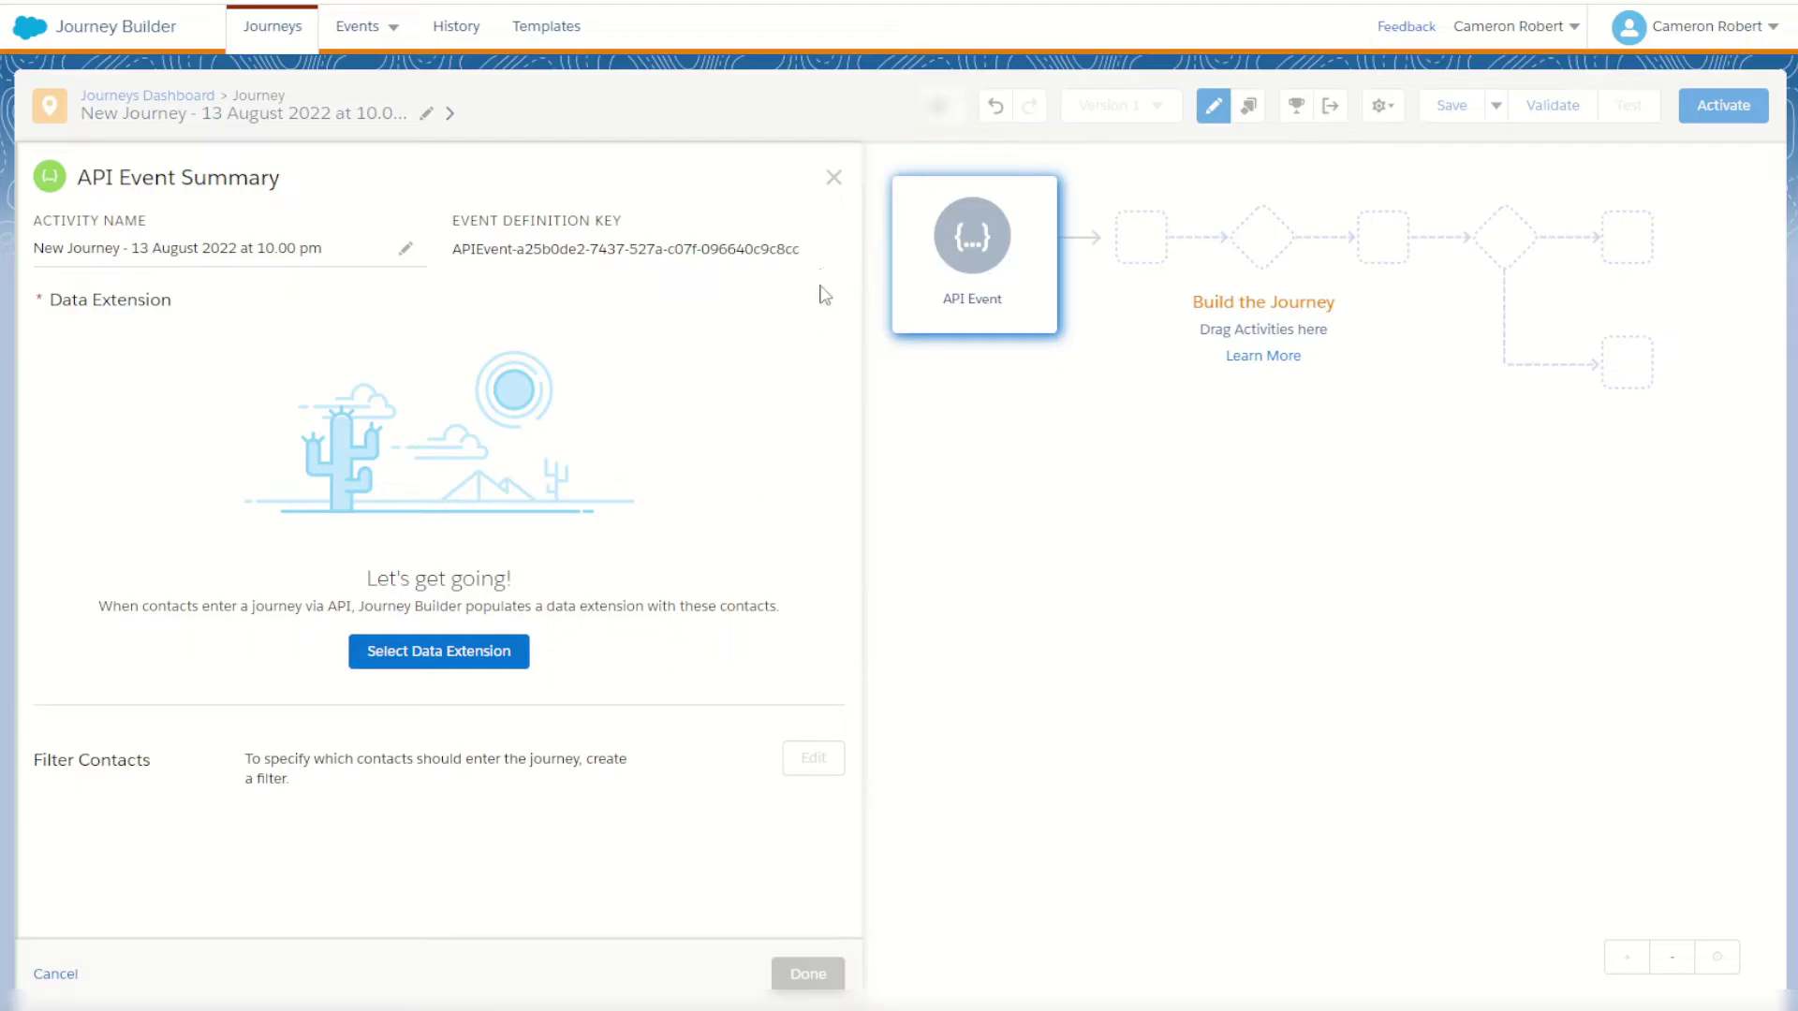
{"action": "left_click", "coordinate": [832, 177]}
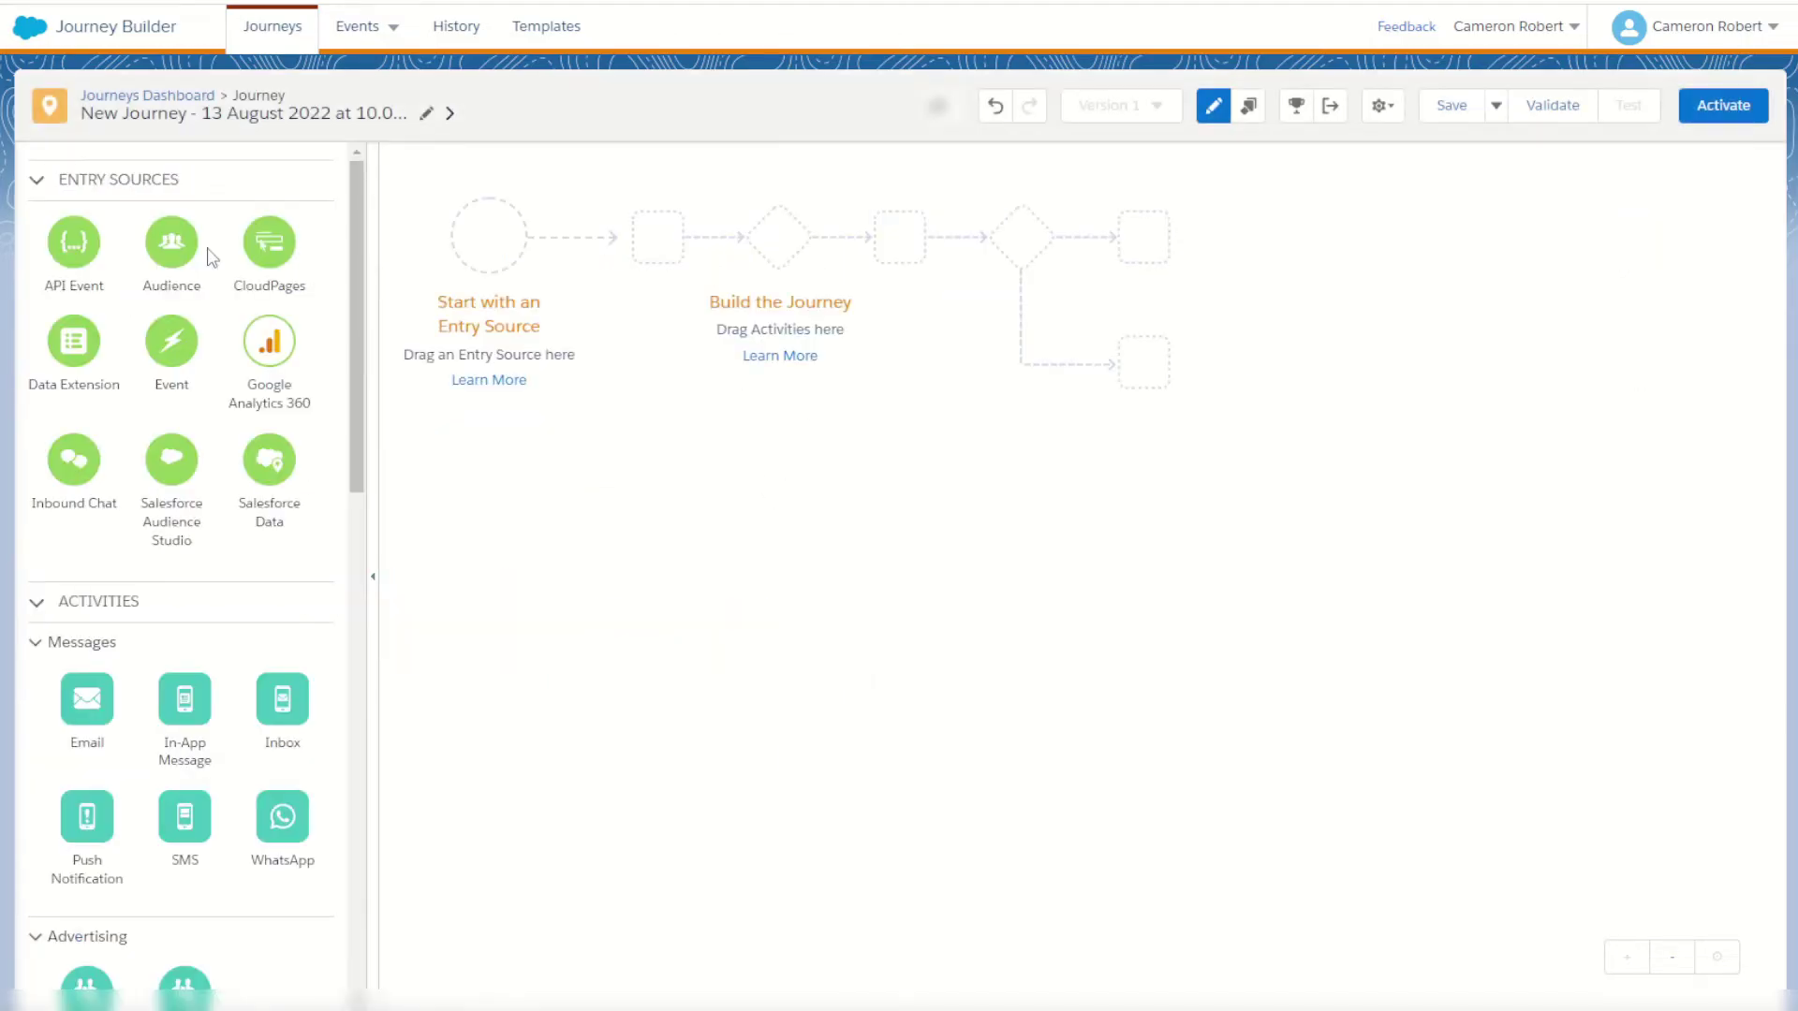
- Try an Audience as the journey's entry source and view the audiences that can be selected
{"action": "left_click_drag", "start_coordinate": [172, 242], "coordinate": [484, 238]}
{"action": "left_click", "coordinate": [502, 249]}
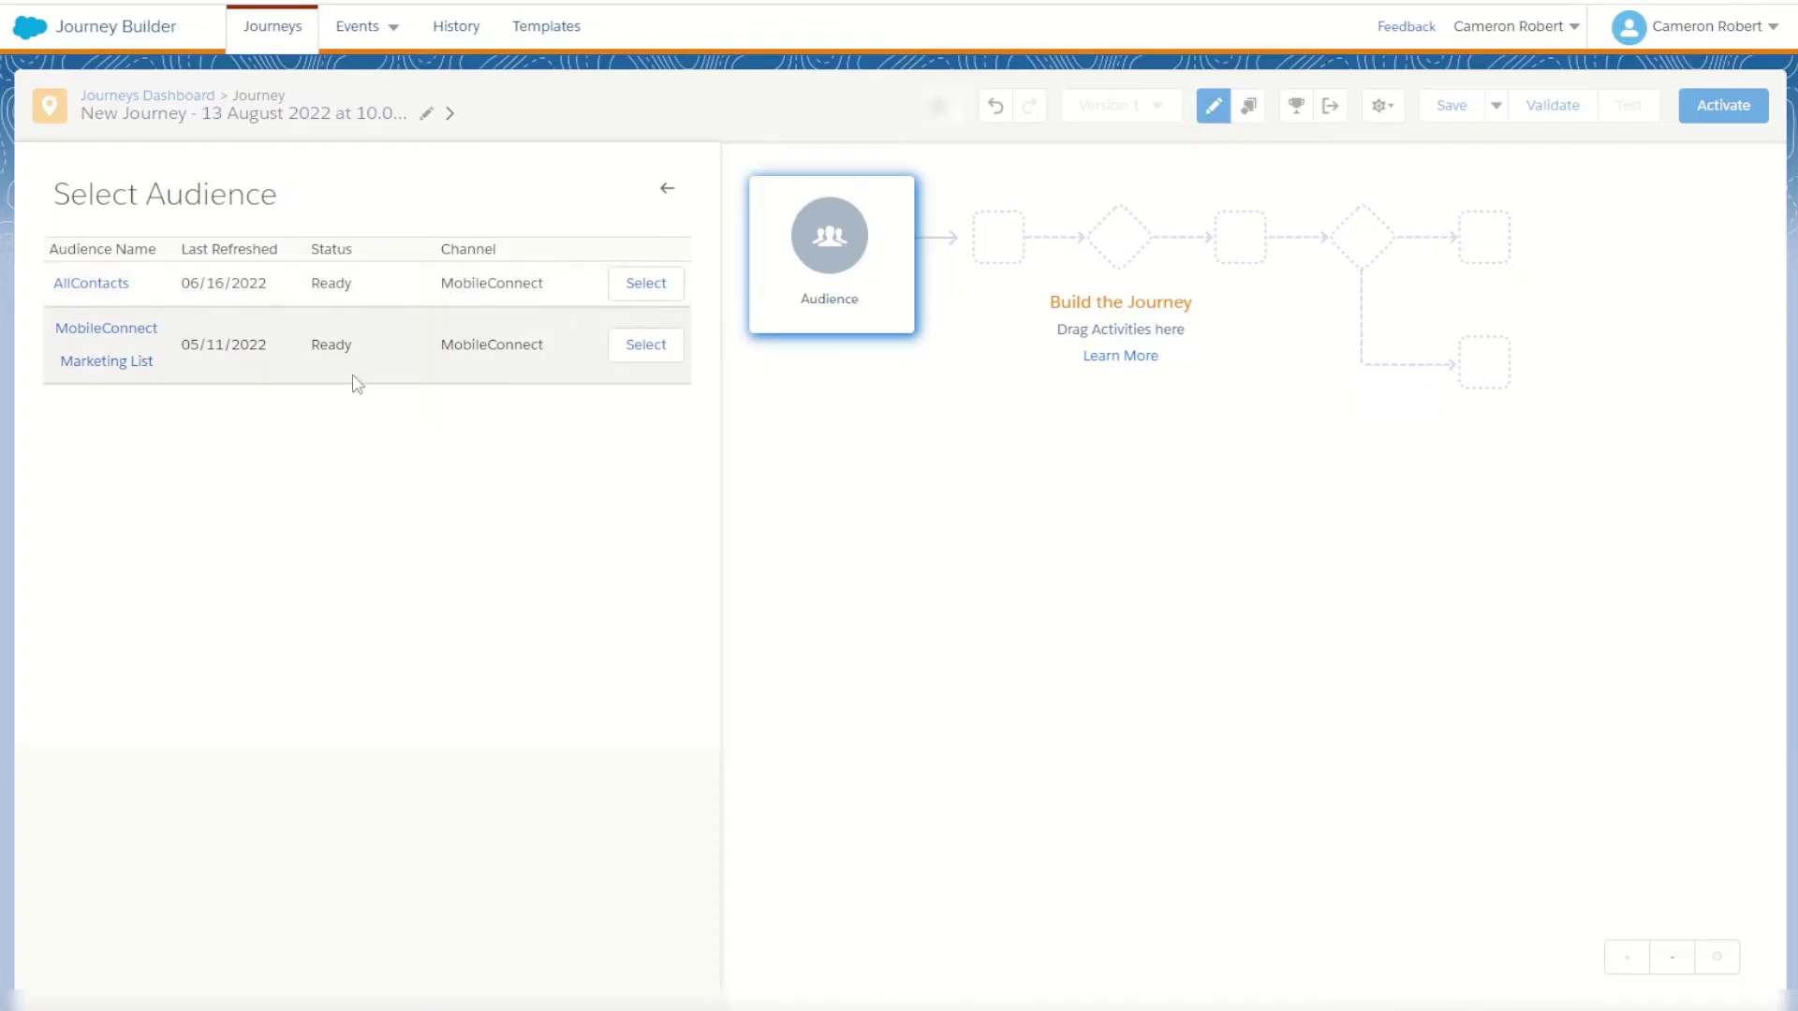
{"action": "mouse_move", "coordinate": [151, 372]}
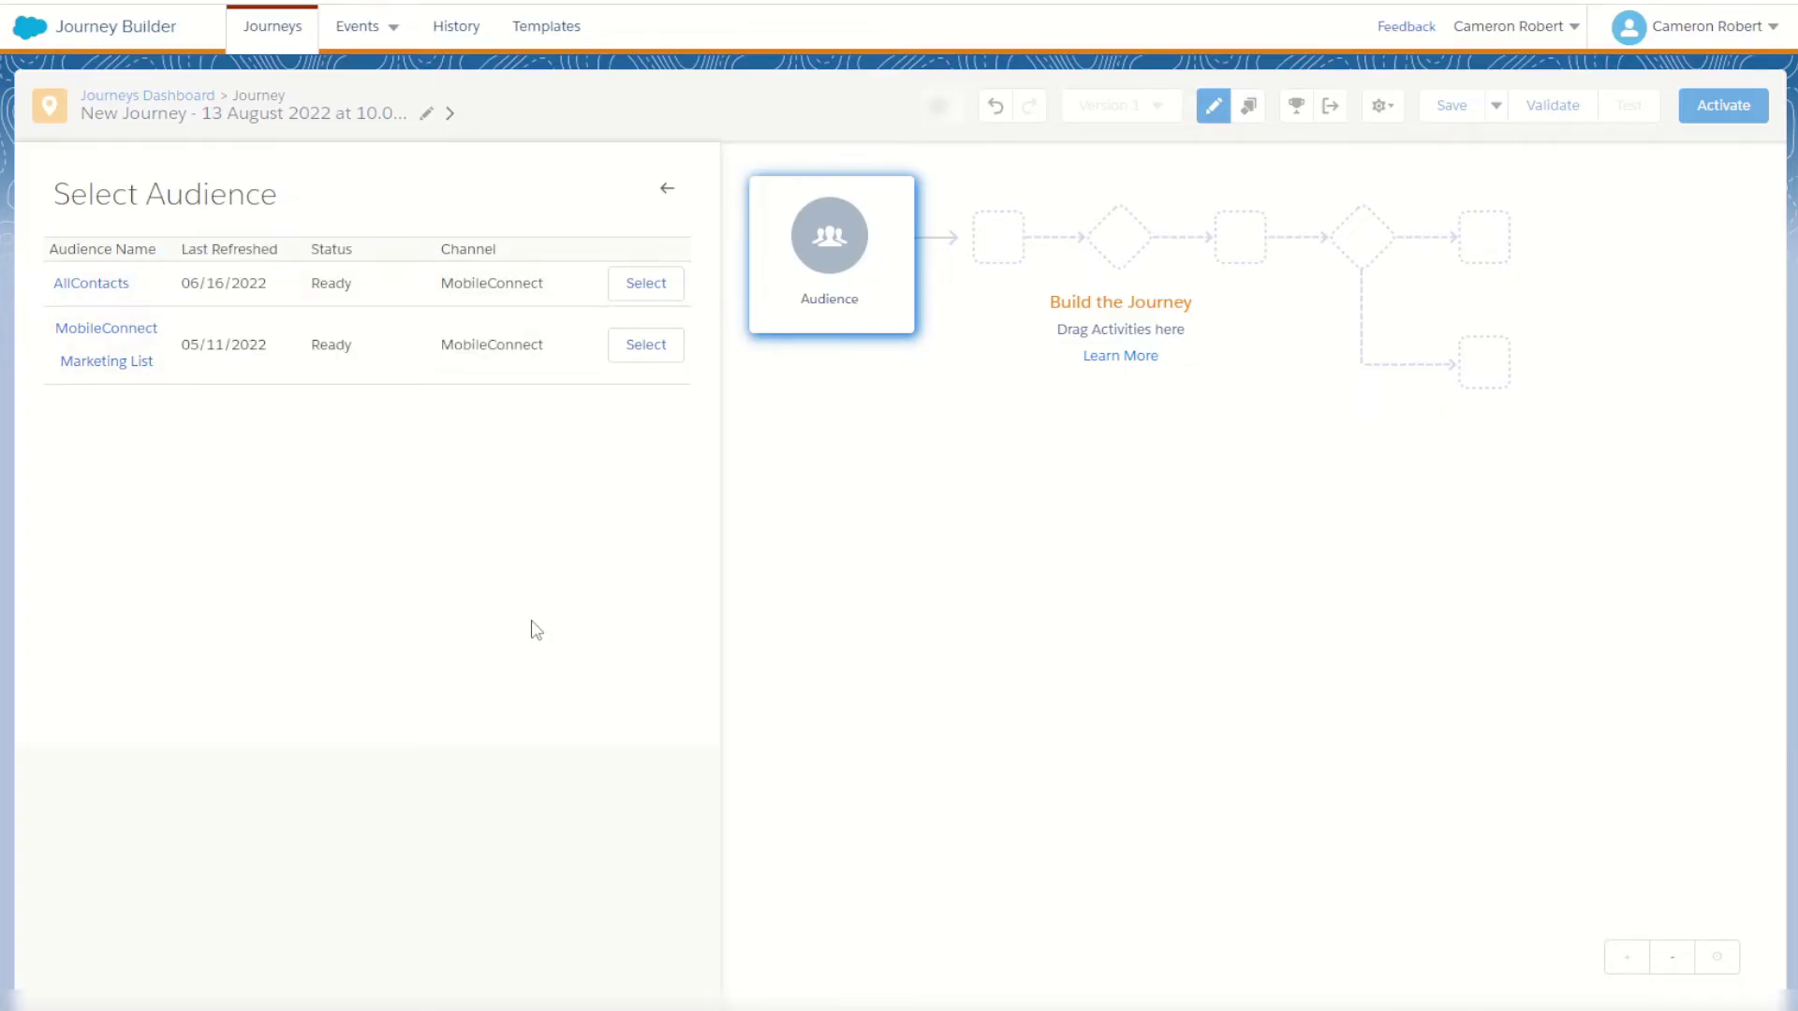
{"action": "key", "text": "Escape"}
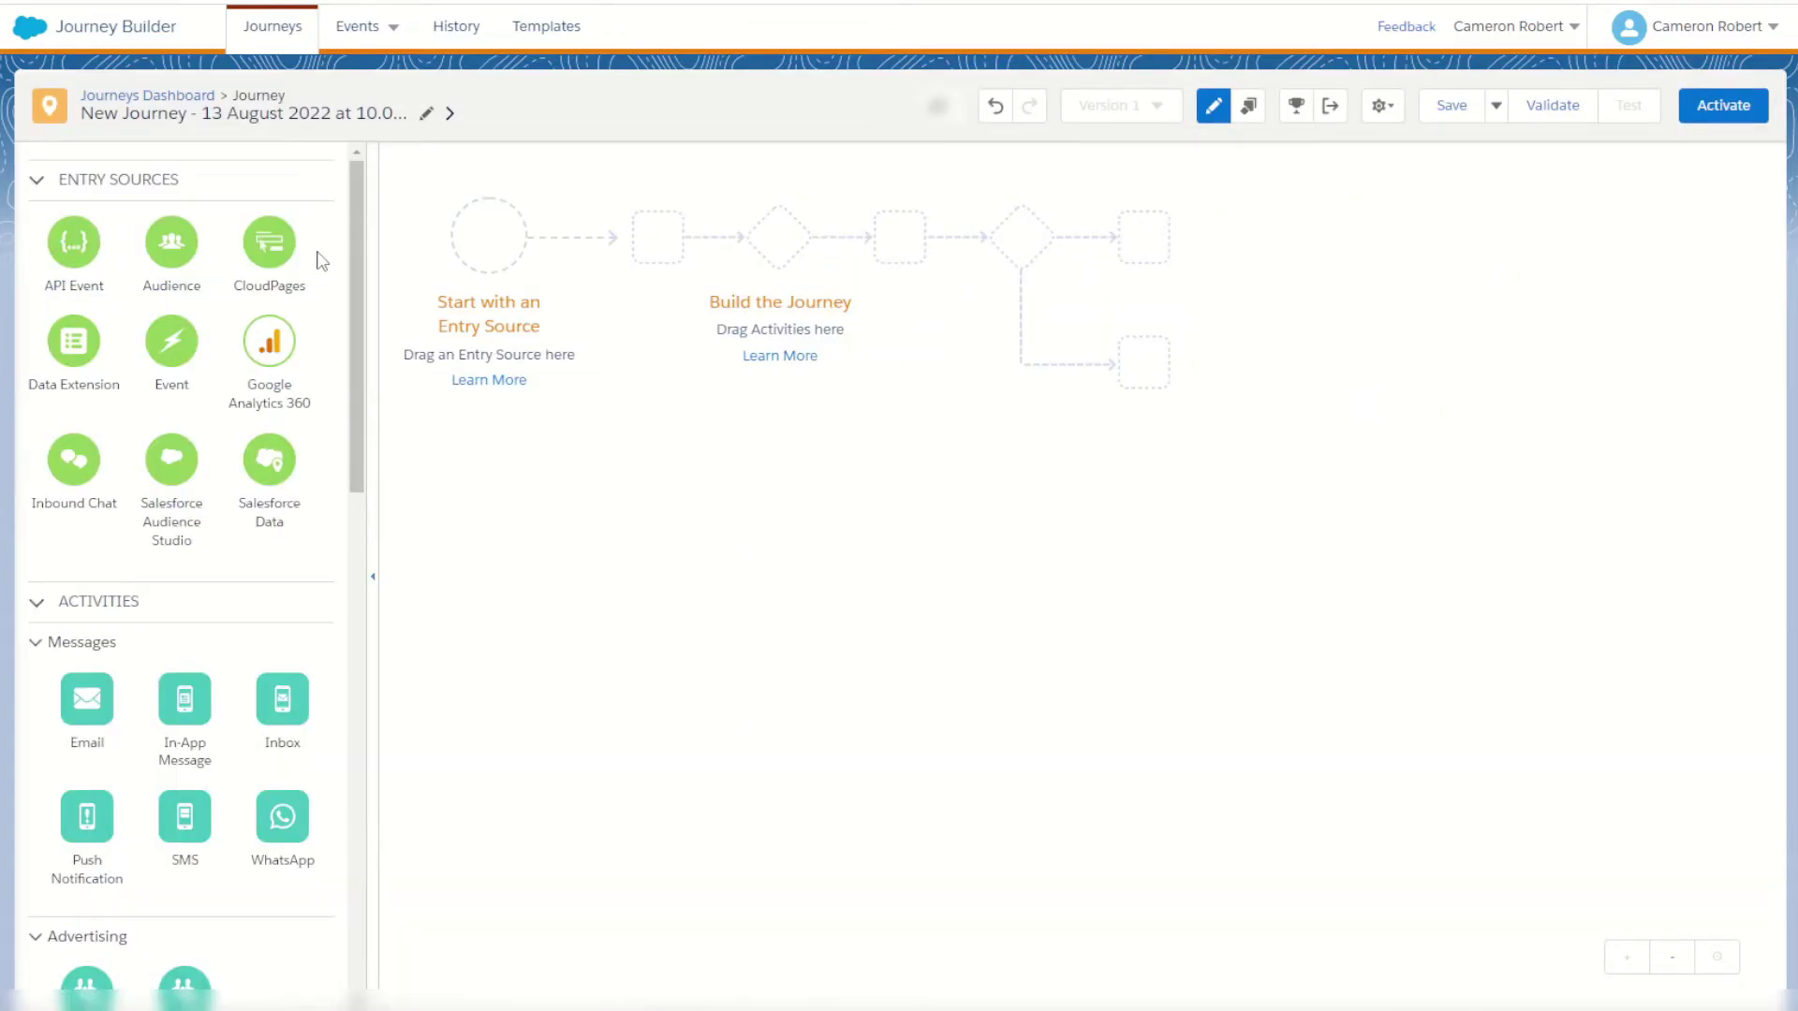
- Try CloudPages as the journey's entry source and view the Smart Capture form selection
{"action": "left_click_drag", "start_coordinate": [261, 246], "coordinate": [487, 242]}
{"action": "left_click", "coordinate": [489, 241]}
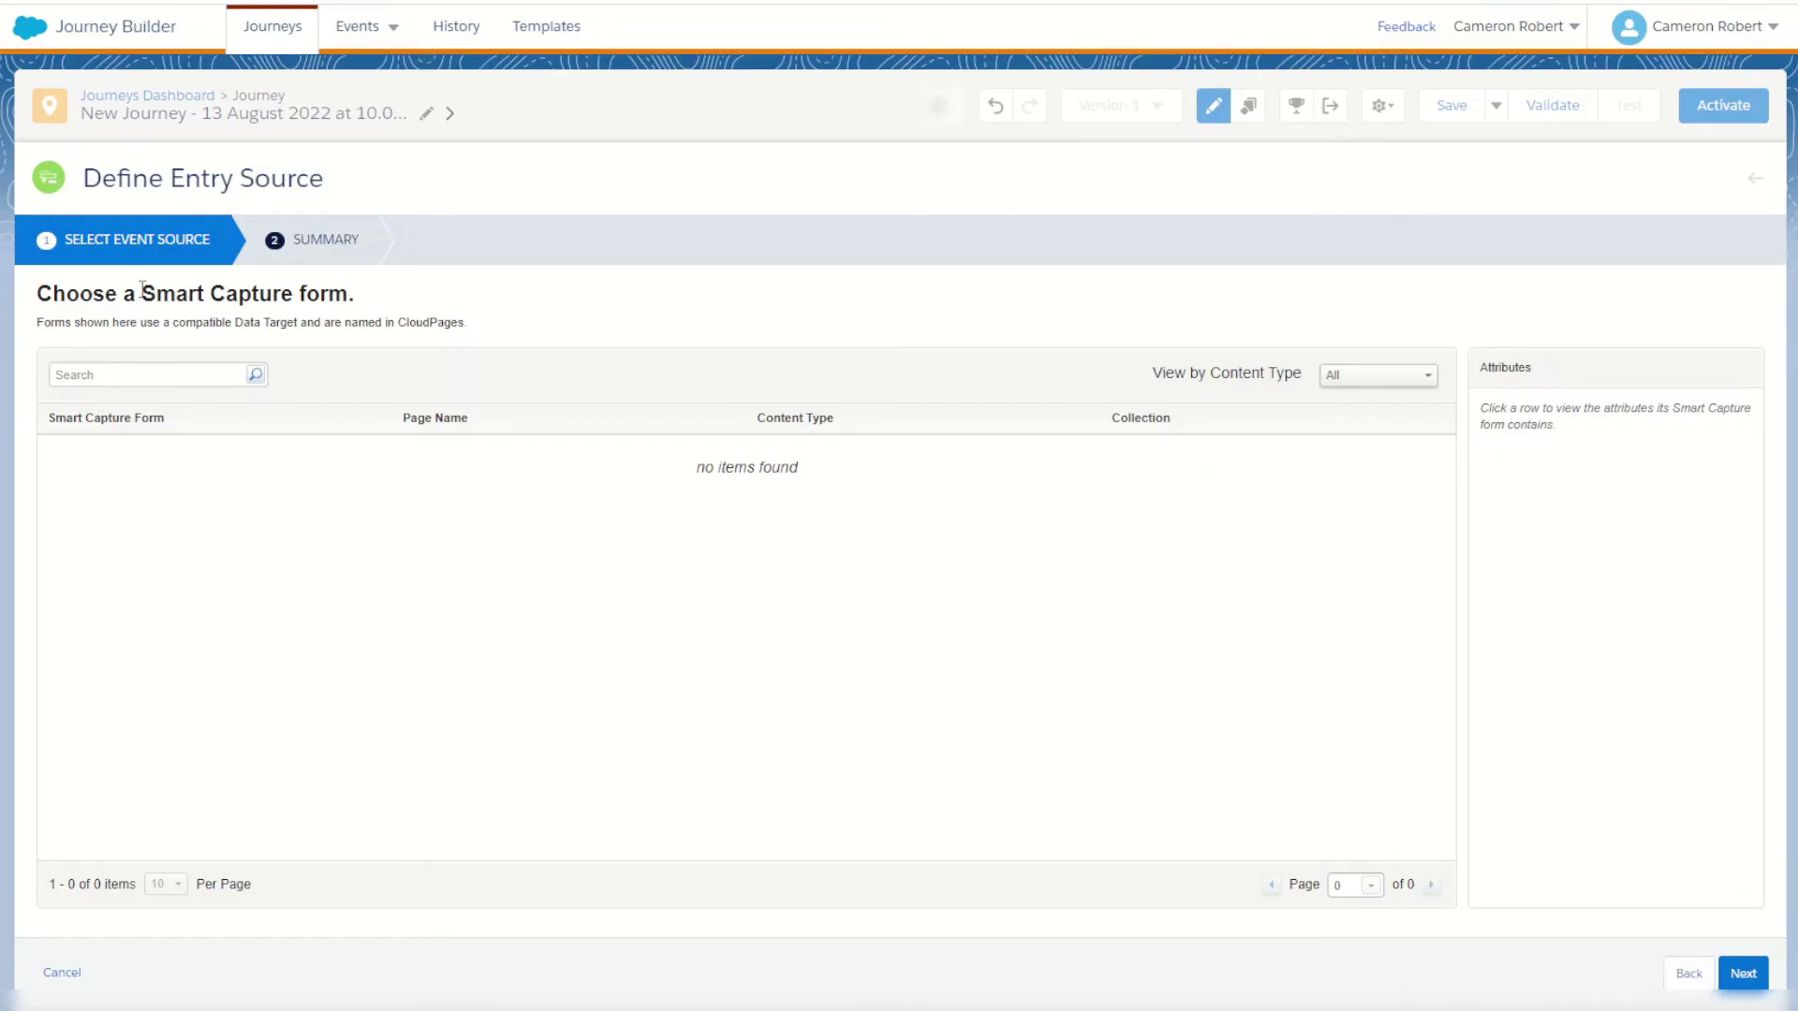
{"action": "left_click_drag", "start_coordinate": [142, 293], "coordinate": [302, 296]}
{"action": "left_click", "coordinate": [525, 640]}
{"action": "key", "text": "Escape"}
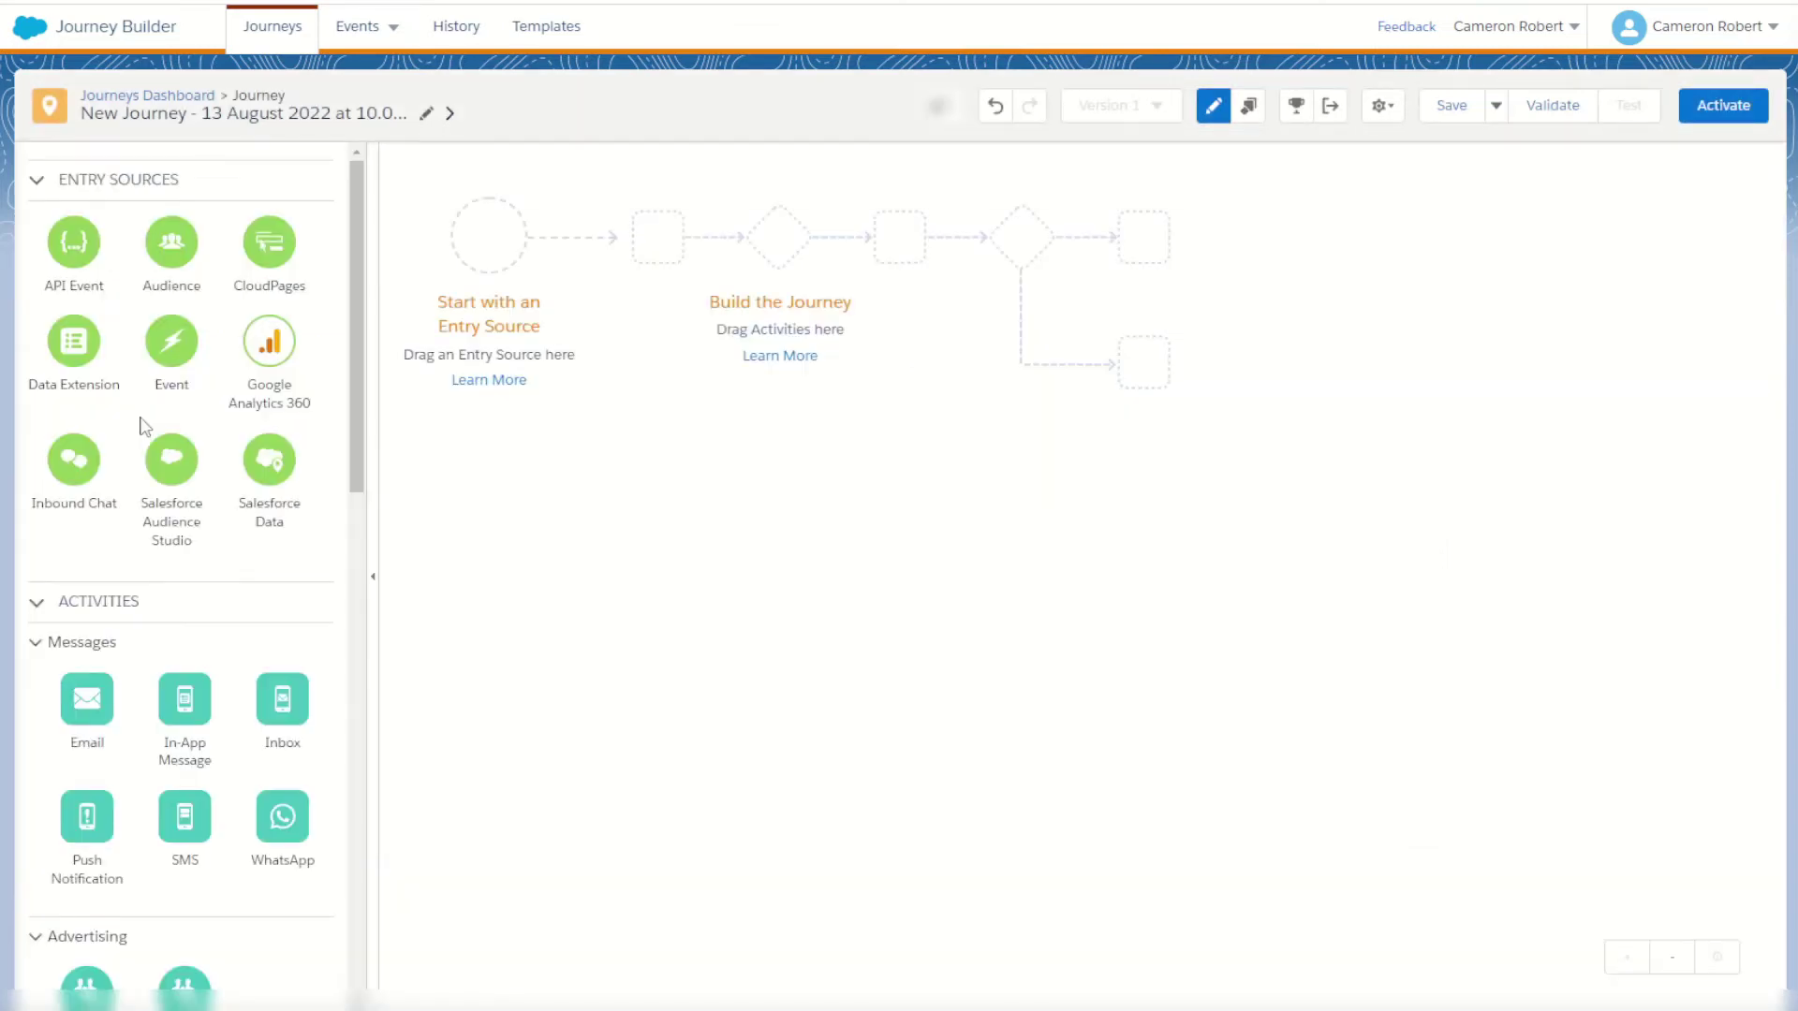
- Place a Data Extension as the journey's entry source and open its configuration
{"action": "left_click_drag", "start_coordinate": [80, 361], "coordinate": [506, 254]}
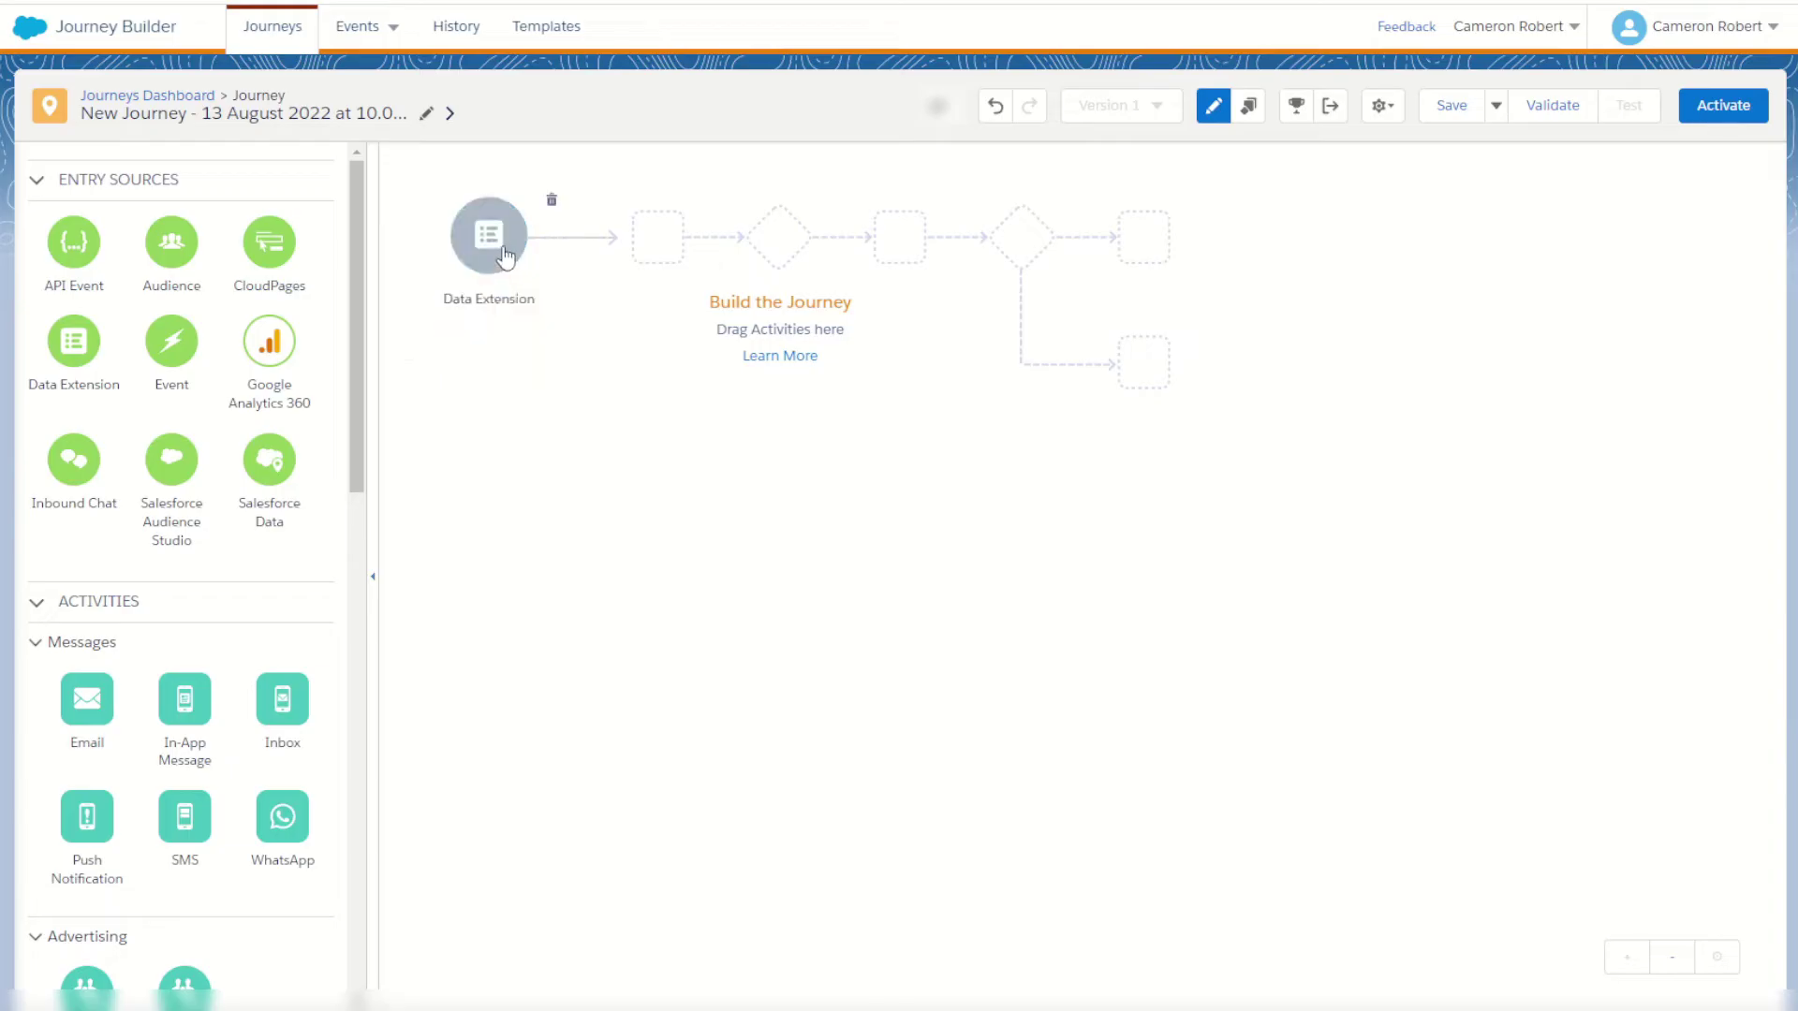
{"action": "left_click", "coordinate": [506, 255]}
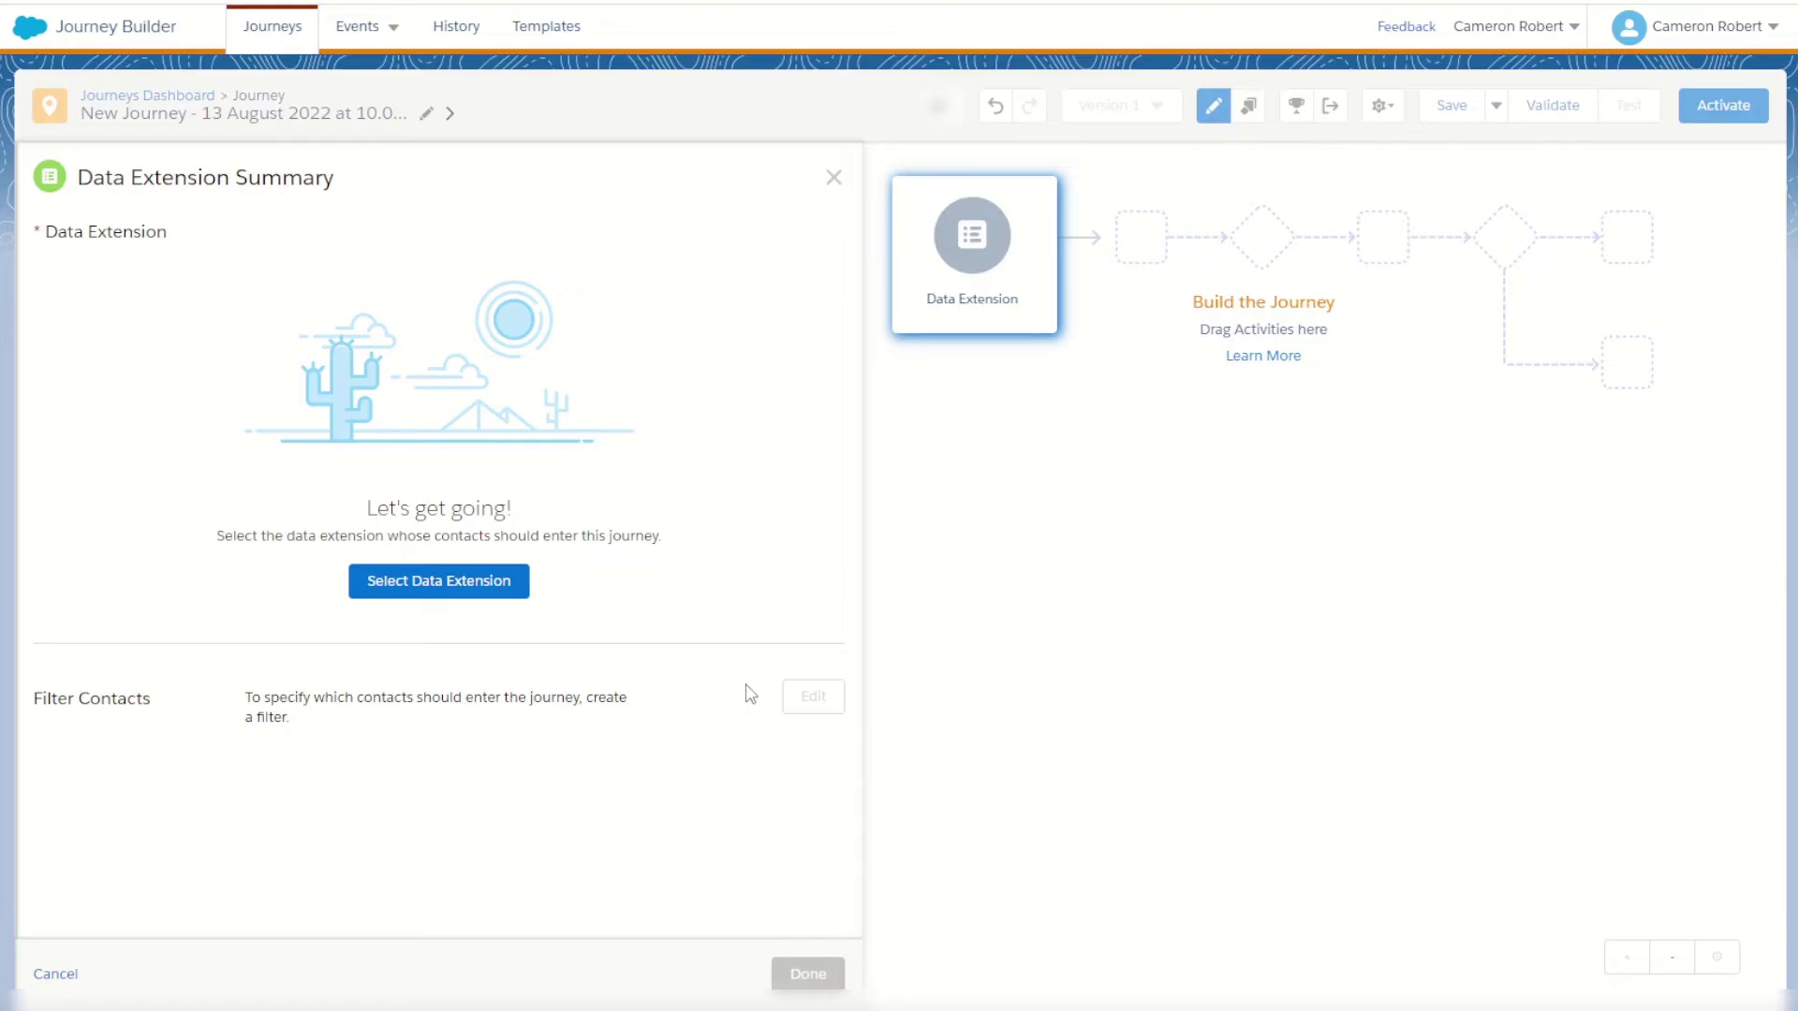
- Close the Data Extension configuration and try Event and Google Analytics 360 in turn as the journey's entry source
{"action": "key", "text": "Escape"}
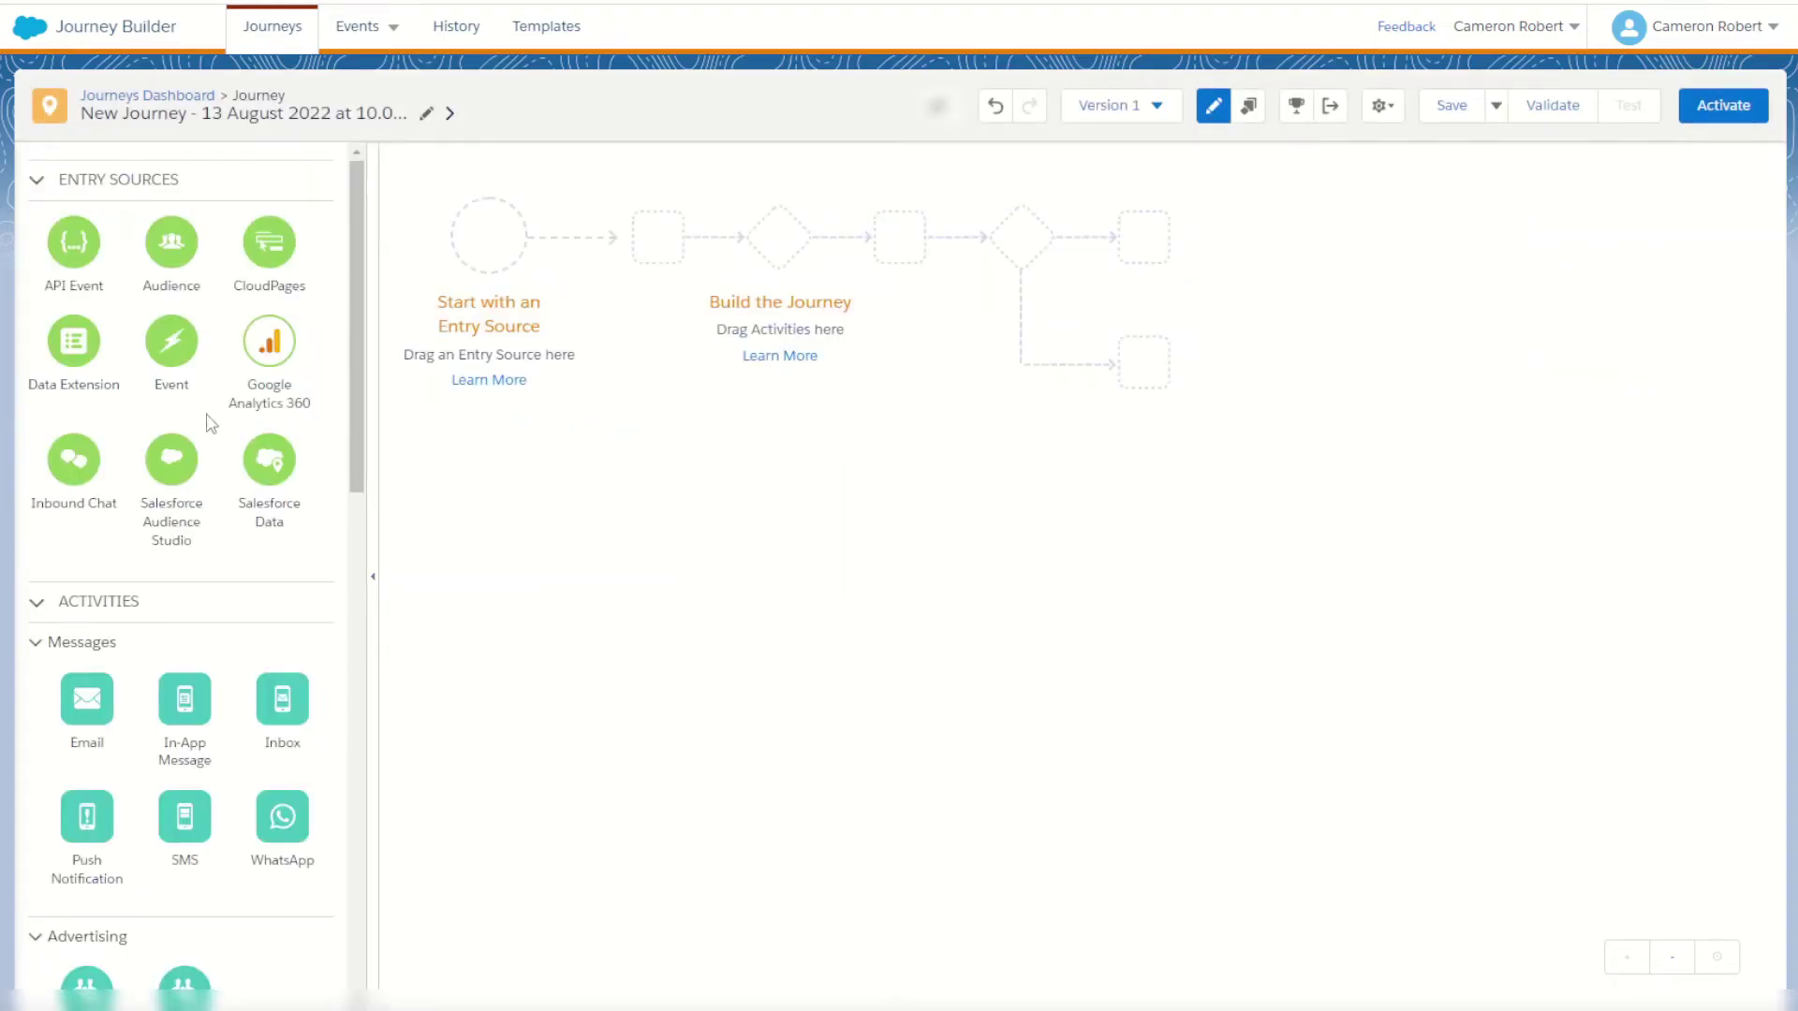
{"action": "left_click_drag", "start_coordinate": [169, 343], "coordinate": [481, 276]}
{"action": "left_click_drag", "start_coordinate": [265, 341], "coordinate": [489, 236]}
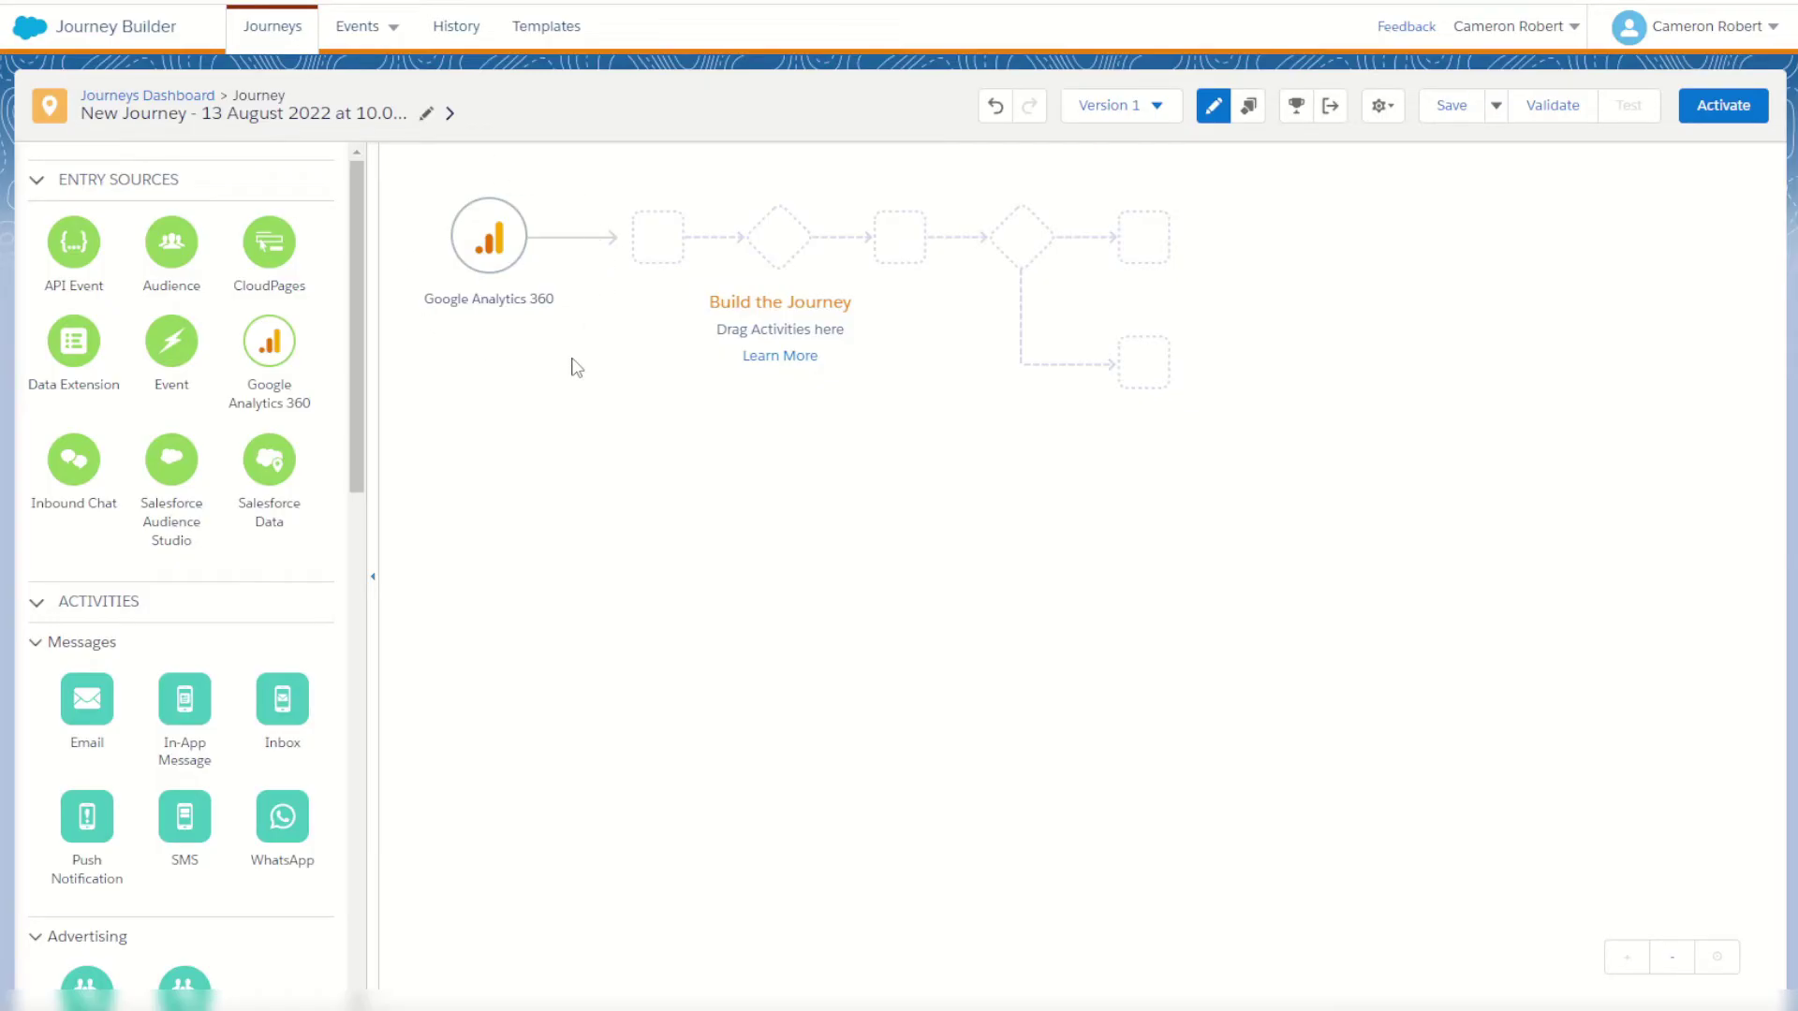
{"action": "key", "text": "ctrl+z"}
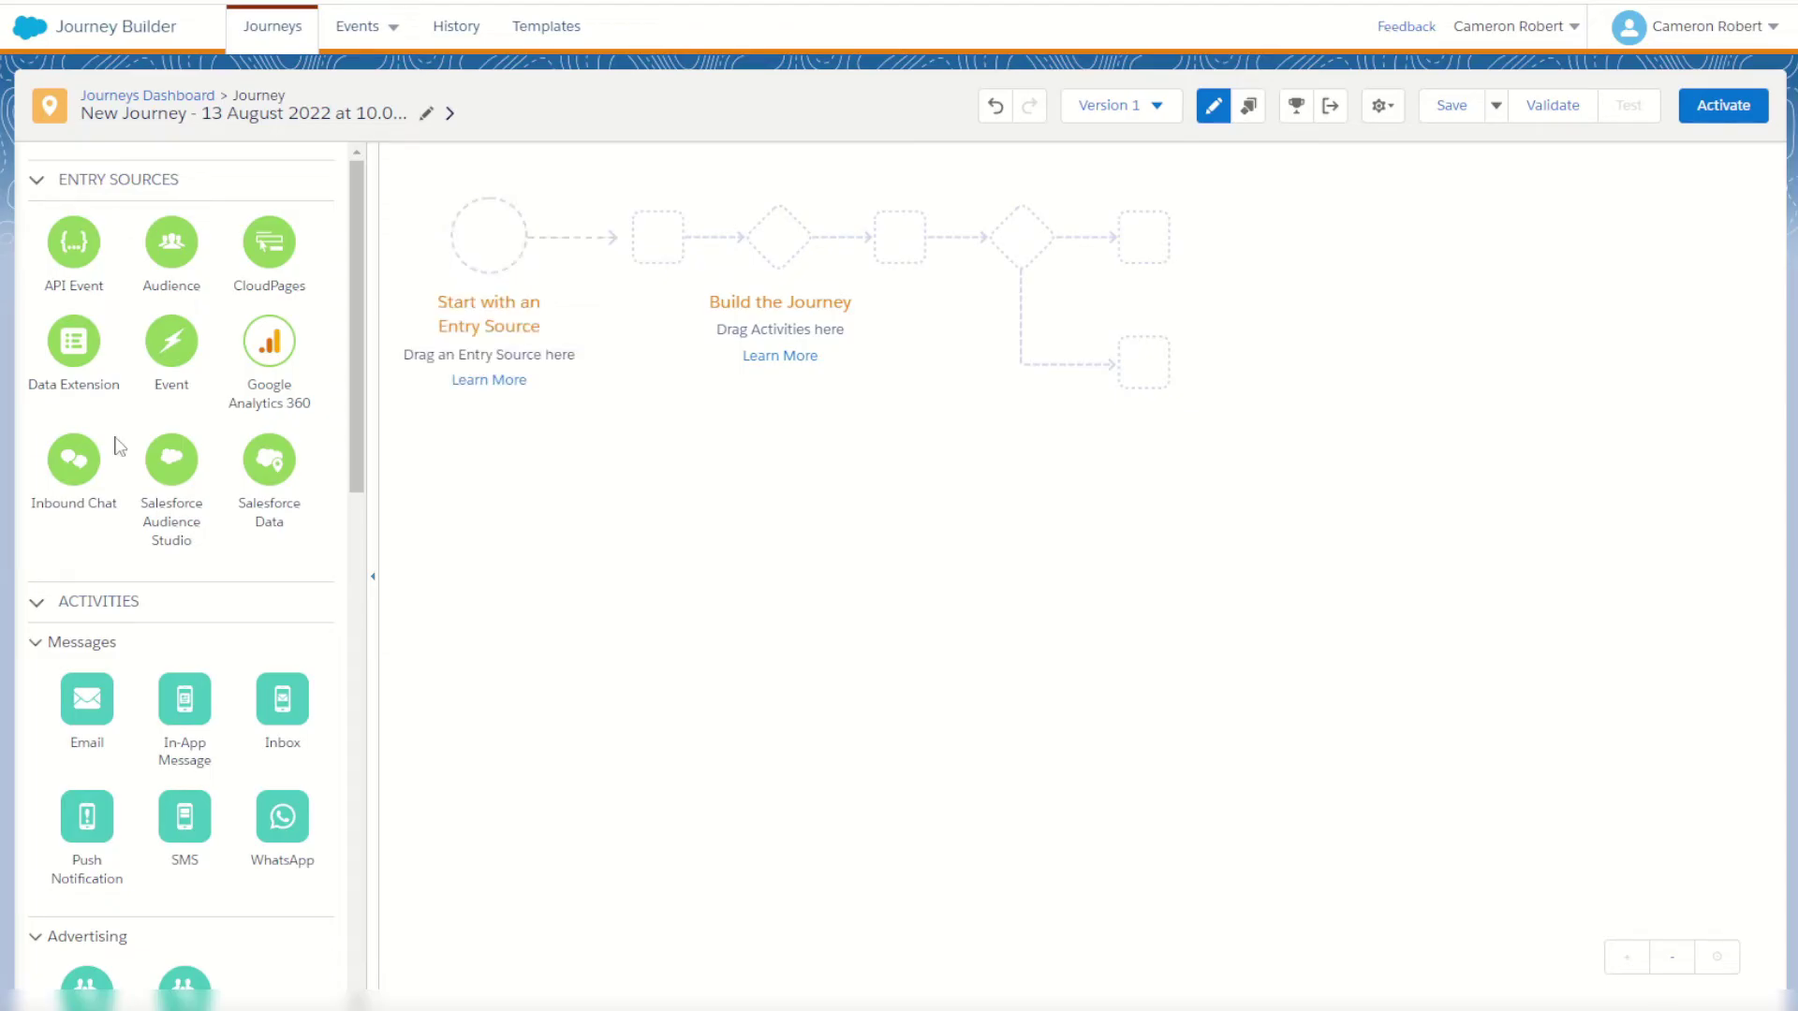
- Try Inbound Chat and Salesforce Audience Studio in turn as the journey's entry source, clearing the canvas again
{"action": "left_click_drag", "start_coordinate": [73, 460], "coordinate": [503, 297]}
{"action": "left_click_drag", "start_coordinate": [172, 465], "coordinate": [489, 236]}
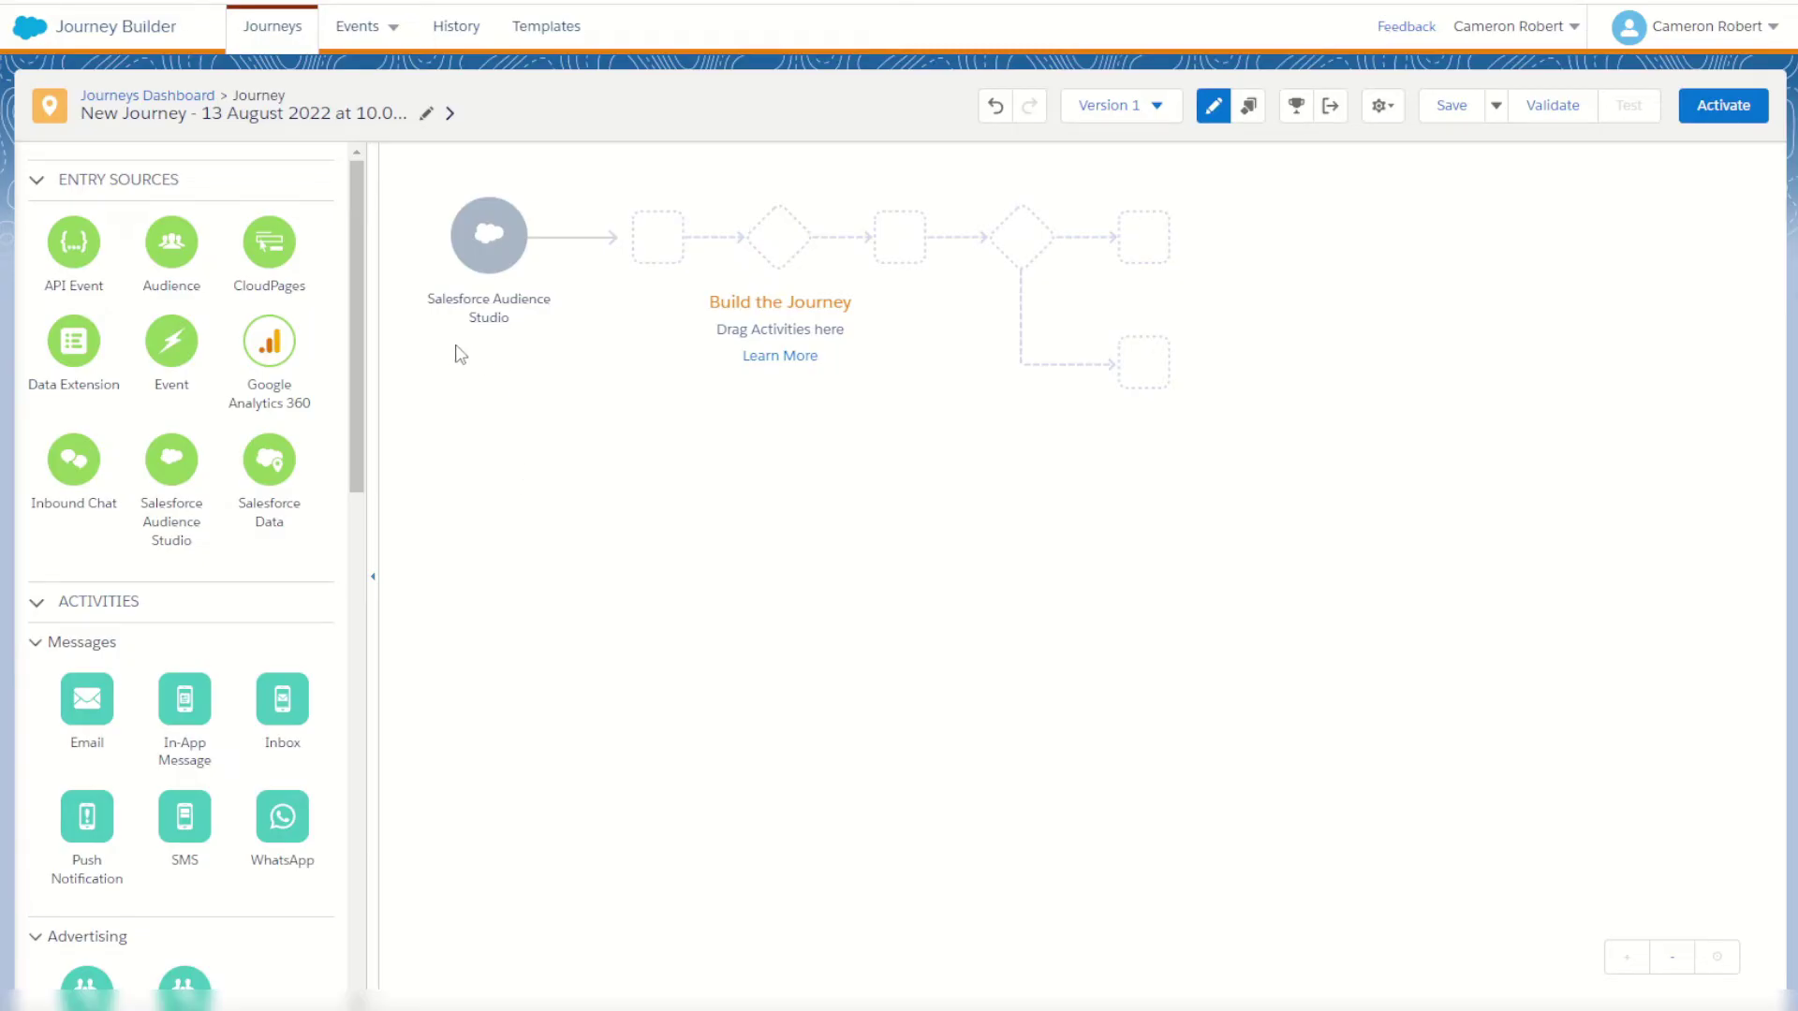
{"action": "key", "text": "ctrl+z"}
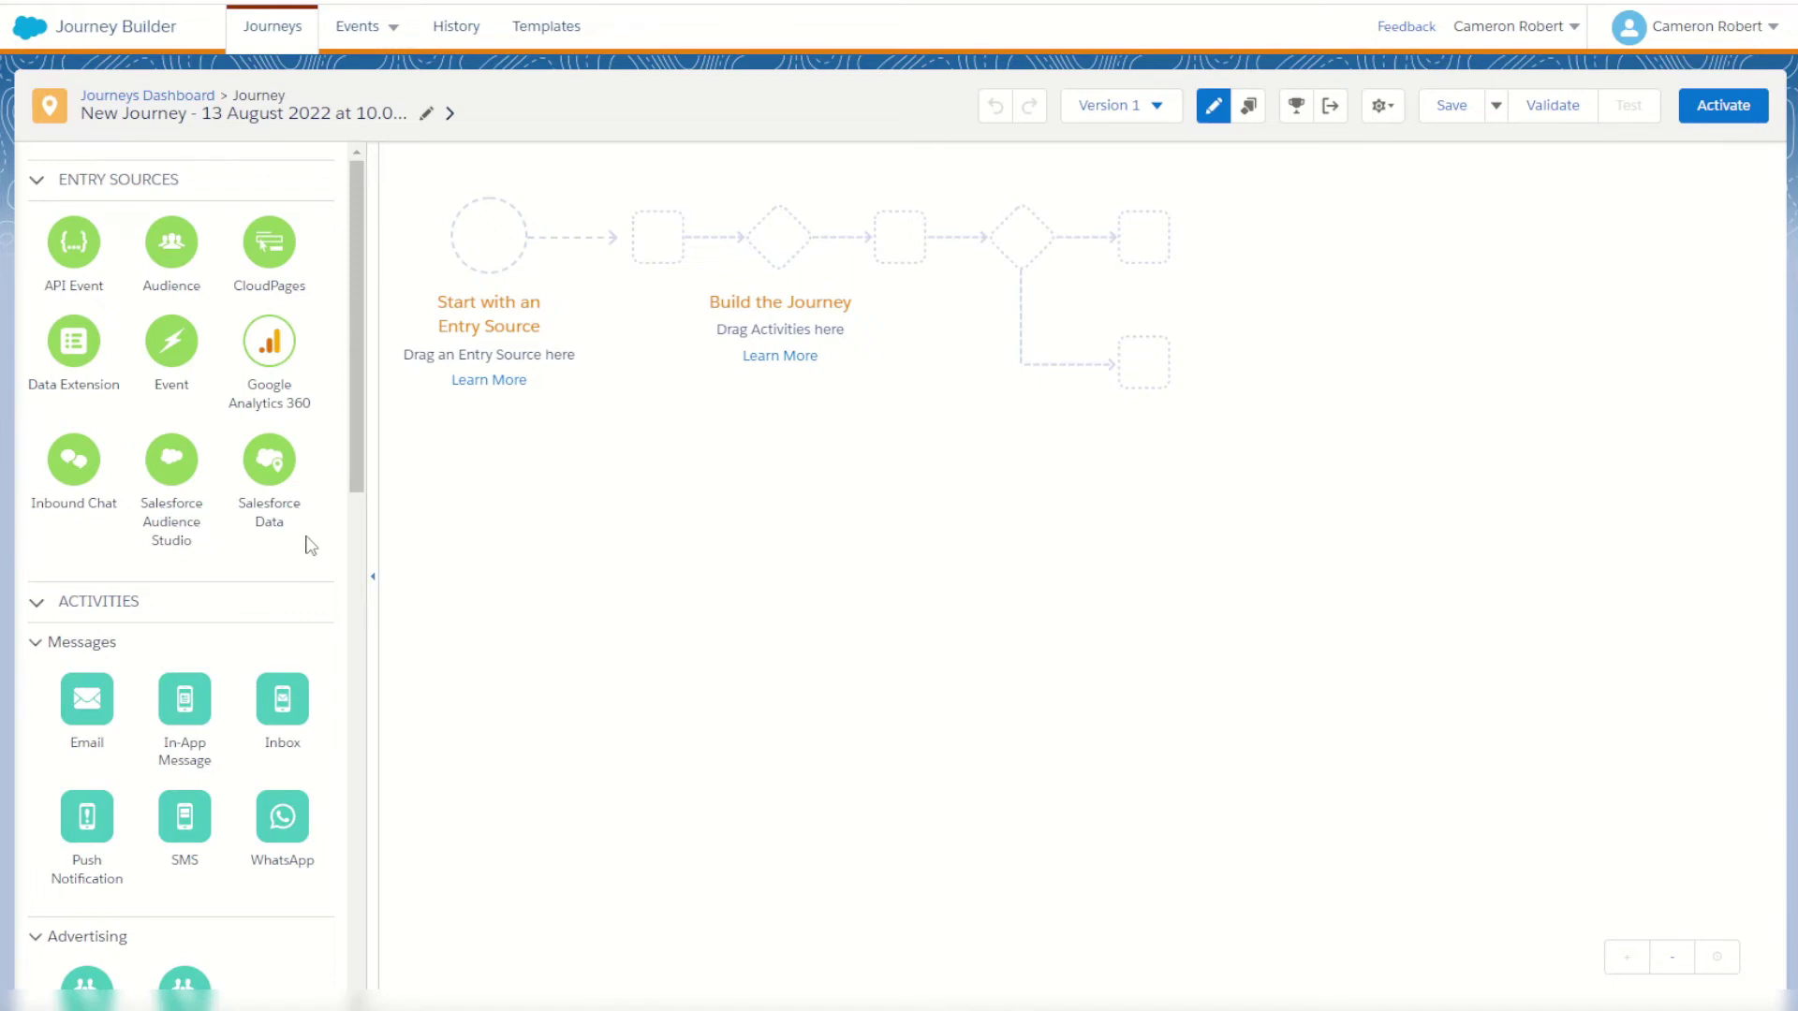
- Try Salesforce Data as the journey's entry source and view the entry source types that can be defined
{"action": "left_click_drag", "start_coordinate": [269, 463], "coordinate": [494, 251]}
{"action": "left_click", "coordinate": [499, 248]}
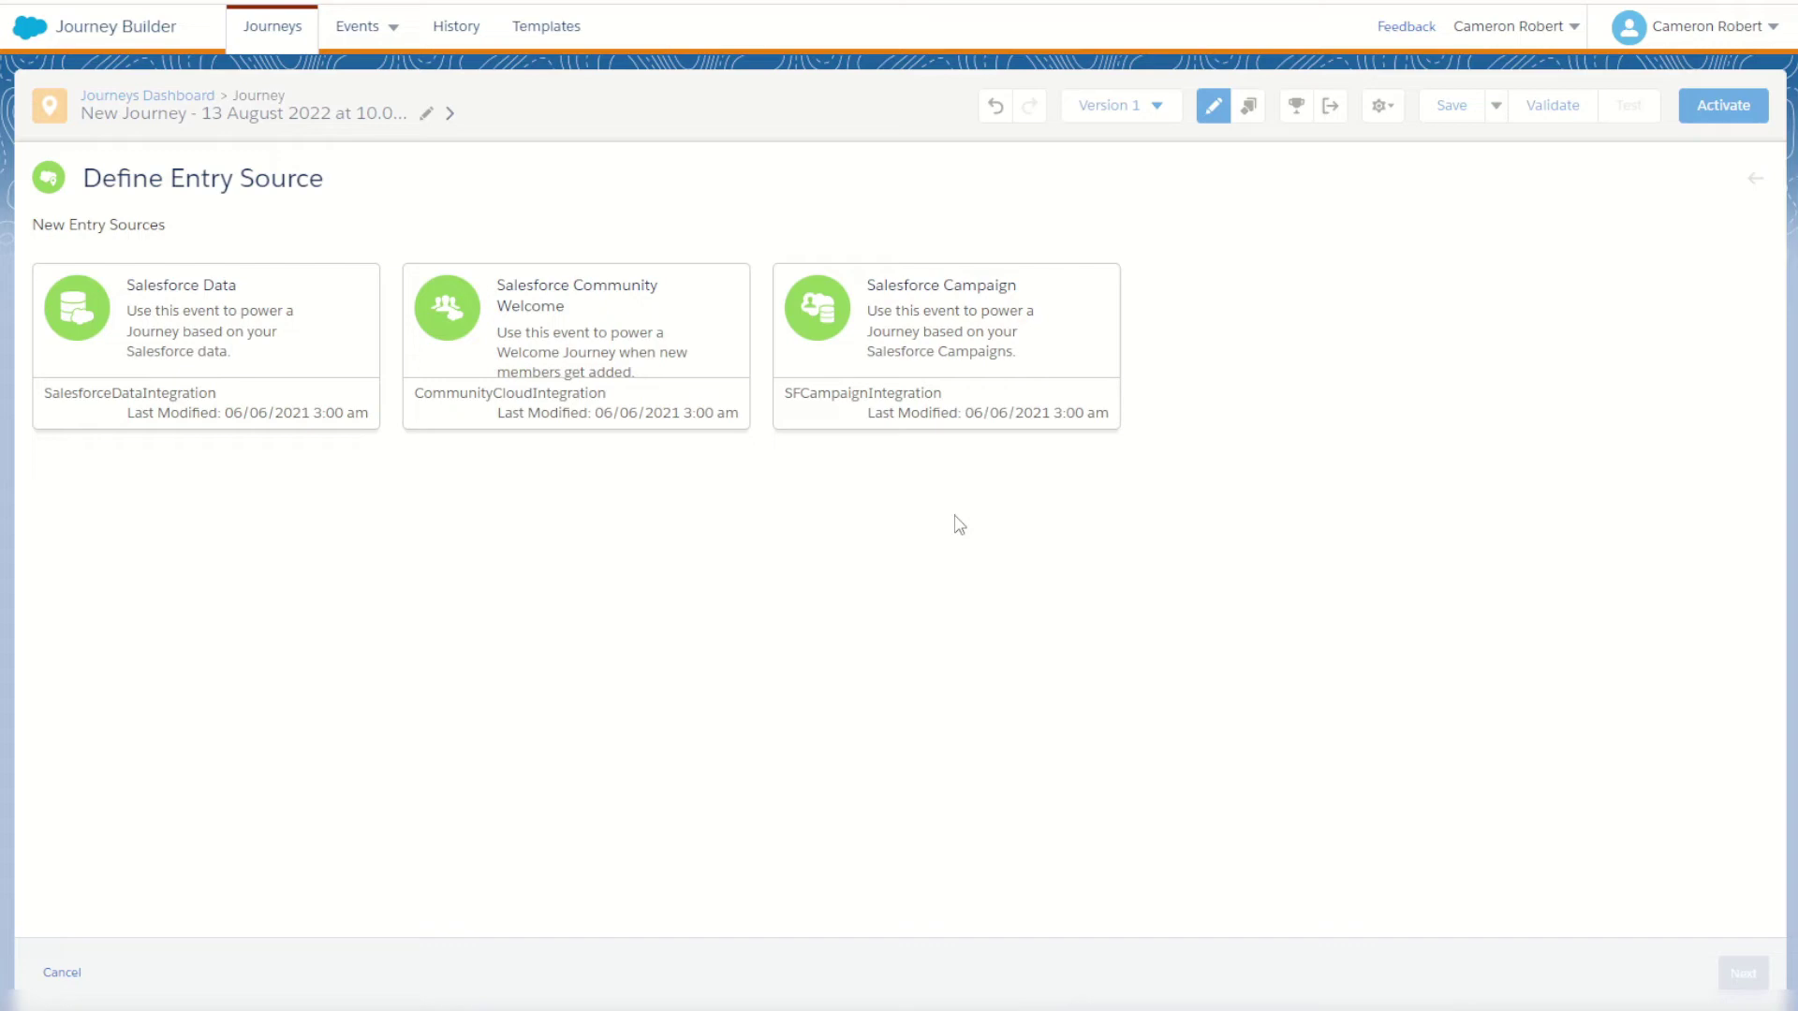
{"action": "key", "text": "Escape"}
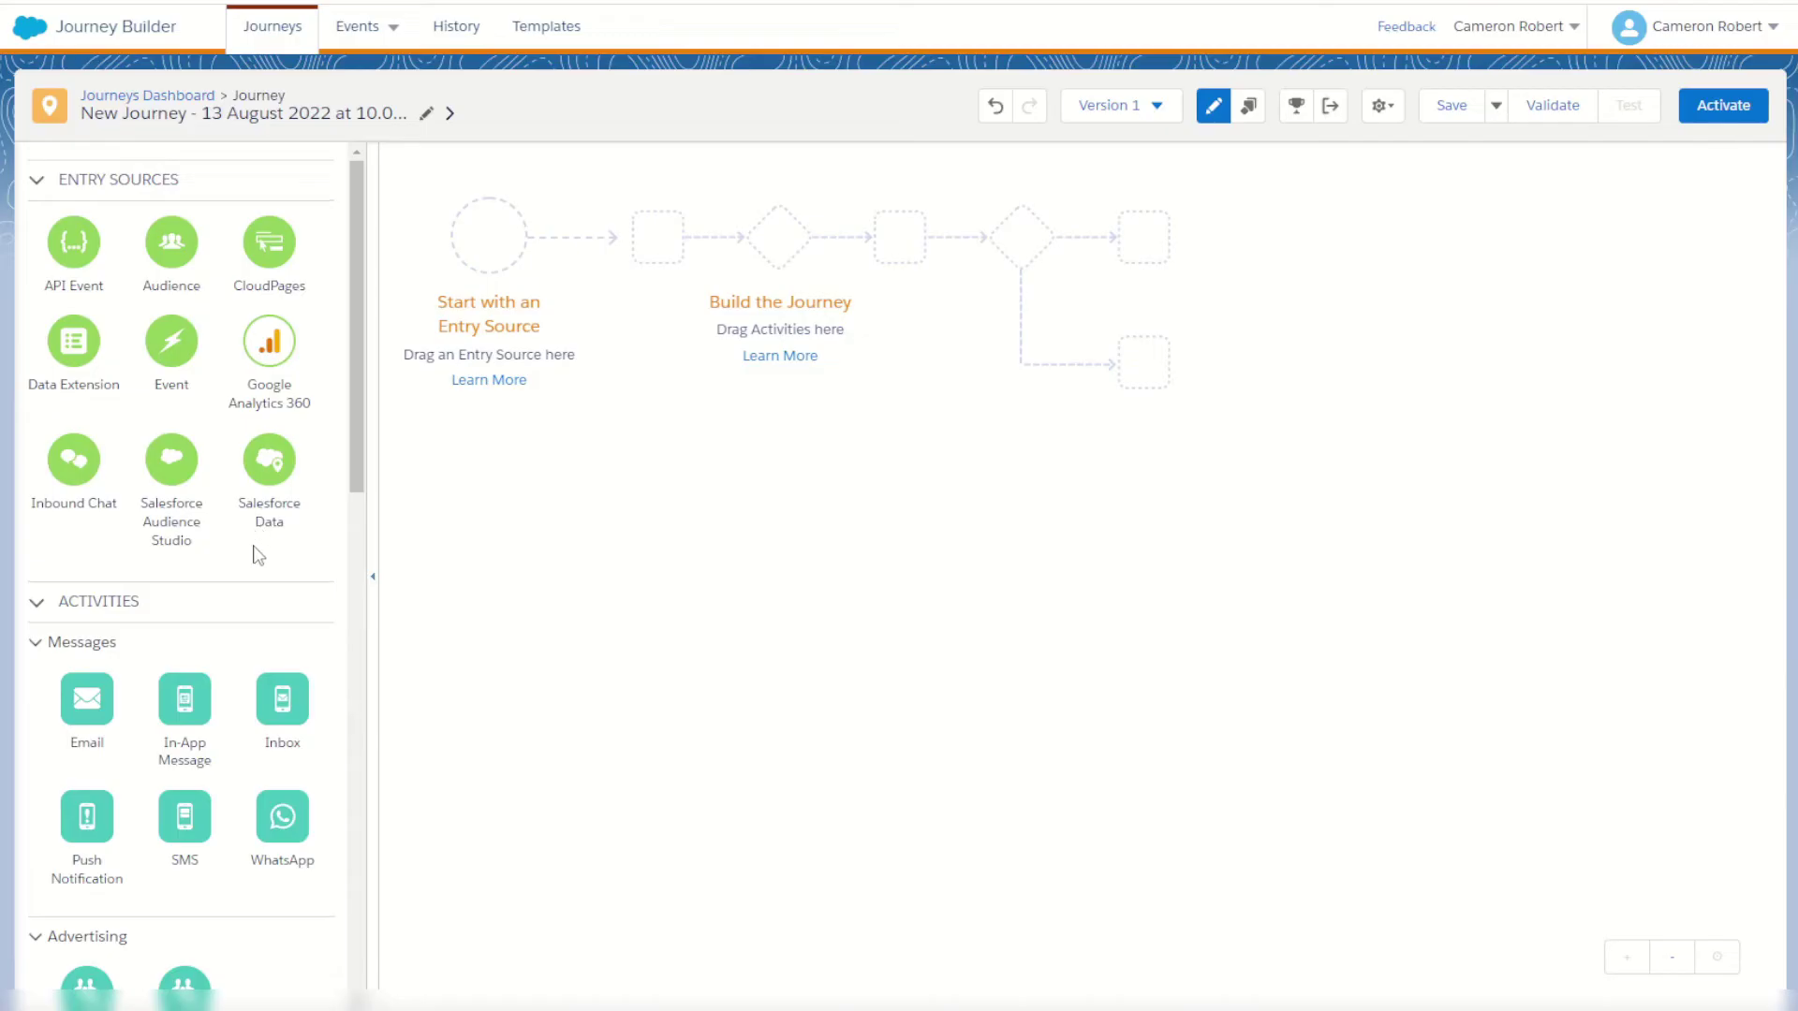
- Try a Decision Split as the journey's first activity and add three more paths in its configuration, leaving without saving
{"action": "scroll", "coordinate": [259, 557], "scroll_direction": "down", "scroll_amount": 3}
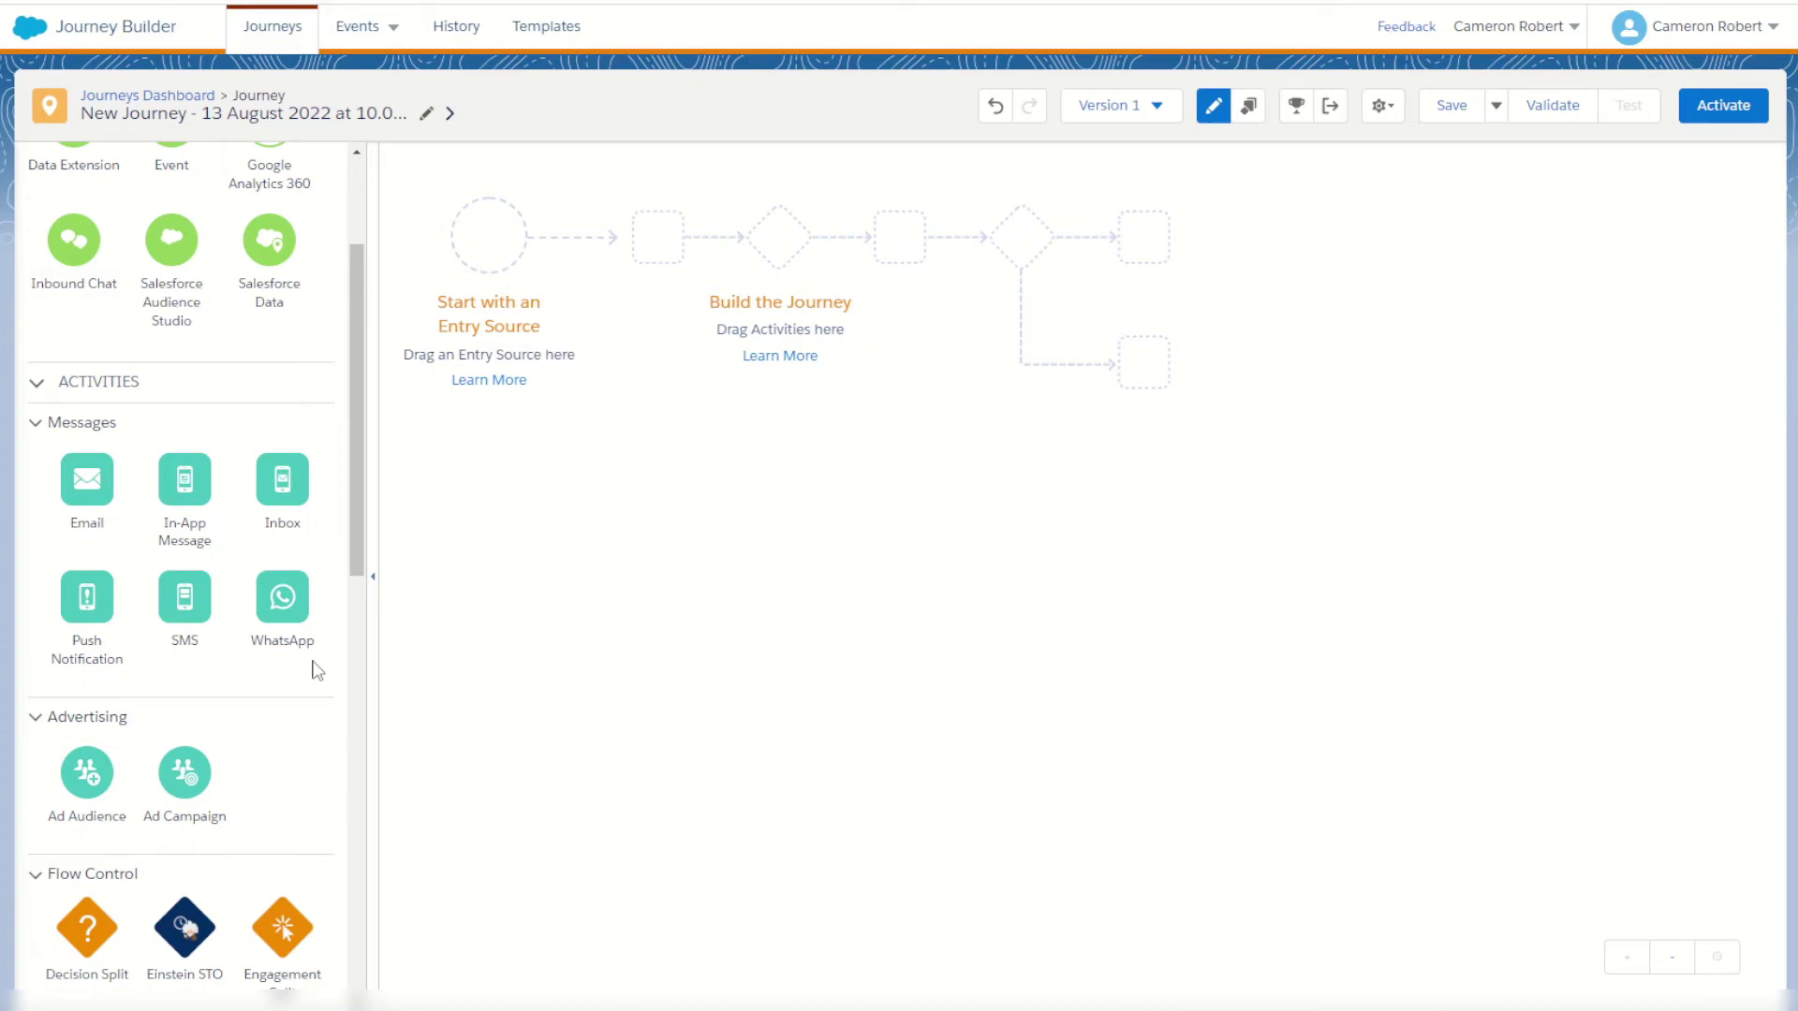
{"action": "scroll", "coordinate": [317, 670], "scroll_direction": "down", "scroll_amount": 3}
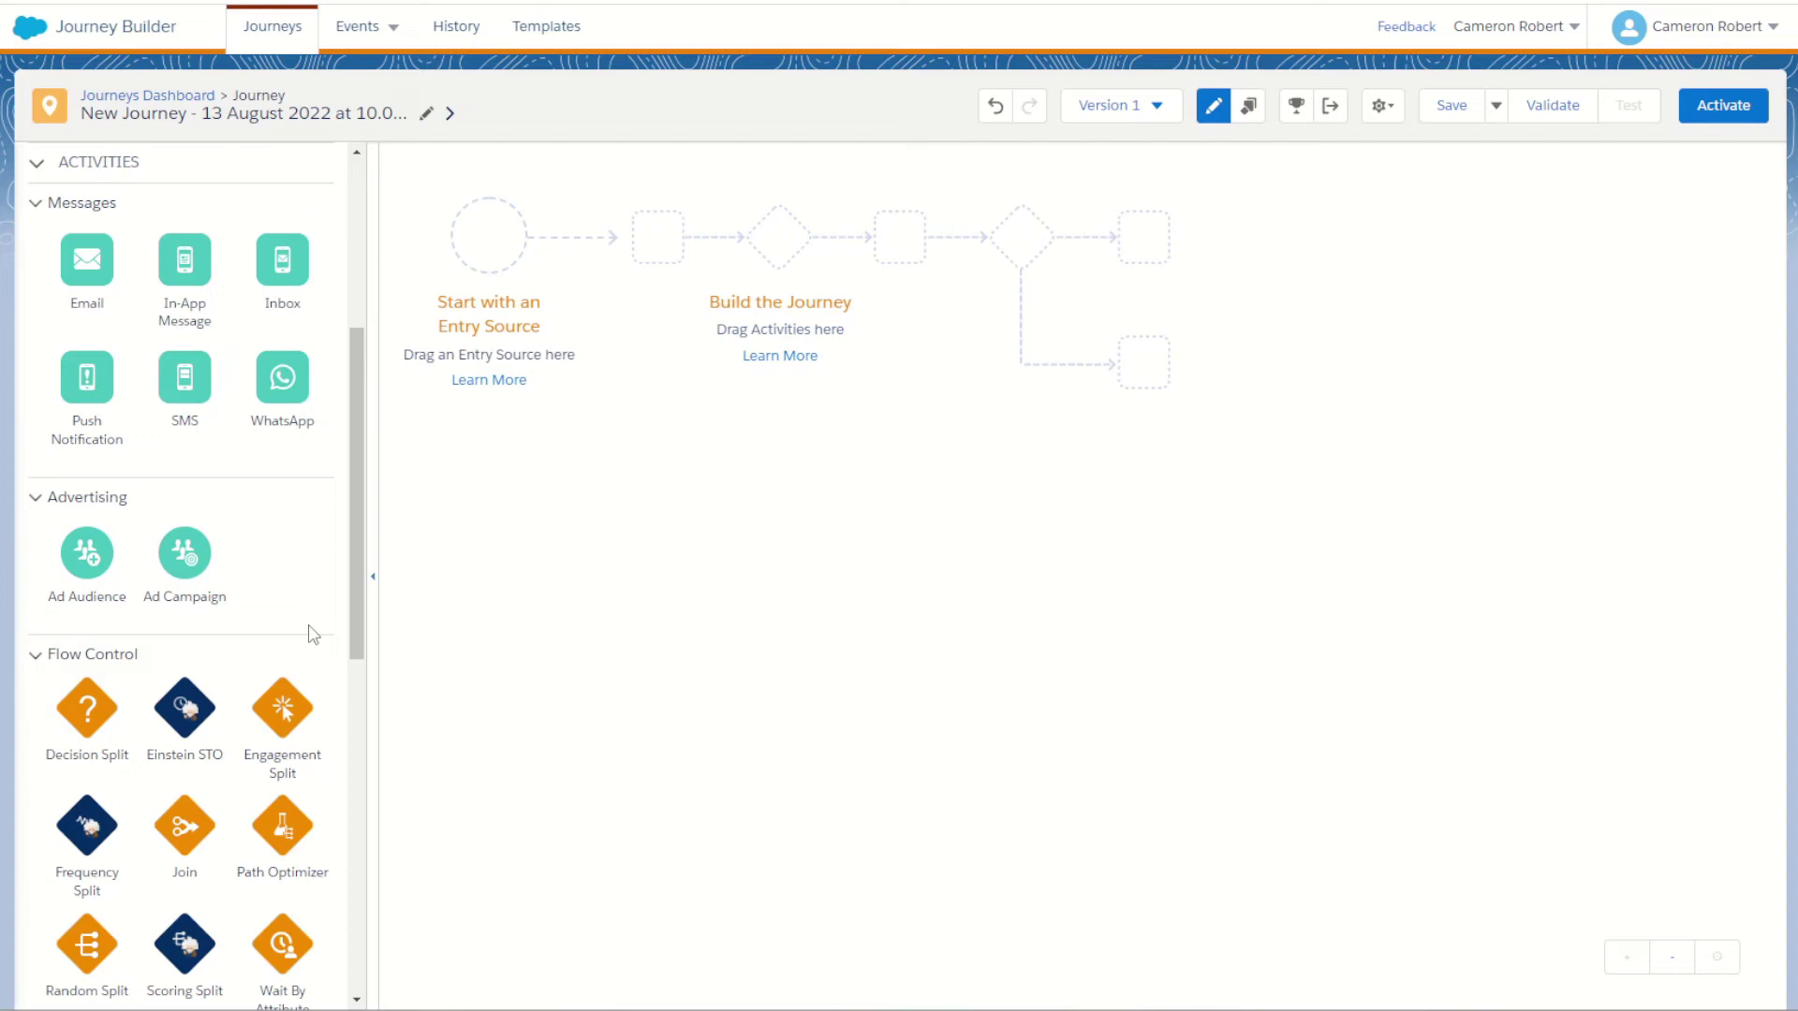
{"action": "scroll", "coordinate": [313, 635], "scroll_direction": "down", "scroll_amount": 5}
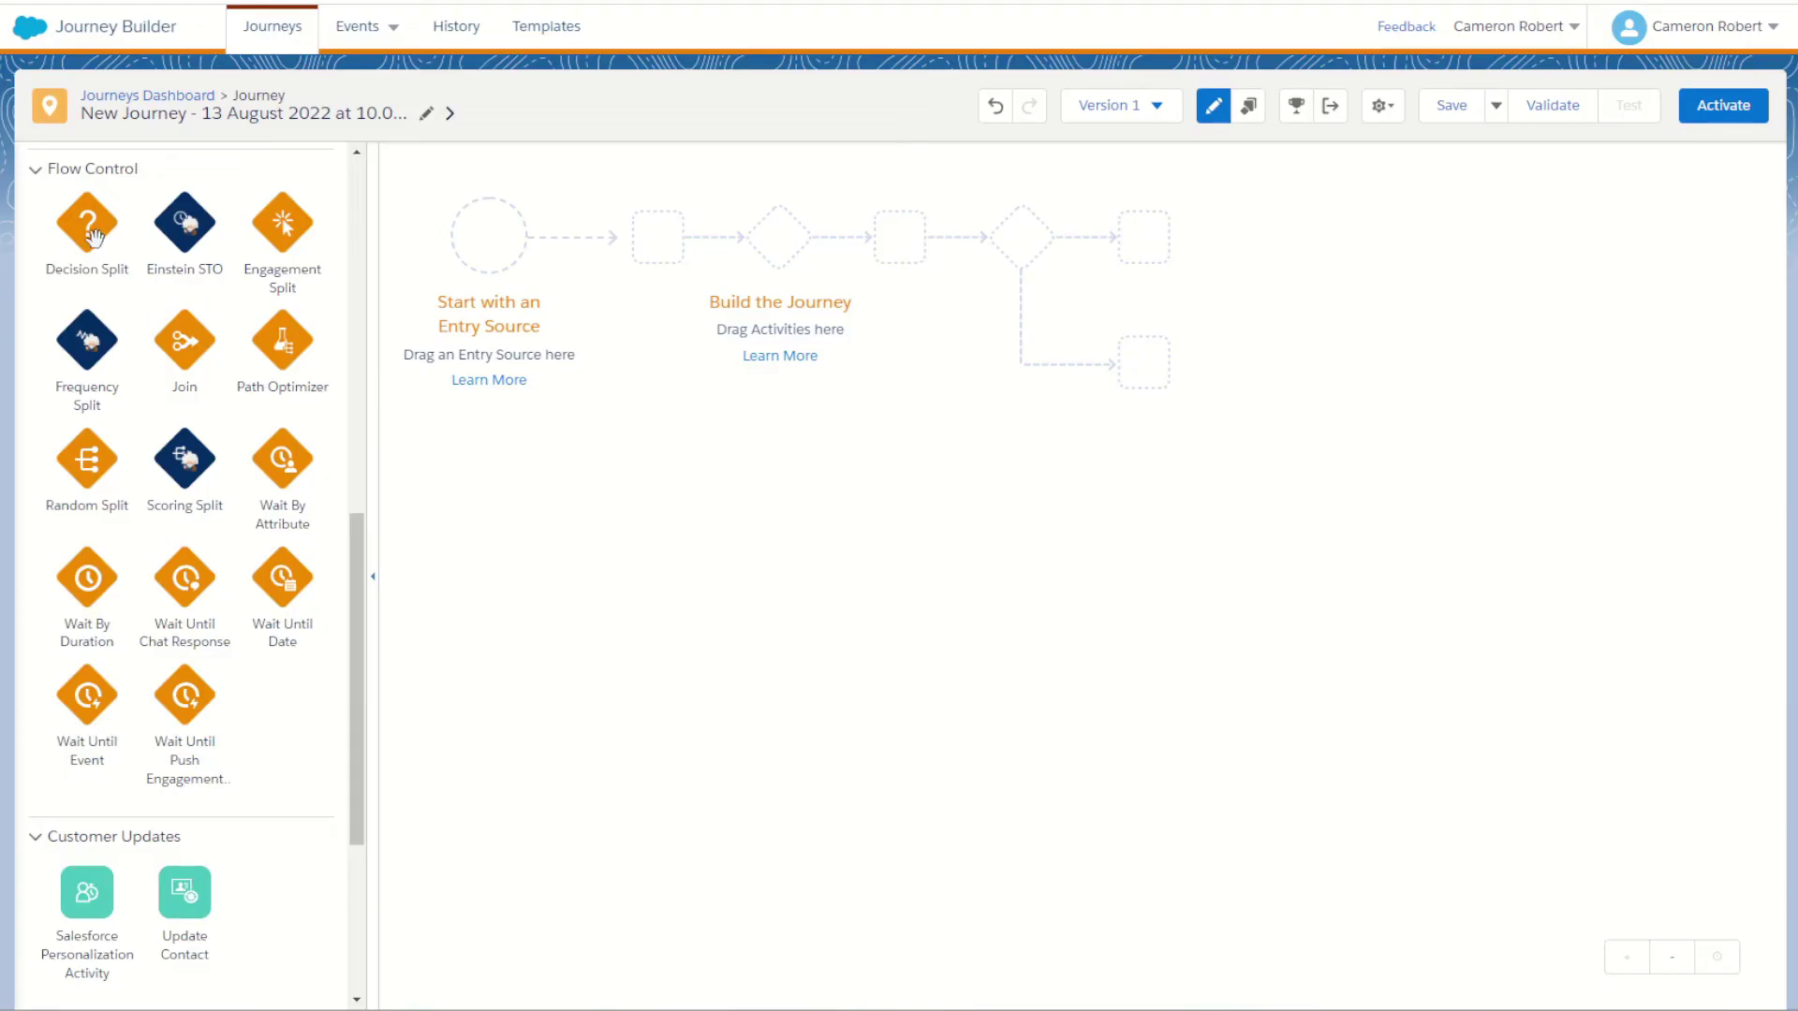
{"action": "left_click_drag", "start_coordinate": [87, 222], "coordinate": [624, 271]}
{"action": "left_click", "coordinate": [654, 238]}
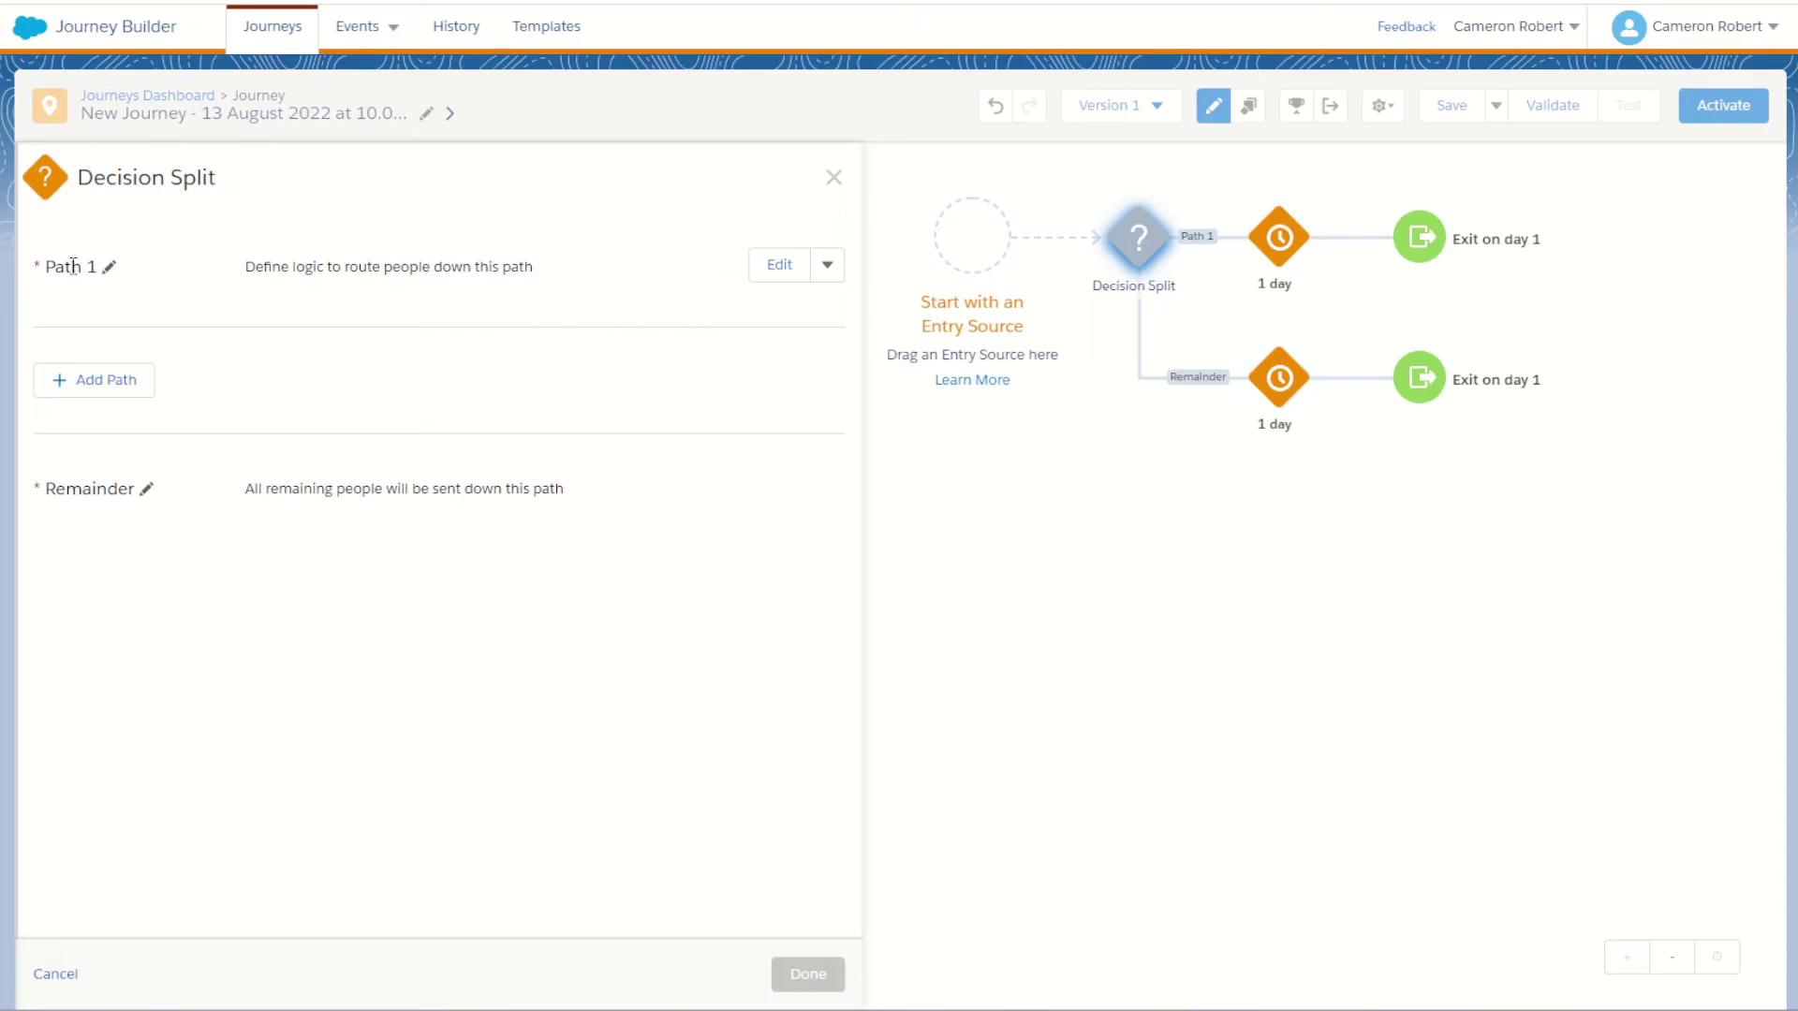
{"action": "left_click", "coordinate": [108, 379]}
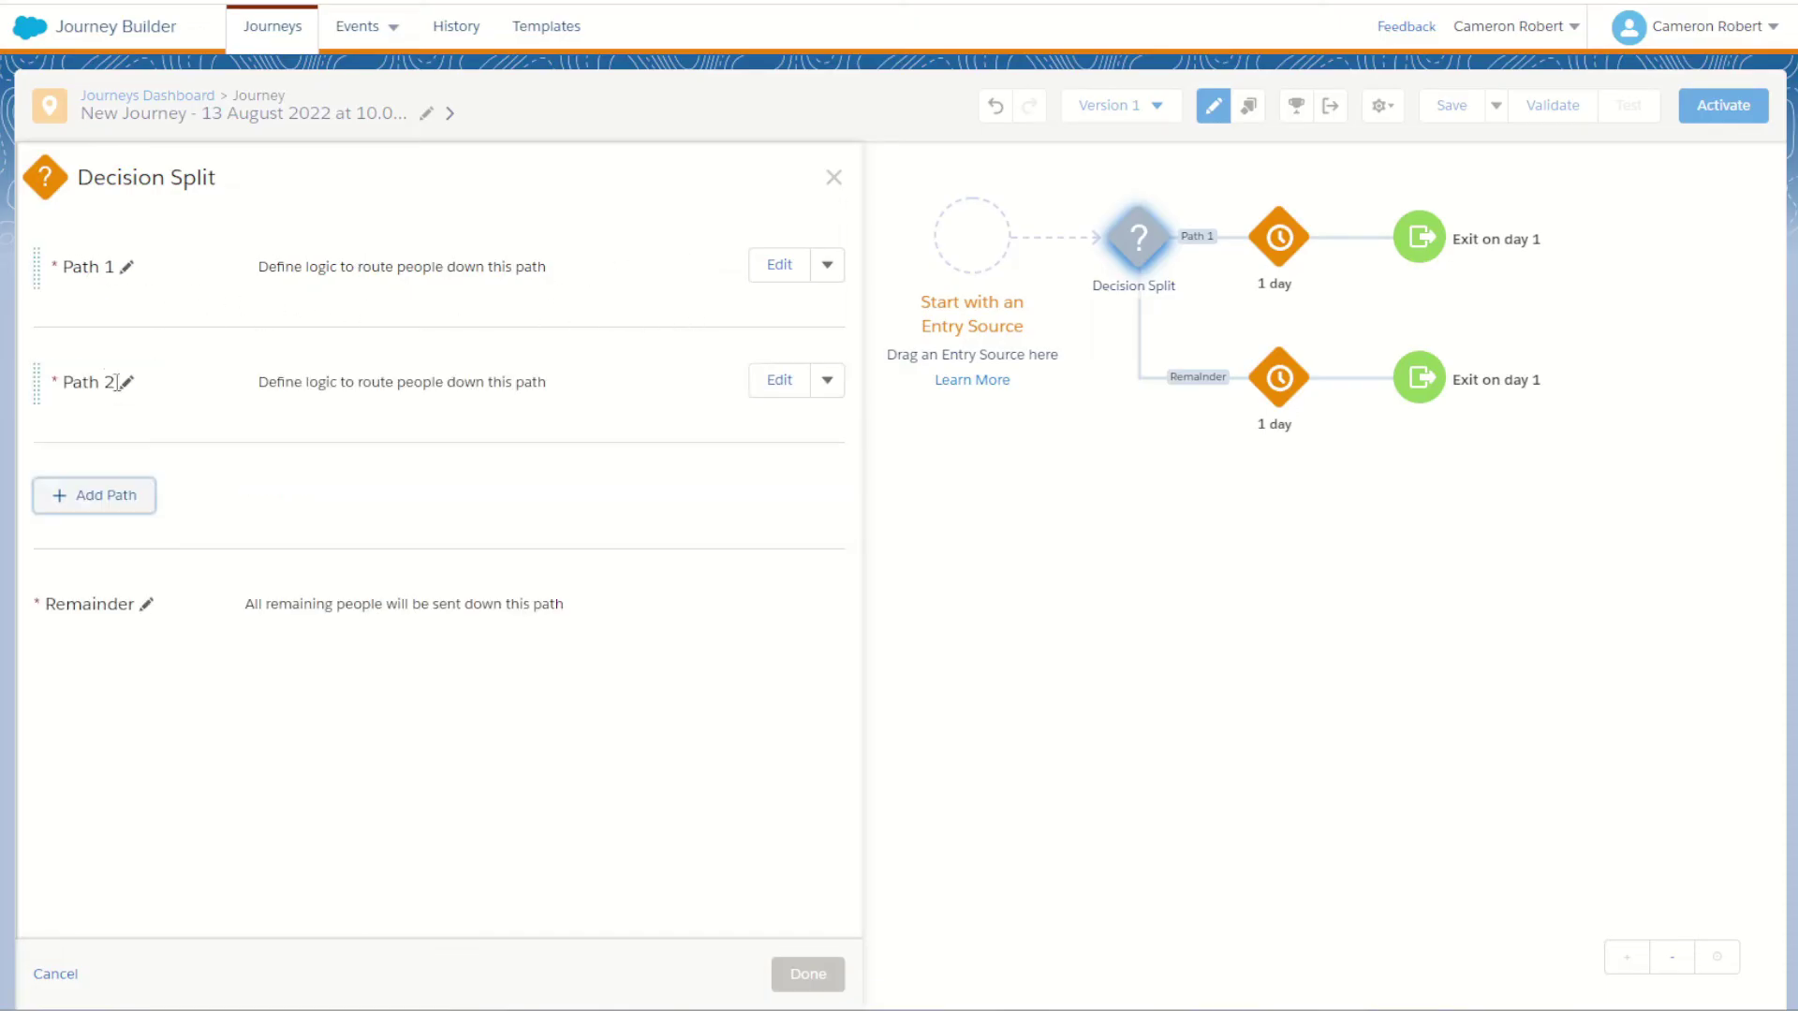
{"action": "left_click", "coordinate": [122, 509]}
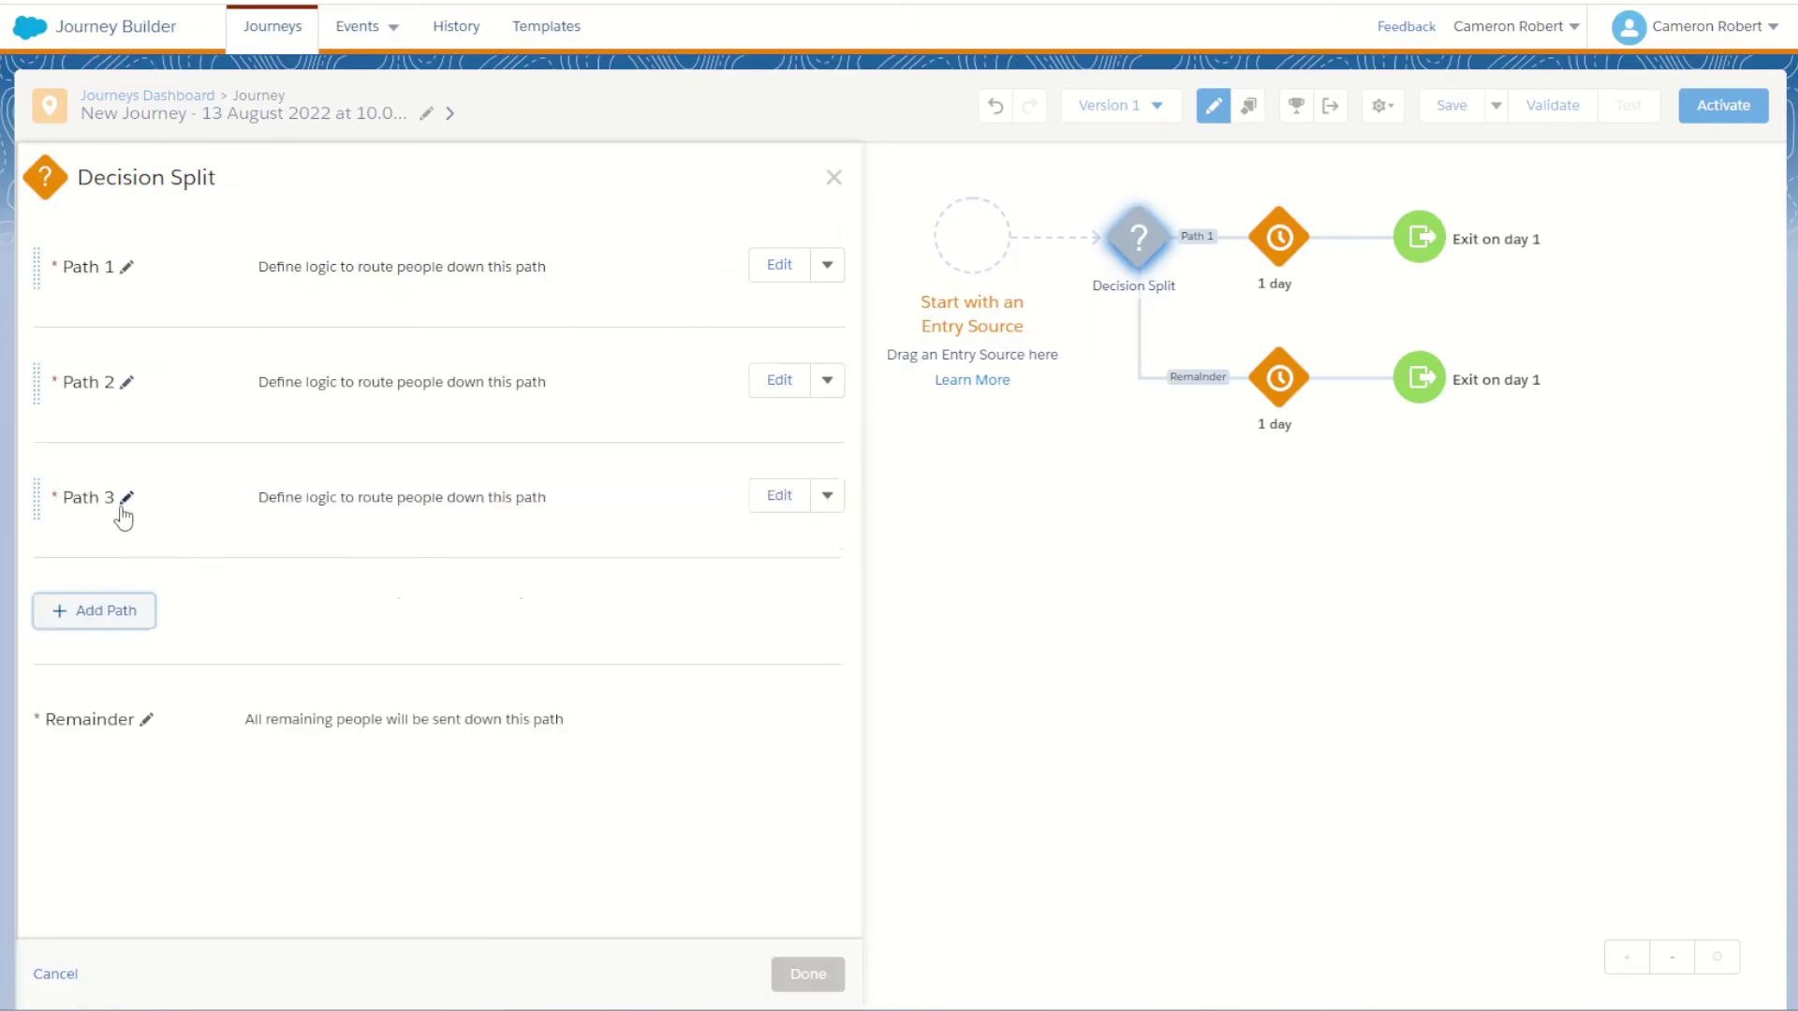
{"action": "left_click", "coordinate": [125, 617]}
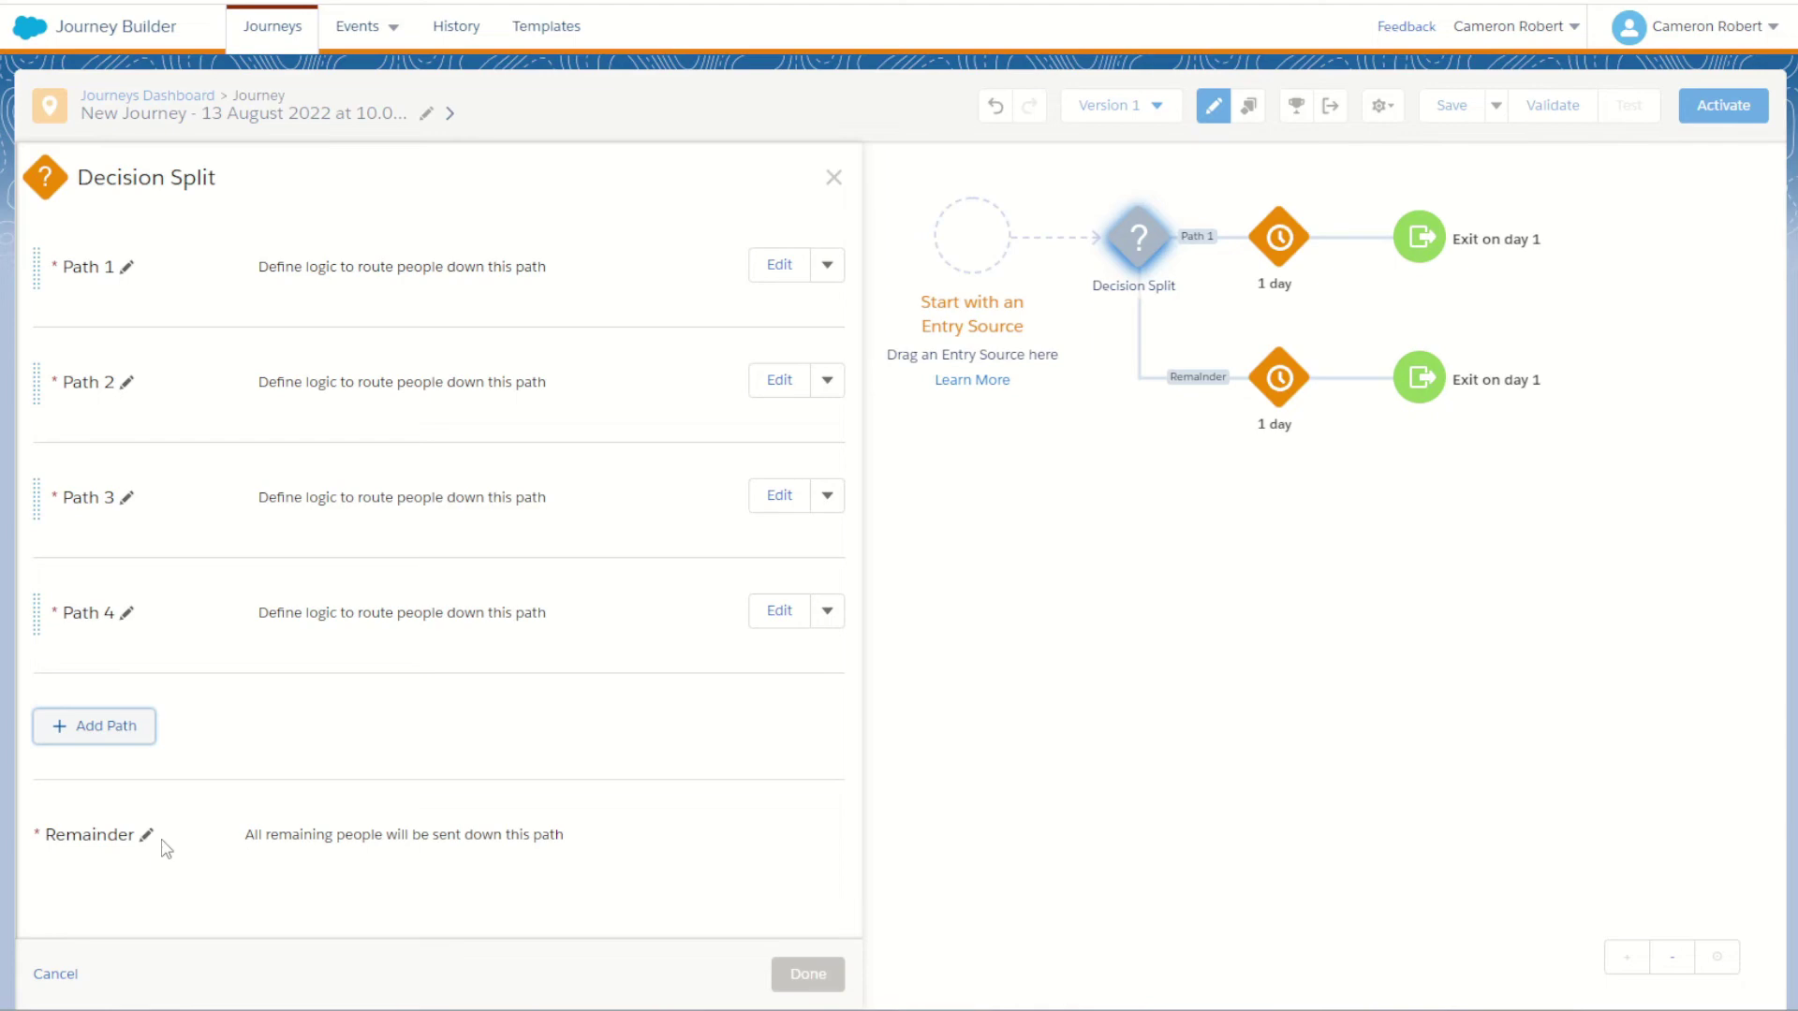
{"action": "key", "text": "Escape"}
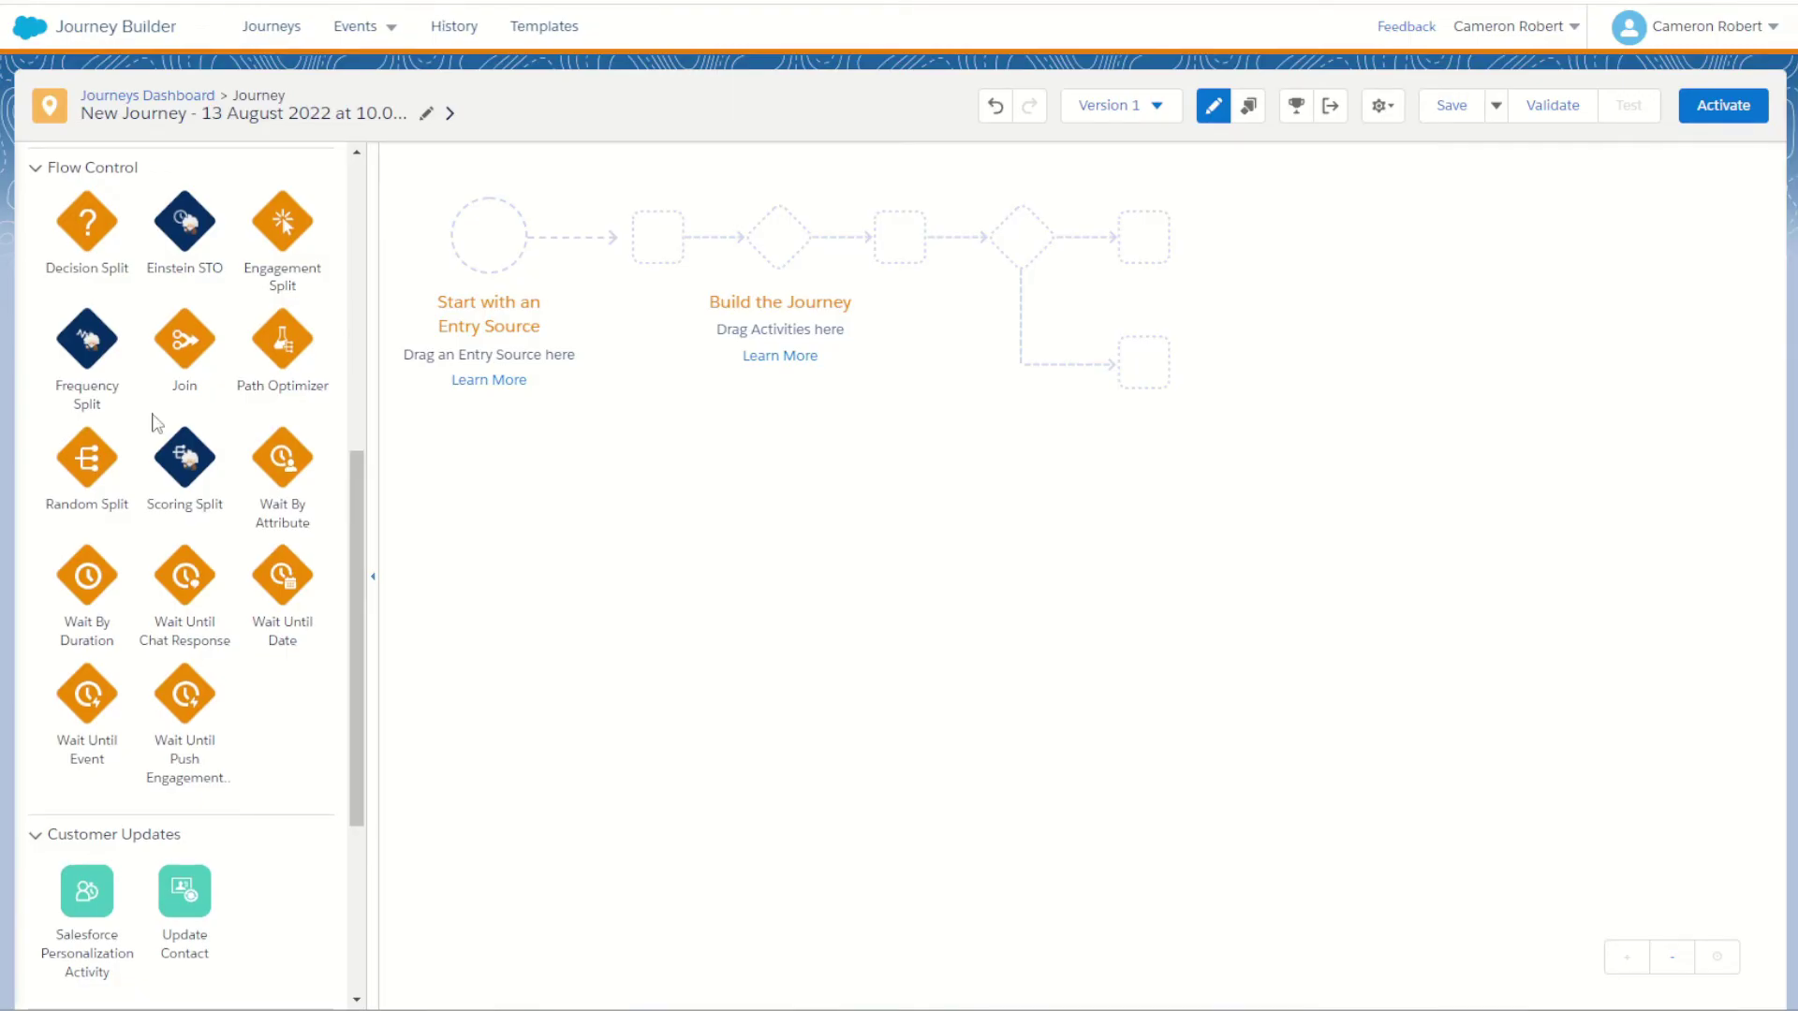
- Try a Frequency Split, and a Random Split whose lower path is connected to the upper path with a Join
{"action": "left_click_drag", "start_coordinate": [87, 339], "coordinate": [726, 251]}
{"action": "left_click_drag", "start_coordinate": [87, 458], "coordinate": [558, 252]}
{"action": "left_click_drag", "start_coordinate": [571, 248], "coordinate": [574, 249]}
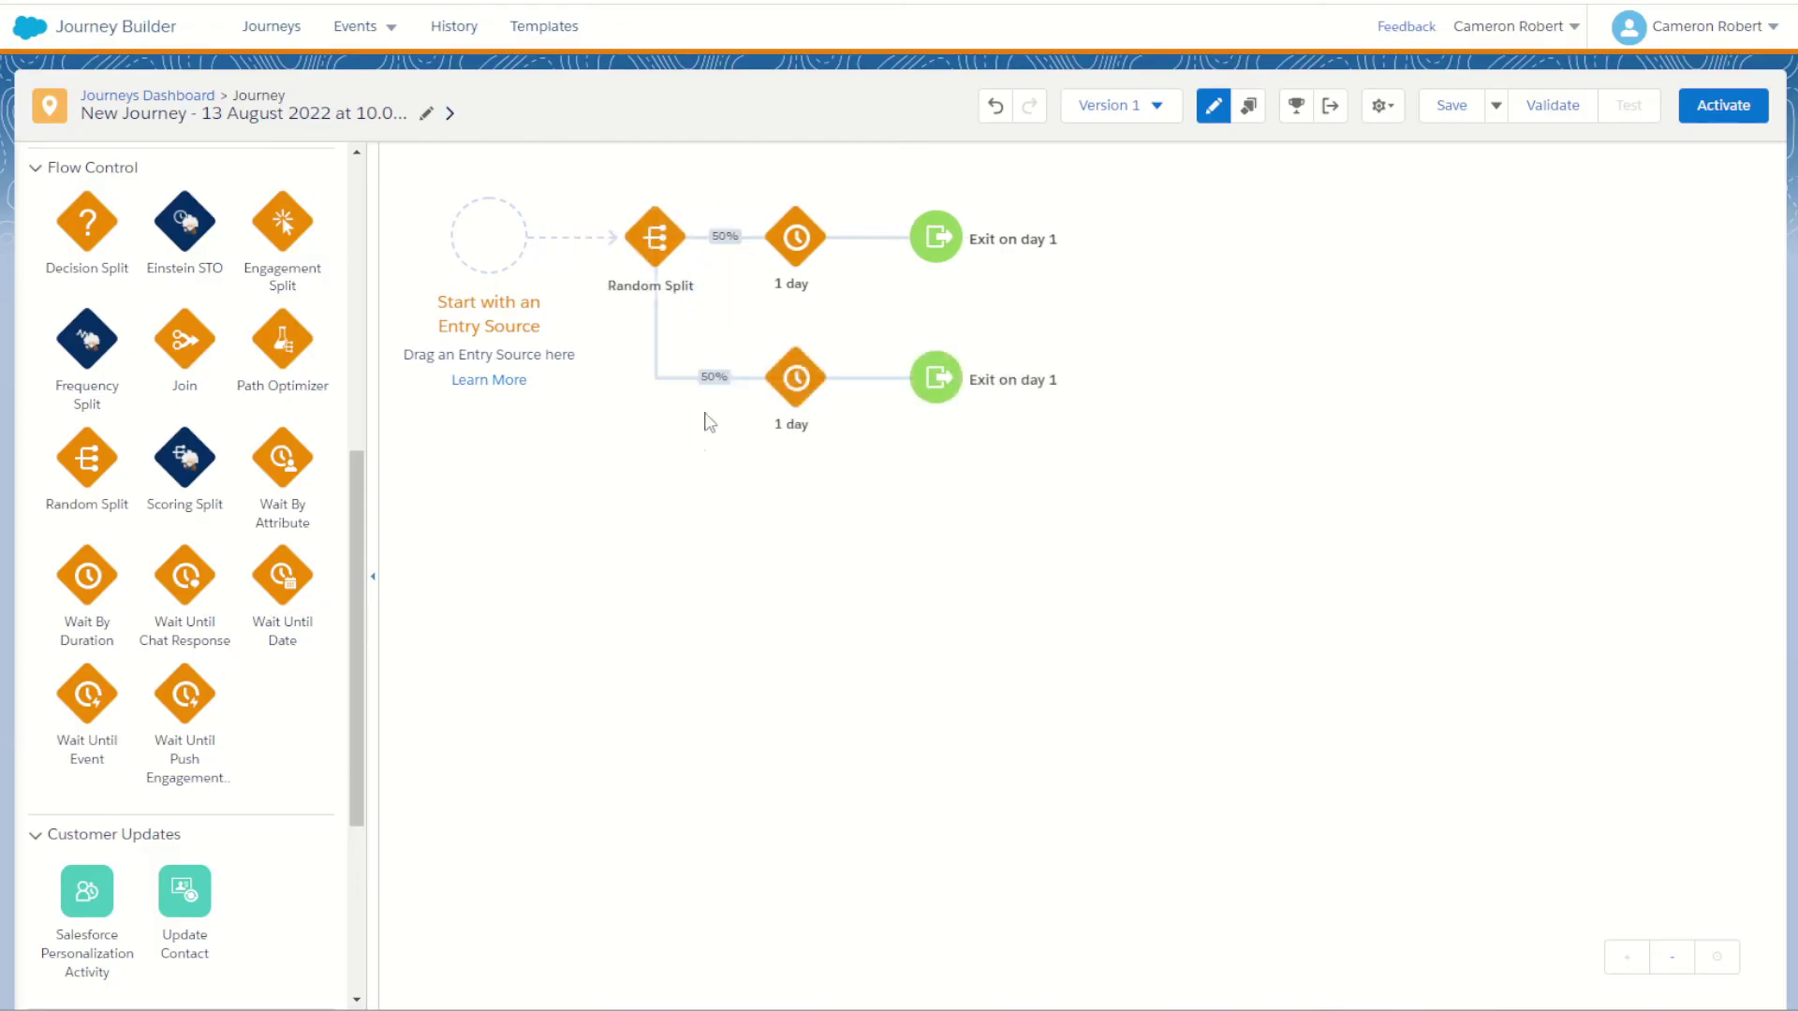
{"action": "left_click_drag", "start_coordinate": [178, 344], "coordinate": [868, 379]}
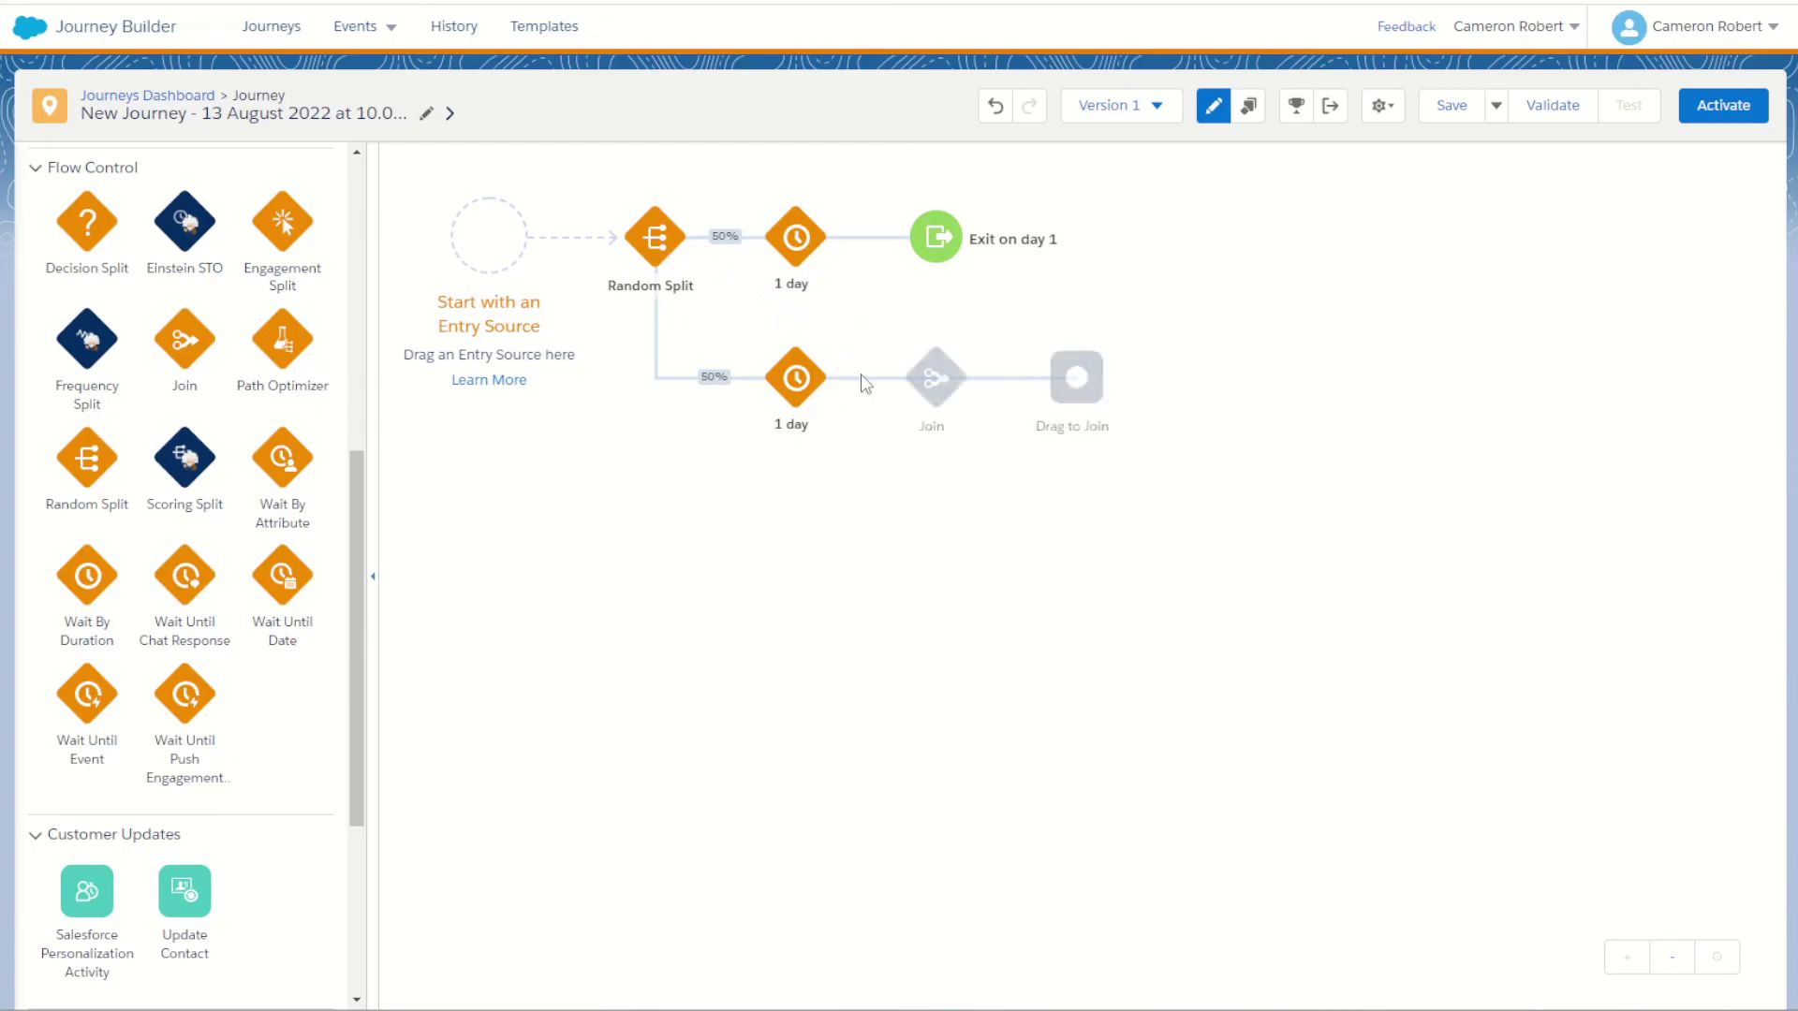
{"action": "left_click_drag", "start_coordinate": [1075, 389], "coordinate": [889, 253]}
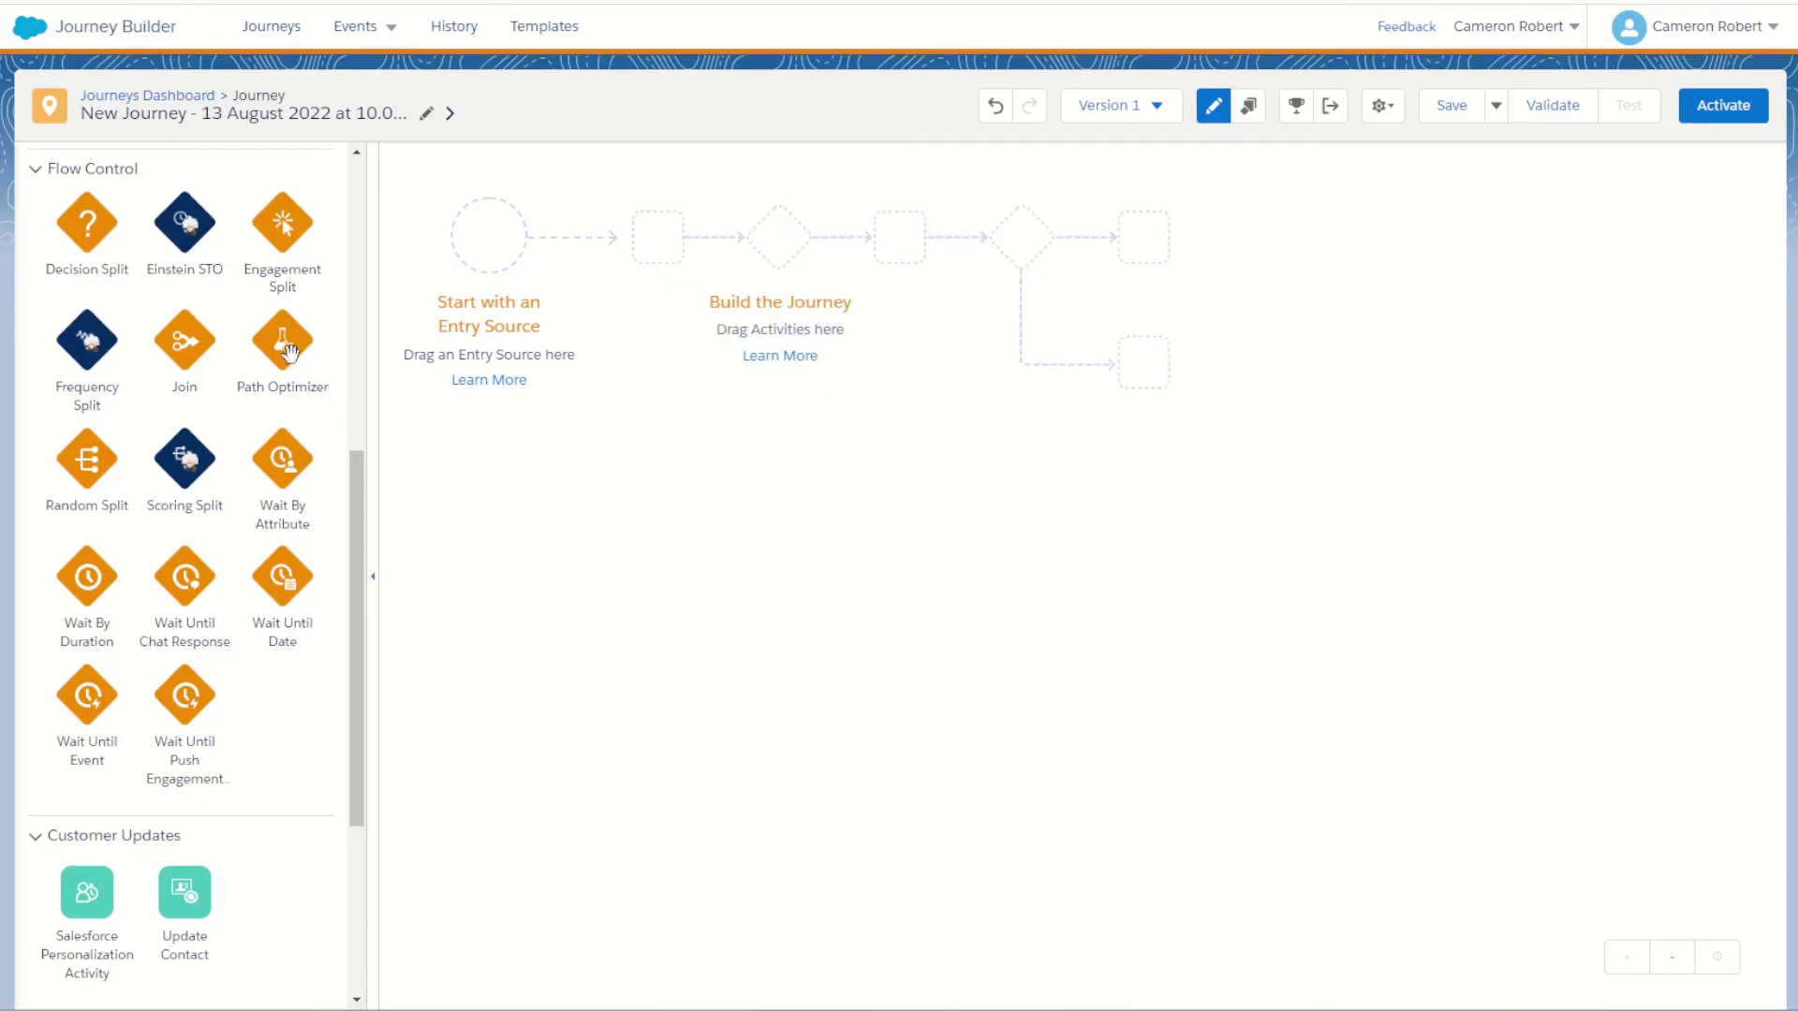
{"action": "left_click_drag", "start_coordinate": [283, 348], "coordinate": [590, 236]}
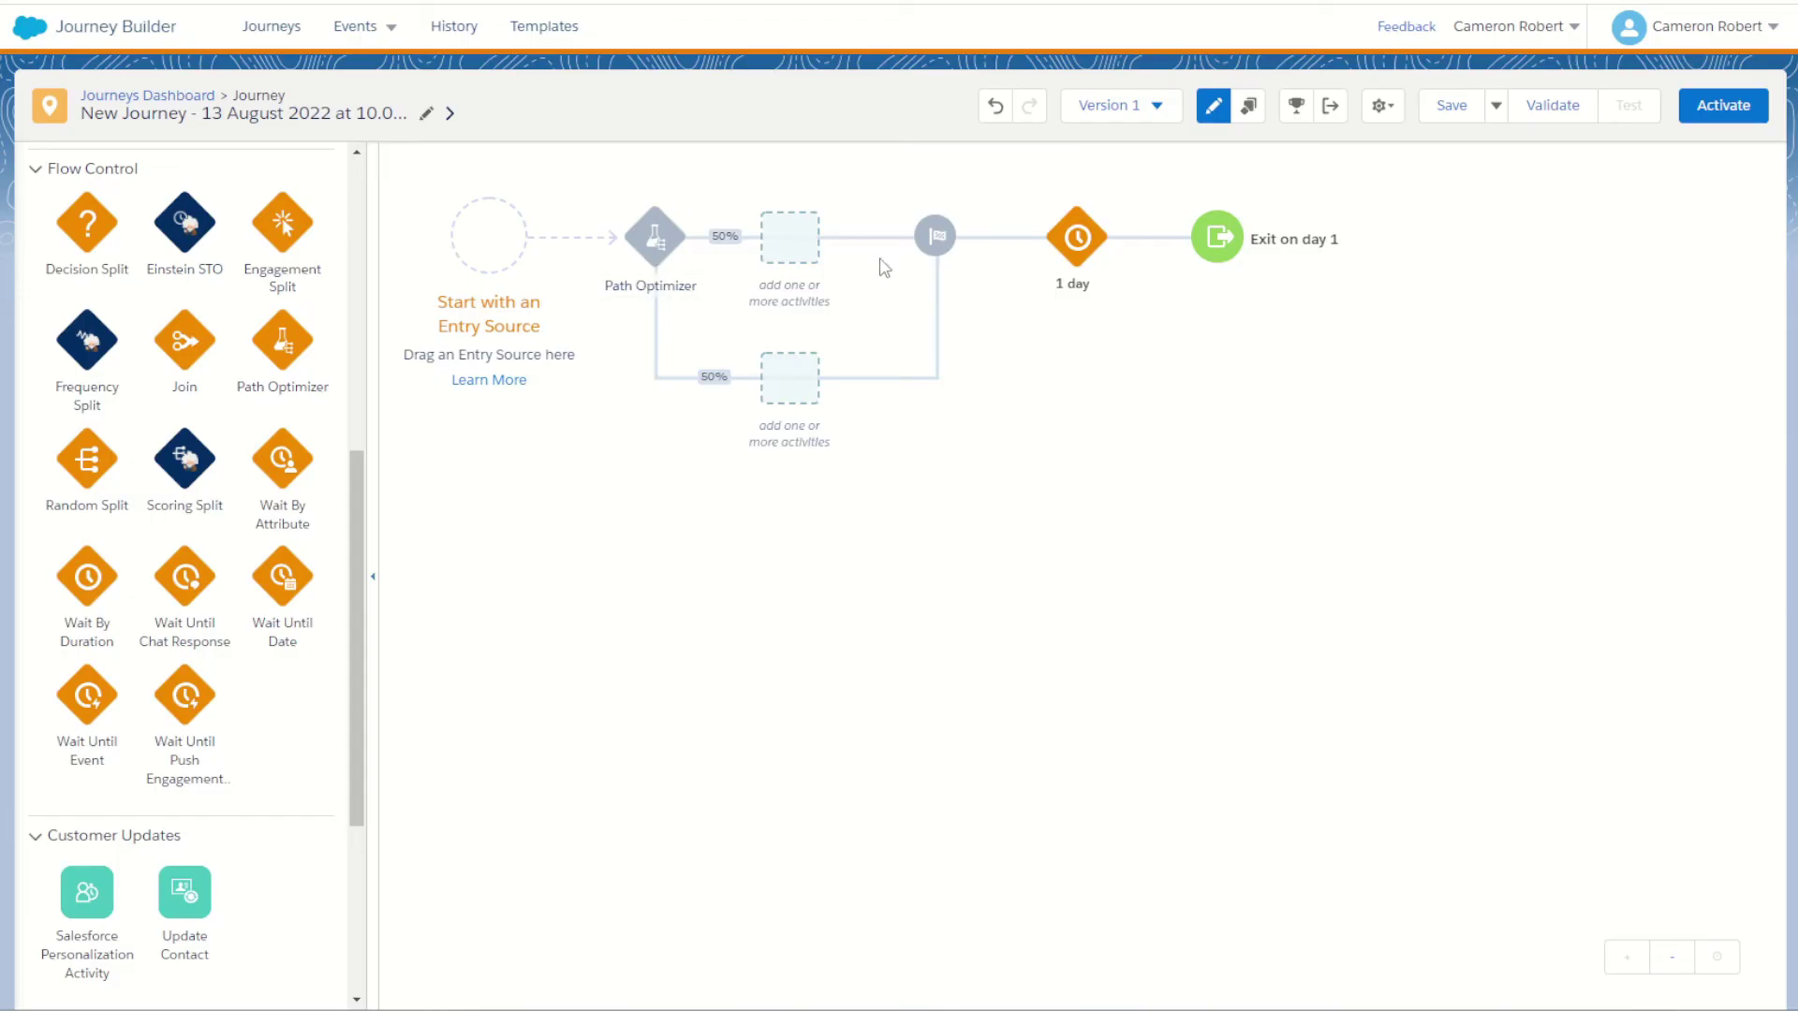
{"action": "mouse_move", "coordinate": [654, 248]}
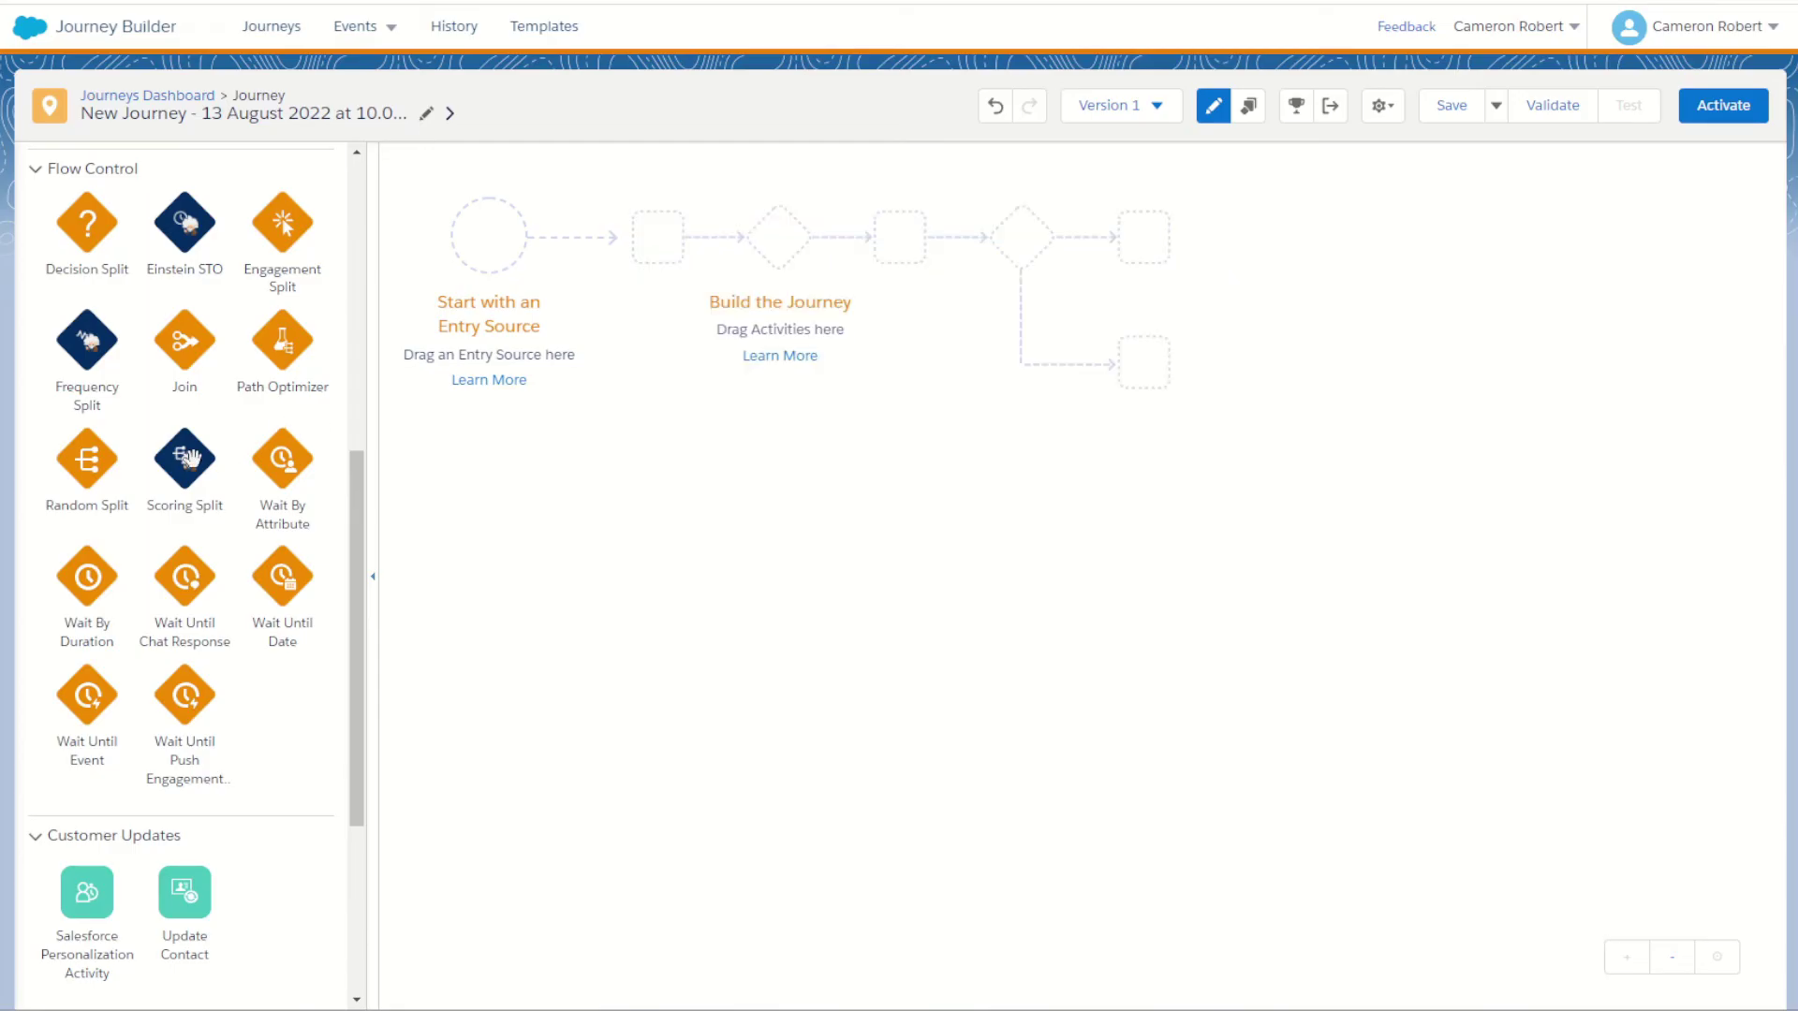
{"action": "left_click_drag", "start_coordinate": [184, 458], "coordinate": [592, 253]}
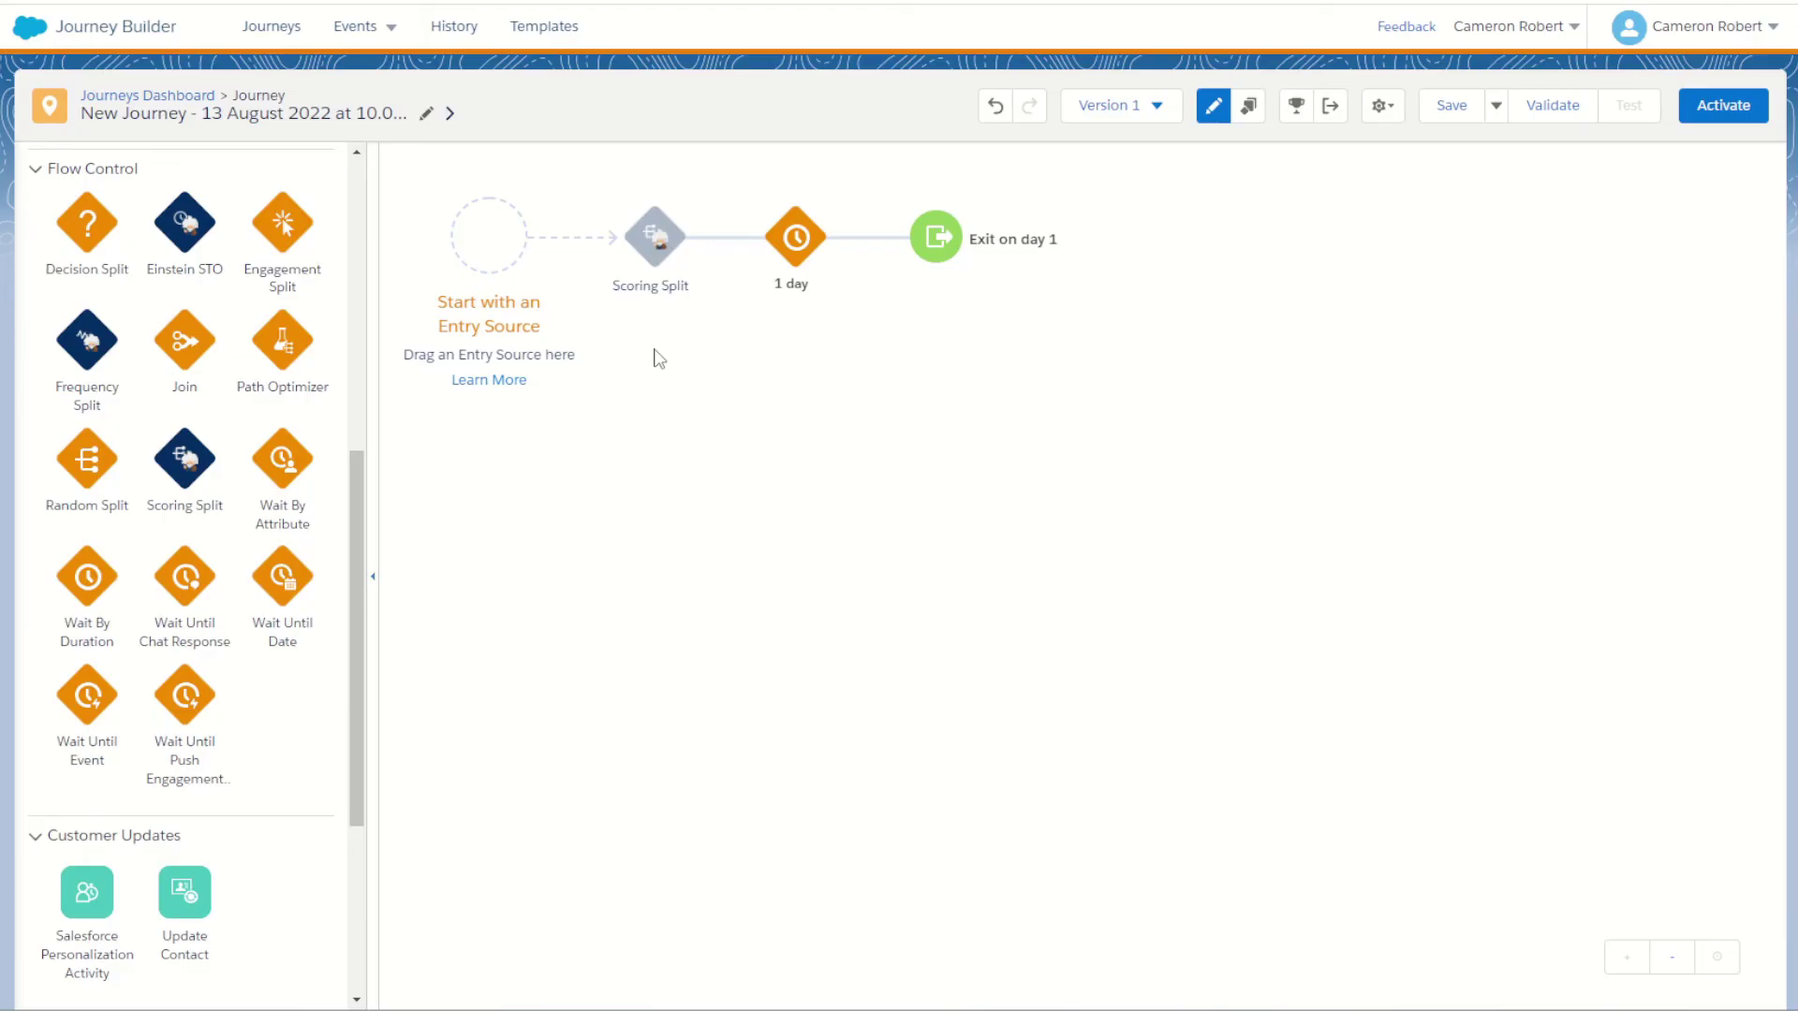
{"action": "left_click", "coordinate": [661, 249]}
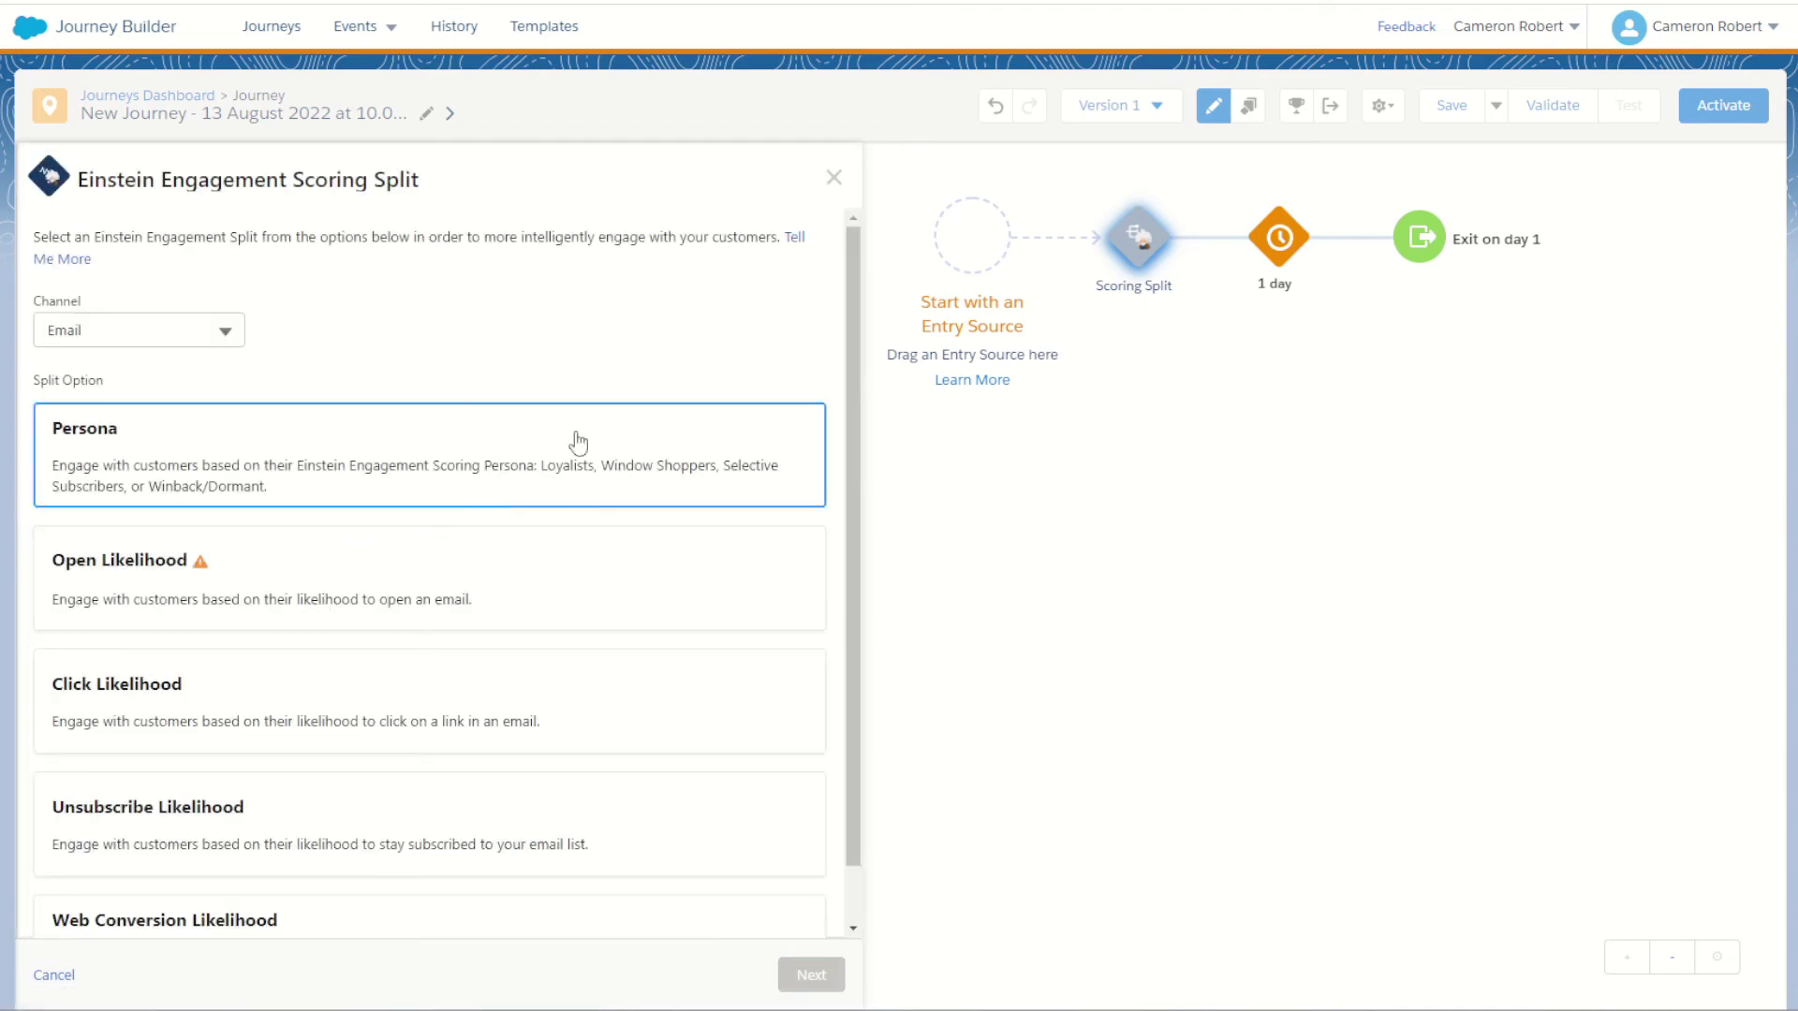
{"action": "left_click", "coordinate": [832, 180]}
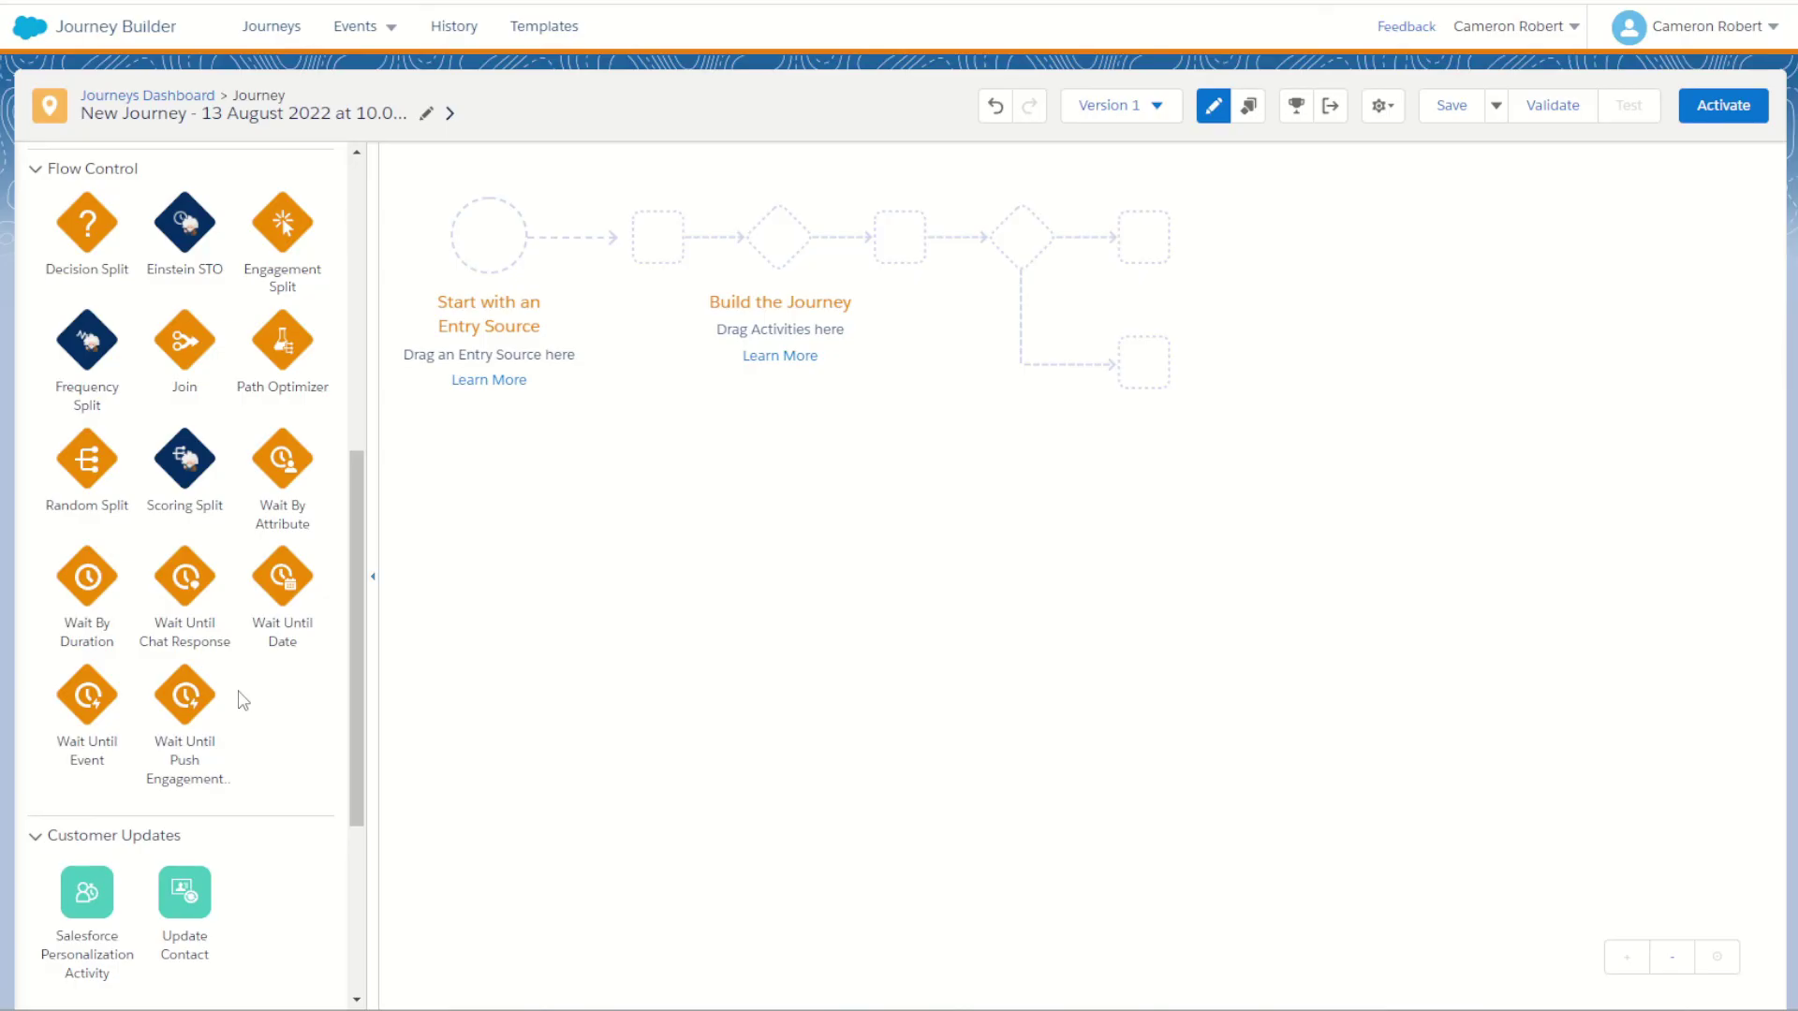
- Try the Salesforce Personalization Activity and the Update Contact activity from Customer Updates on the journey canvas
{"action": "scroll", "coordinate": [333, 529], "scroll_direction": "down", "scroll_amount": 4}
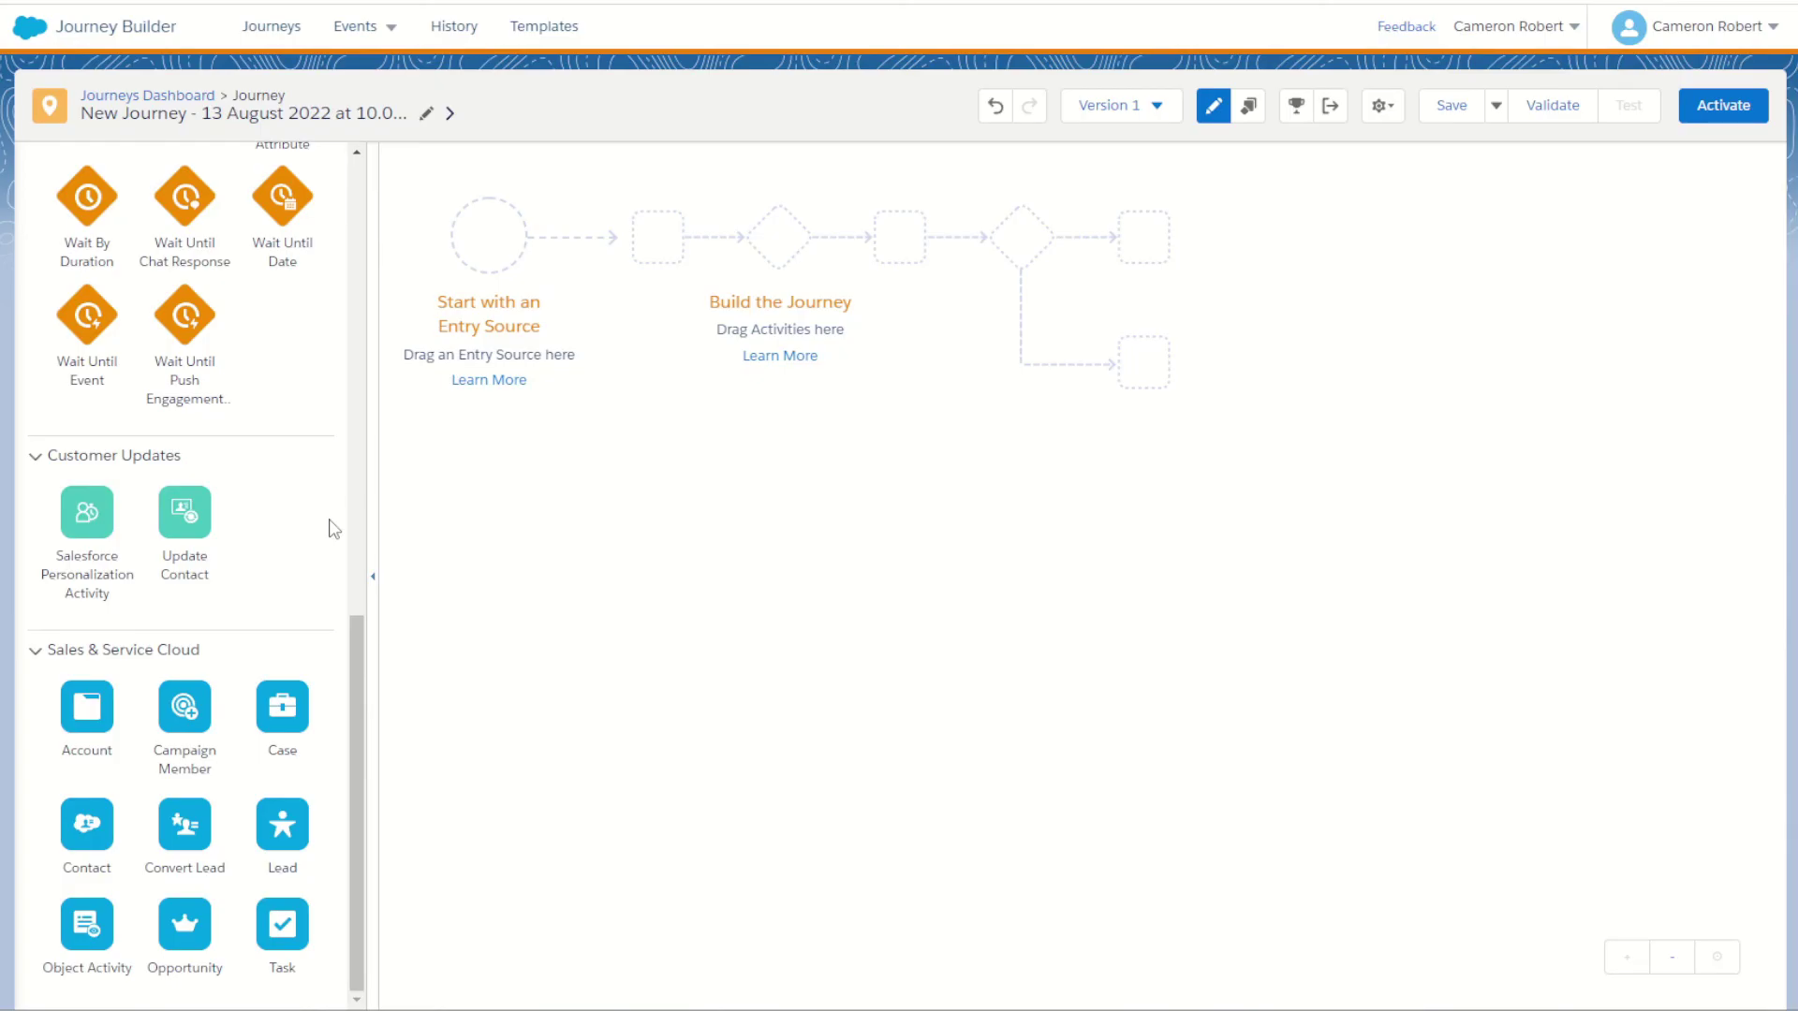
{"action": "left_click_drag", "start_coordinate": [85, 514], "coordinate": [733, 248]}
{"action": "left_click_drag", "start_coordinate": [184, 515], "coordinate": [732, 269]}
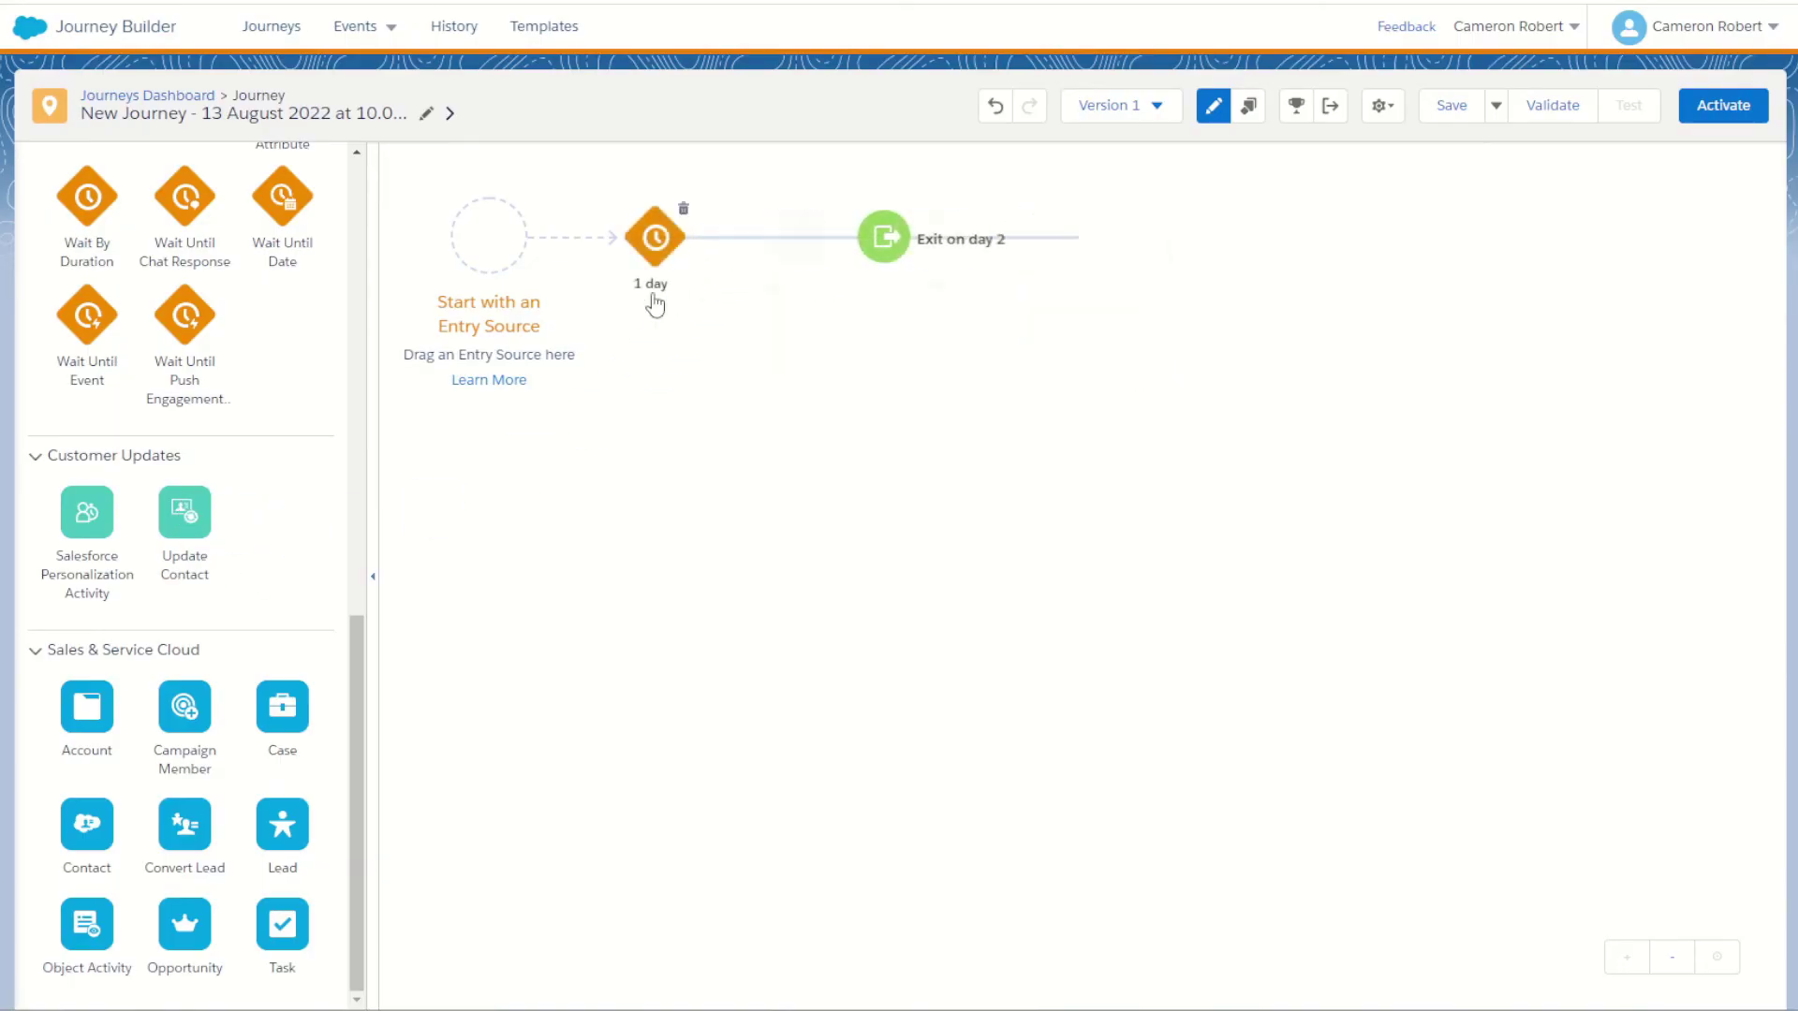